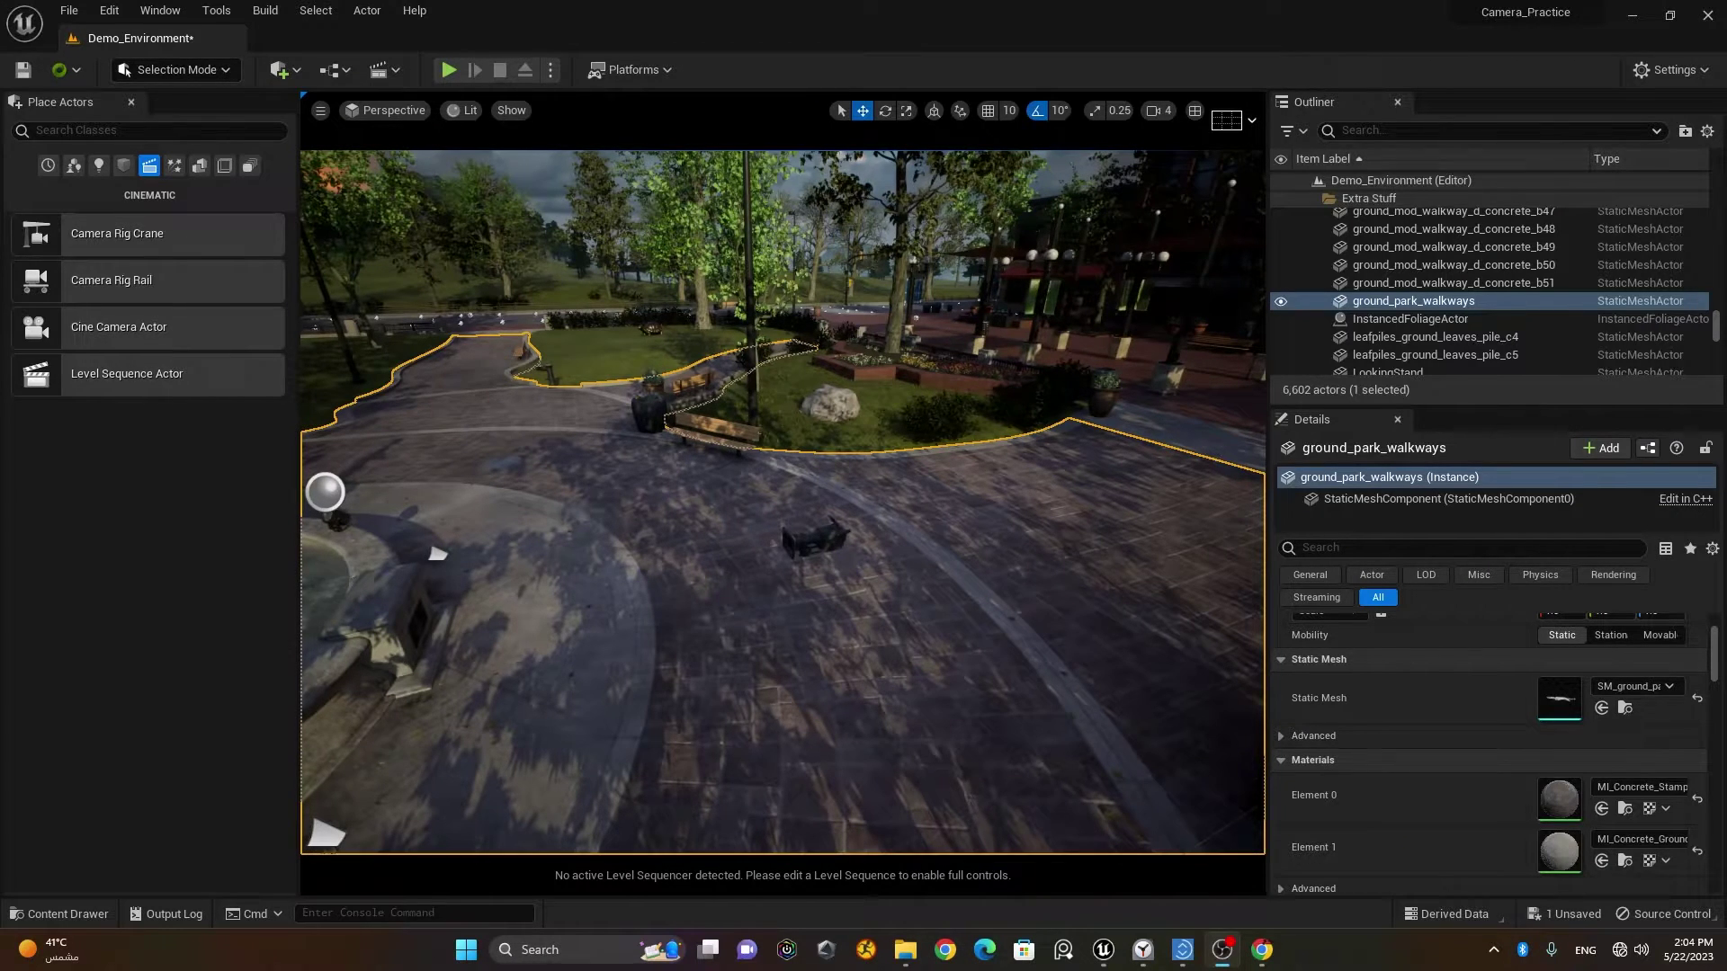
Step: Switch from the Unreal Editor to the Chrome window showing the jib stand reference photo
{"action": "key", "text": "alt+Tab"}
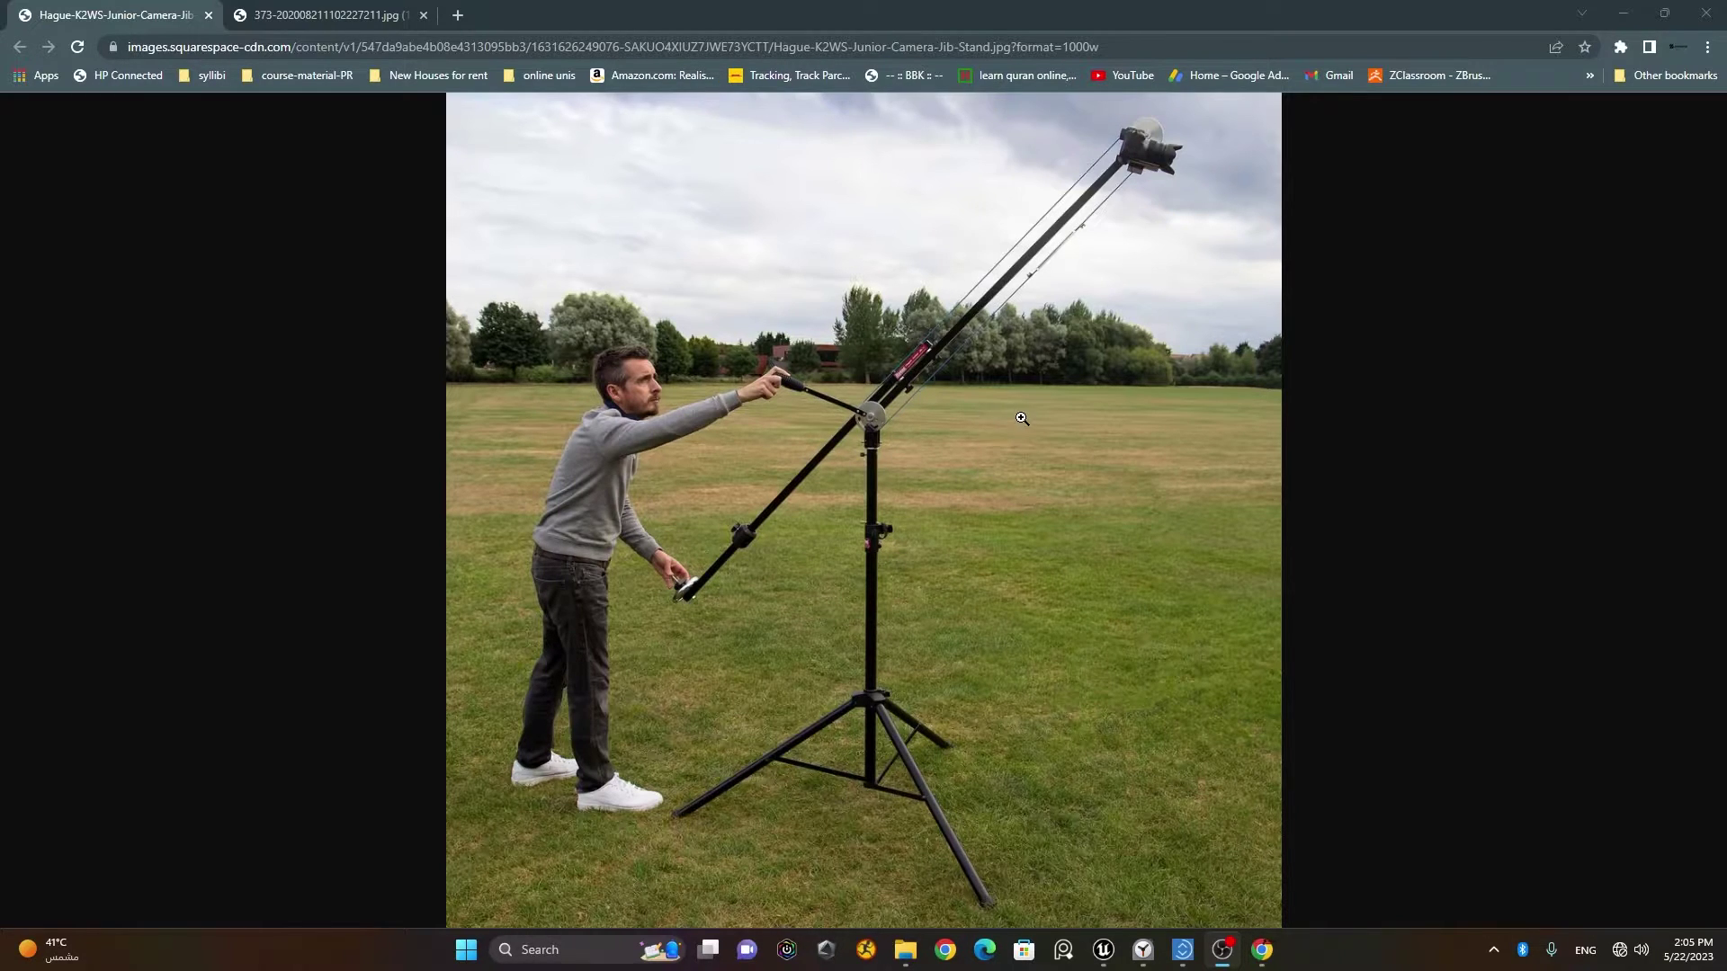
Step: View the second, wheeled jib crane photo, then close Chrome to return to the park level
{"action": "left_click", "coordinate": [340, 15]}
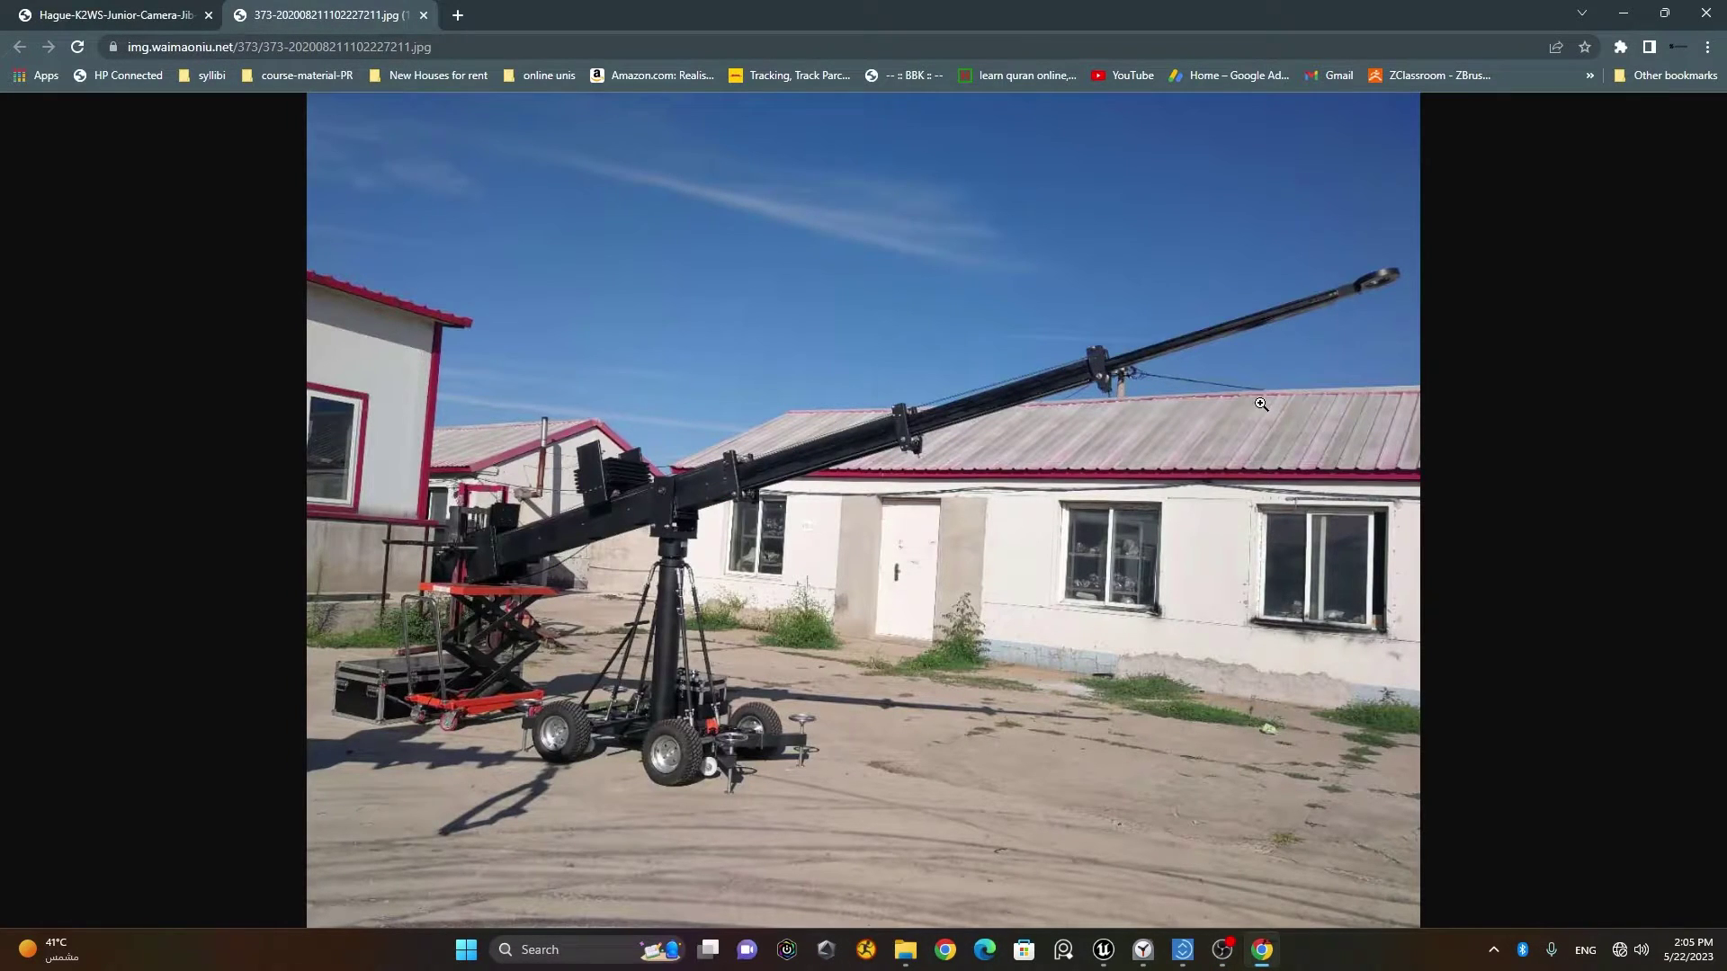
{"action": "left_click", "coordinate": [1706, 11]}
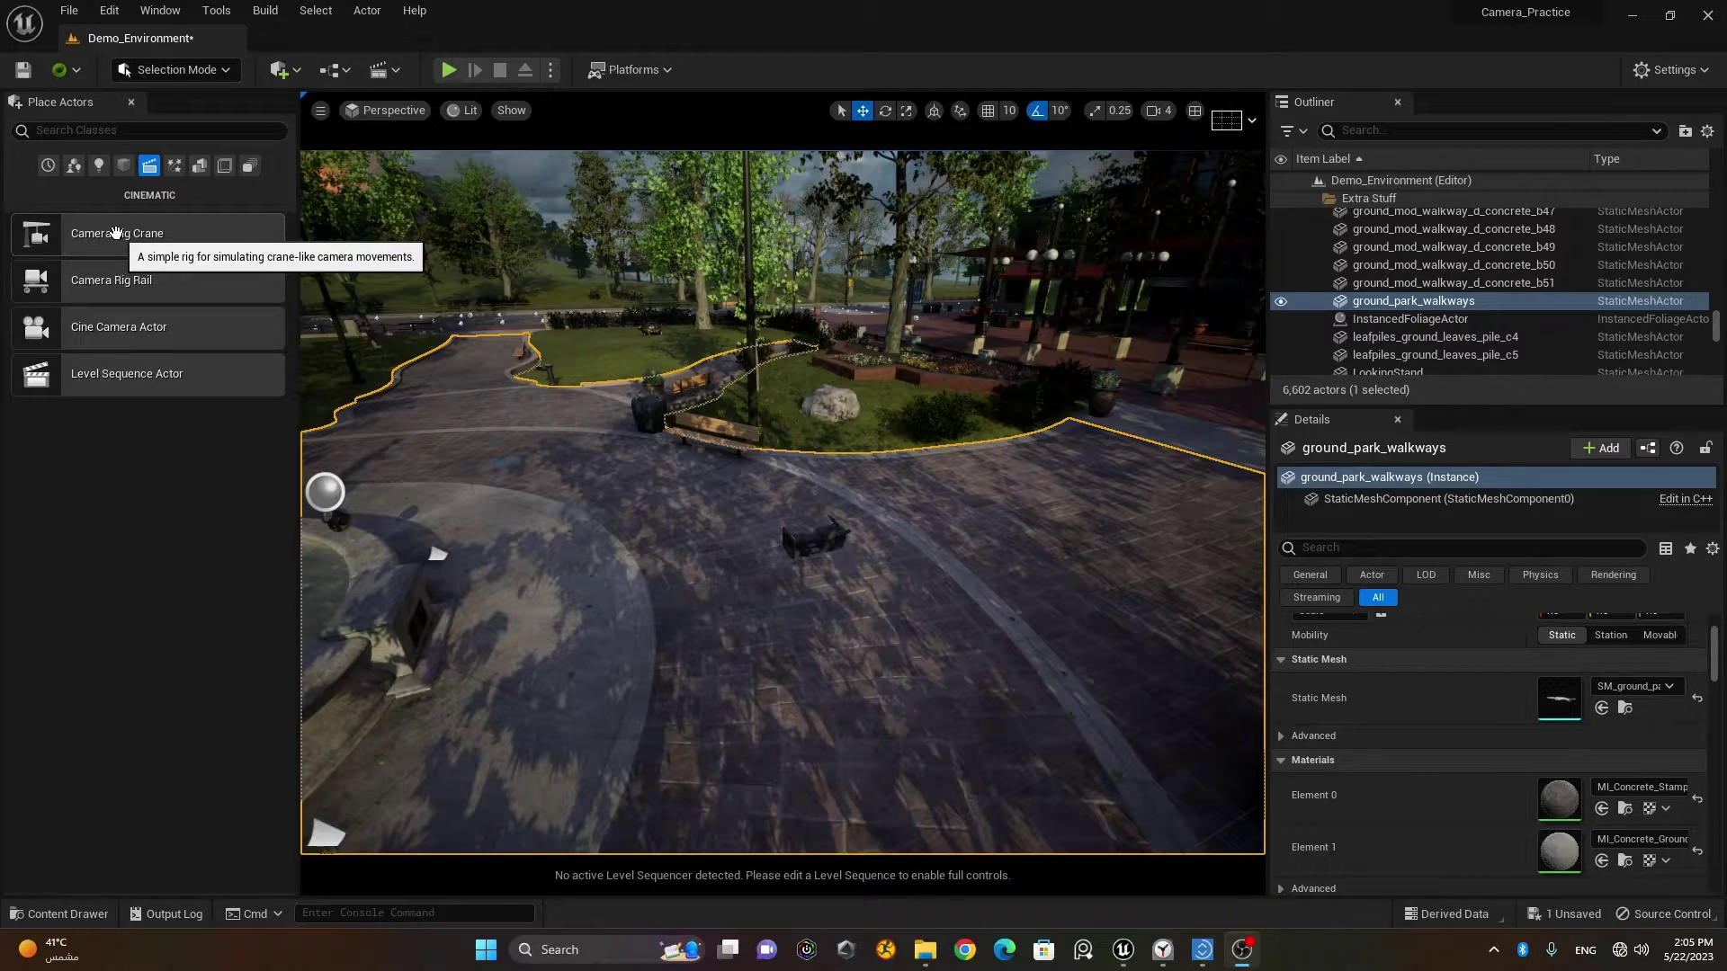
Step: Place a Camera Rig Crane in the level and rotate it to about -90° yaw
{"action": "left_click_drag", "start_coordinate": [579, 403], "coordinate": [791, 720]}
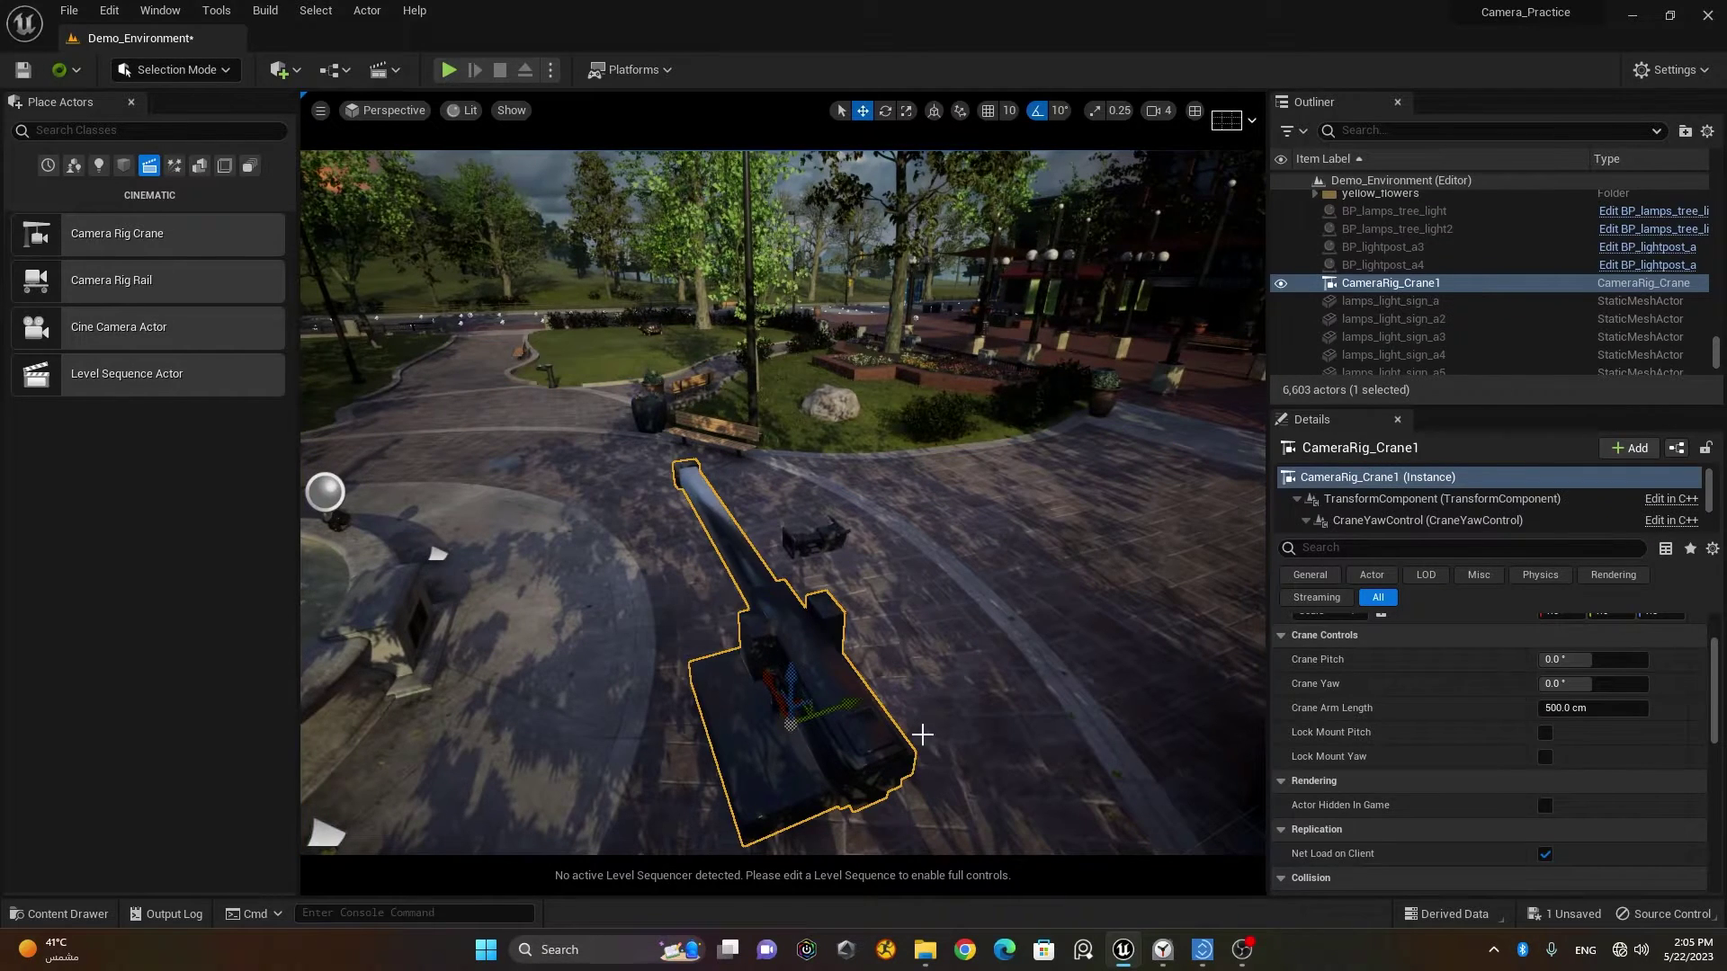
{"action": "scroll", "coordinate": [1713, 663], "scroll_direction": "up", "scroll_amount": 2}
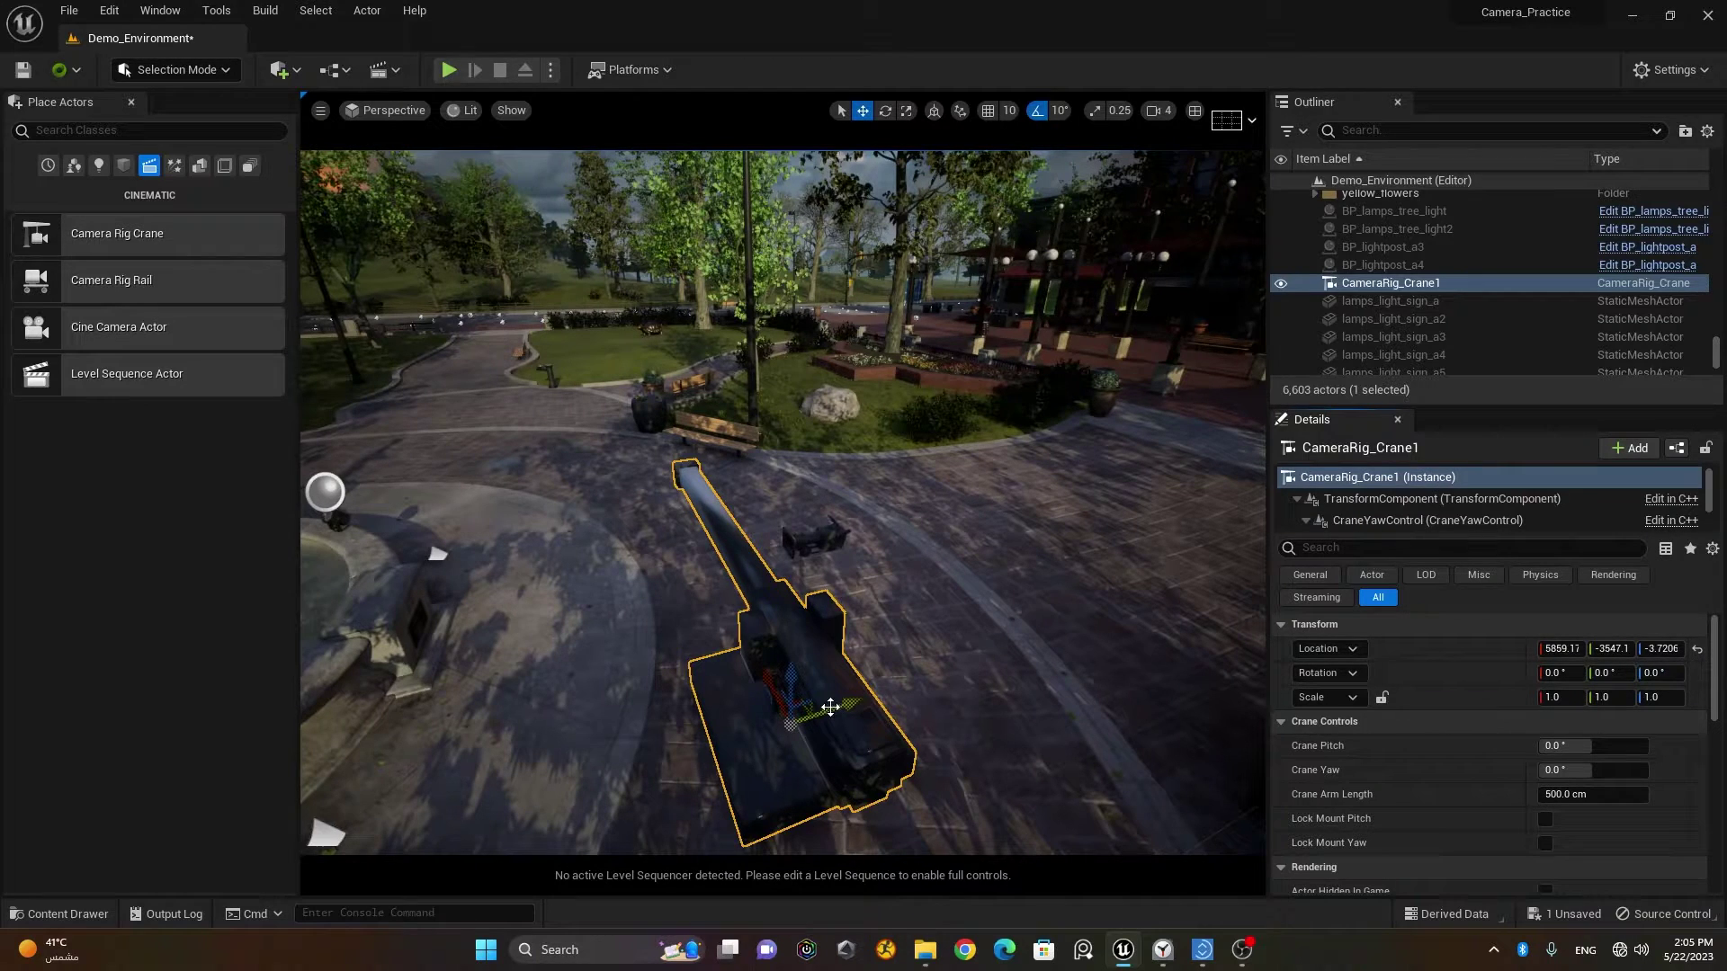
{"action": "key", "text": "e"}
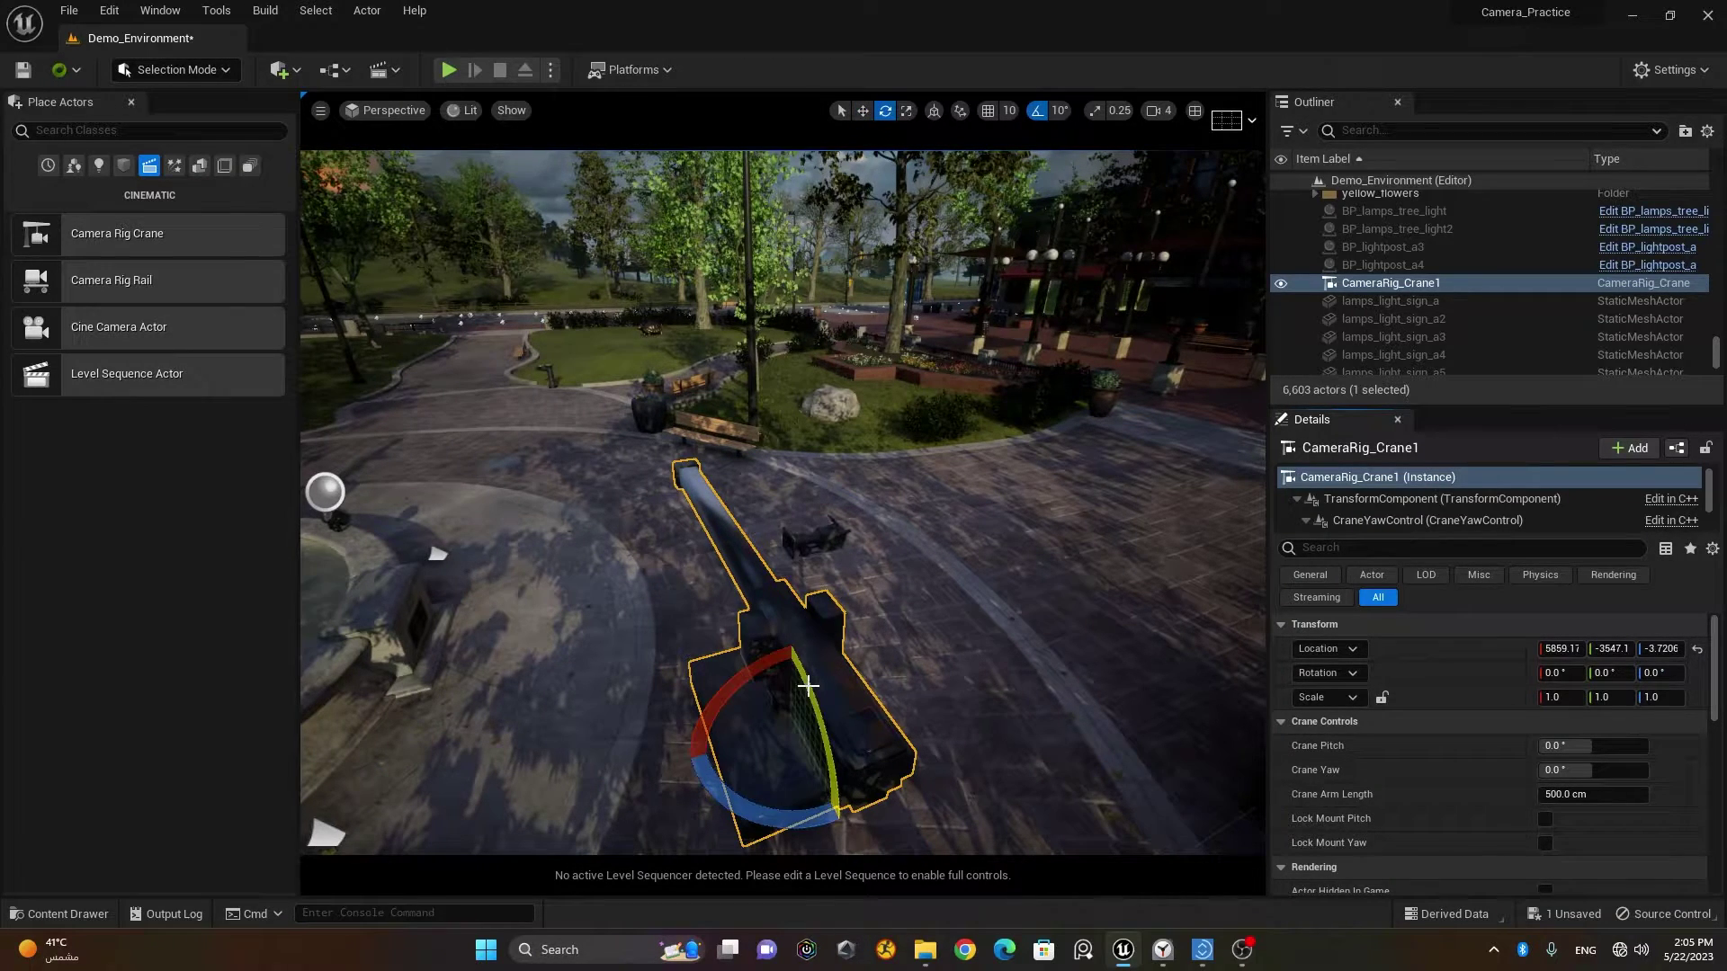
{"action": "left_click_drag", "start_coordinate": [729, 805], "coordinate": [971, 814]}
{"action": "left_click_drag", "start_coordinate": [681, 760], "coordinate": [684, 727]}
{"action": "left_click_drag", "start_coordinate": [617, 648], "coordinate": [762, 611], "text": "alt"}
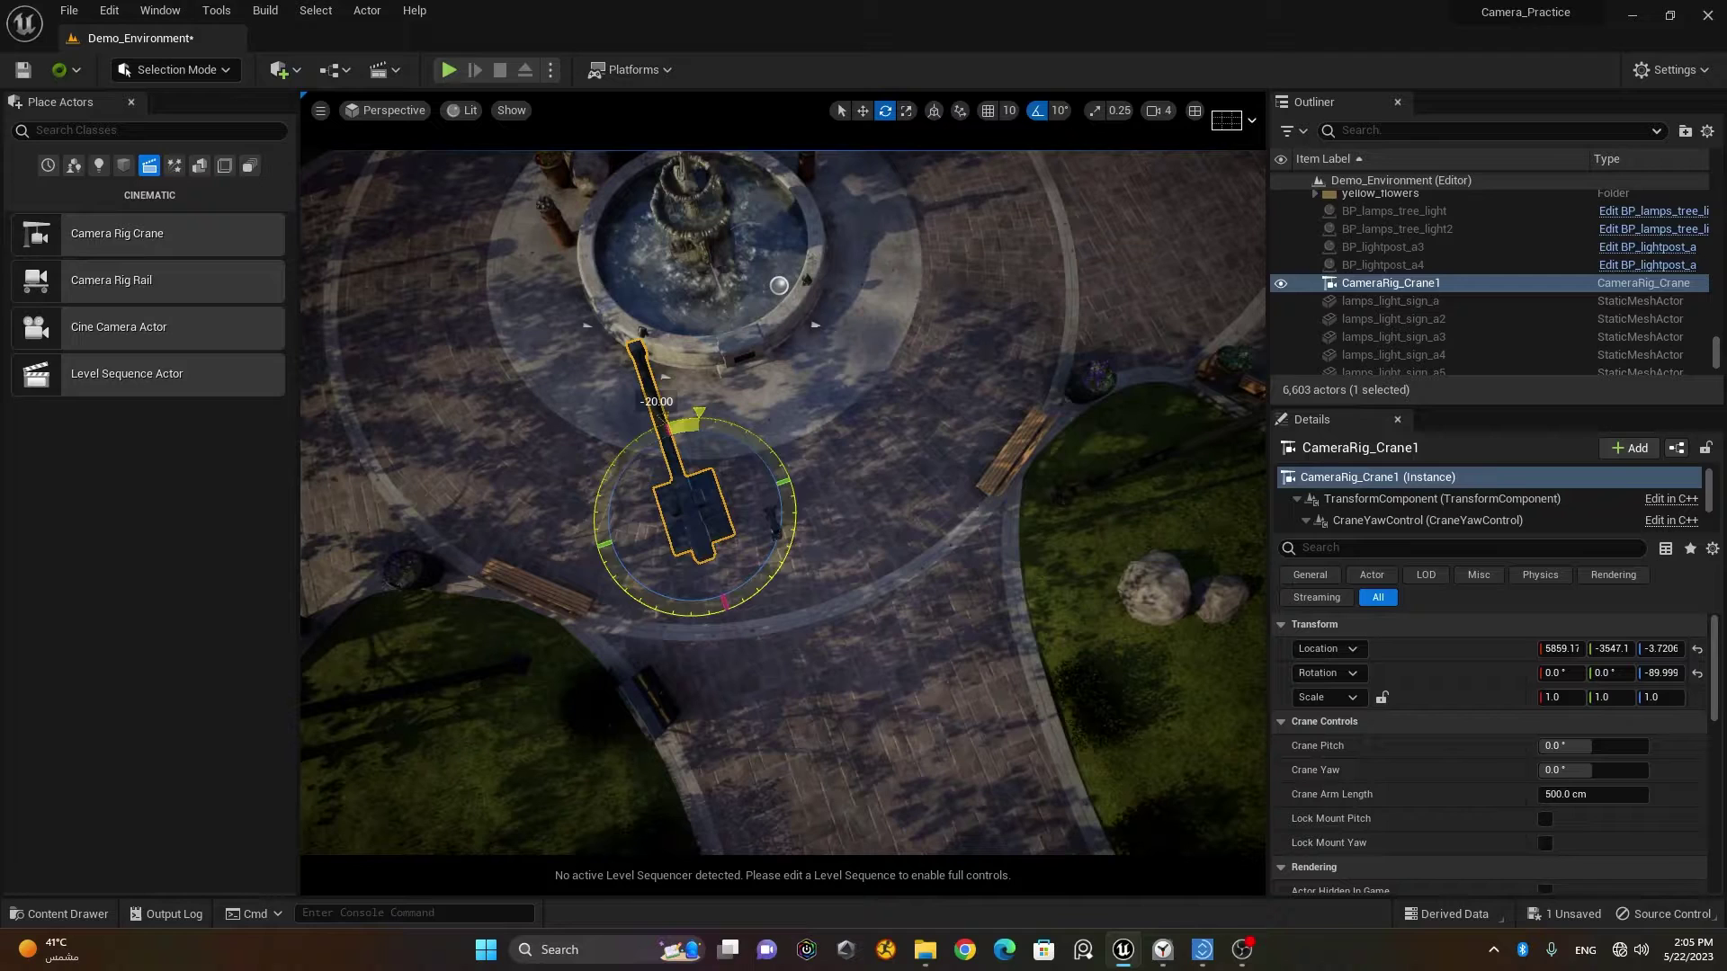
Step: Move CameraRig_Crane1 along X and Y onto the plaza beside the fountain
{"action": "key", "text": "w"}
{"action": "left_click_drag", "start_coordinate": [751, 500], "coordinate": [848, 478]}
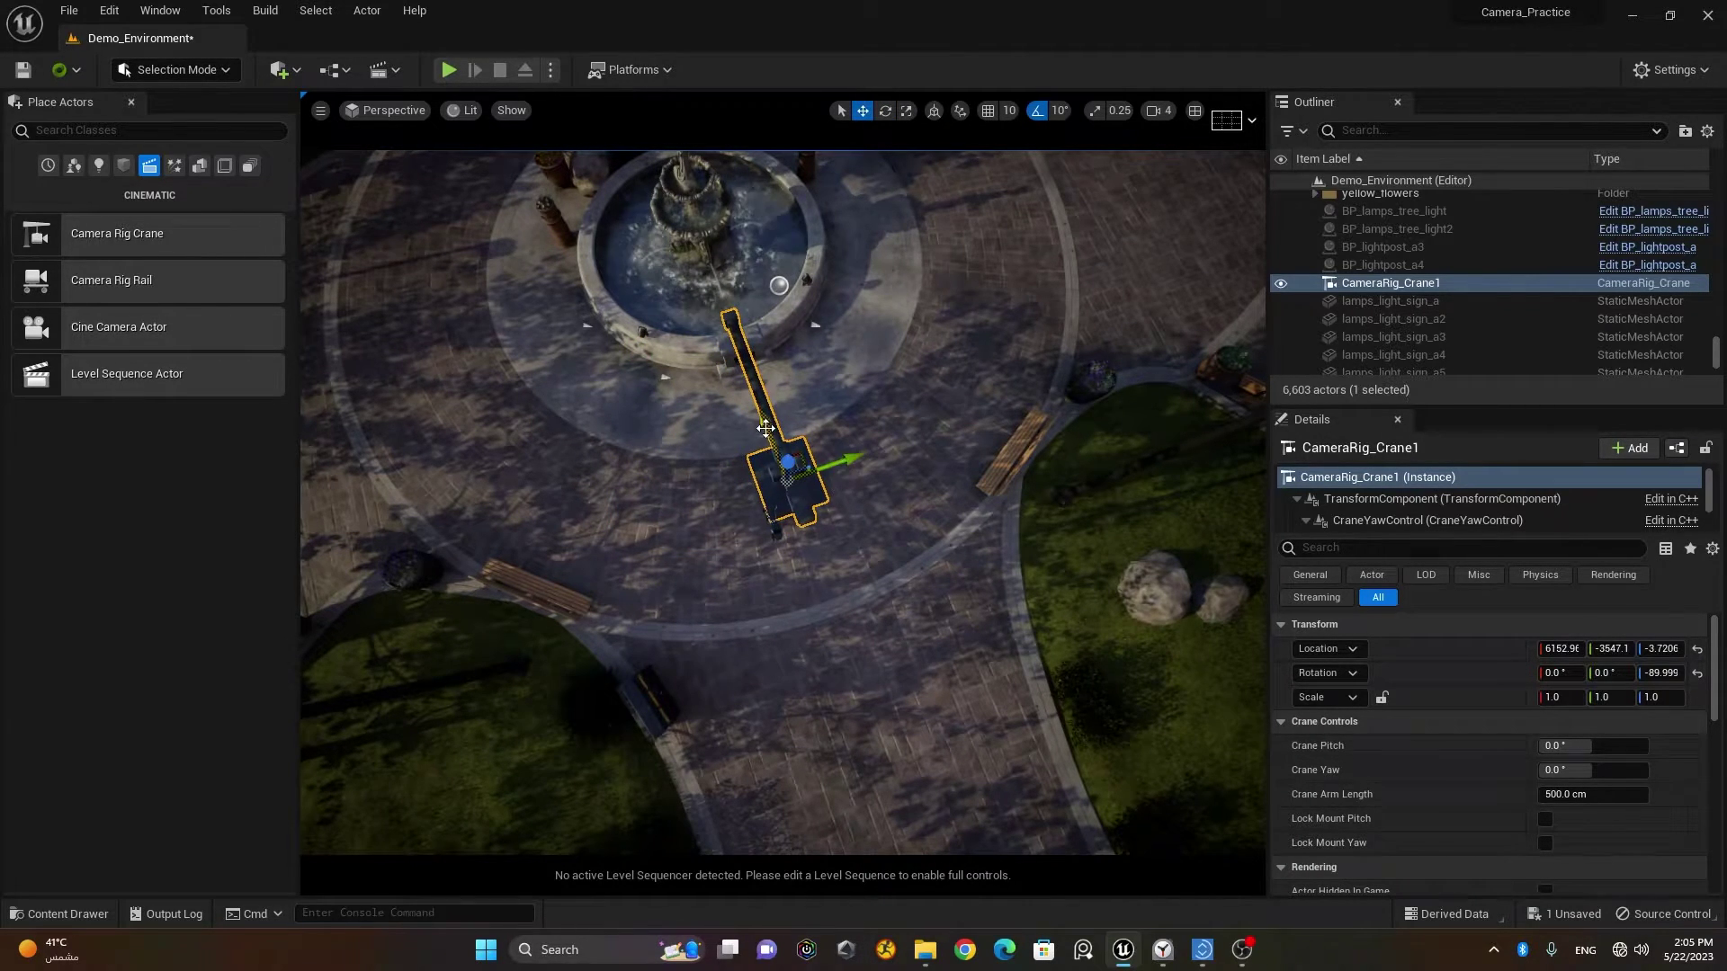
{"action": "left_click_drag", "start_coordinate": [766, 428], "coordinate": [774, 663]}
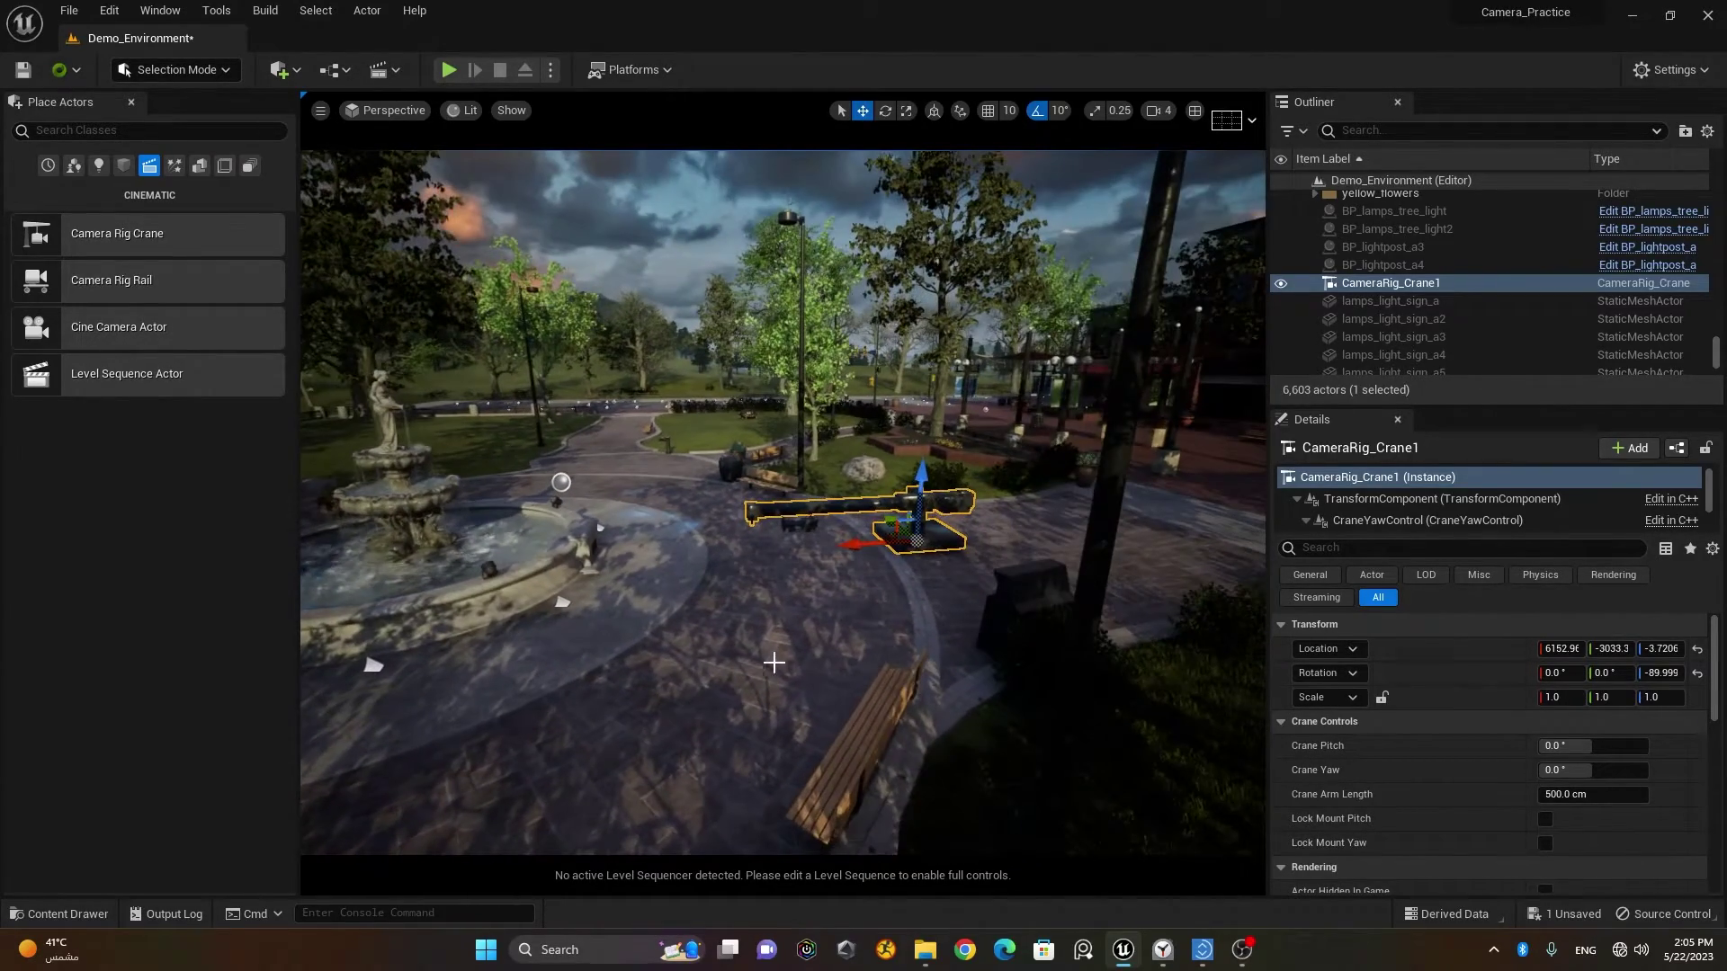
{"action": "right_click_drag", "start_coordinate": [773, 663], "coordinate": [801, 636], "text": "alt"}
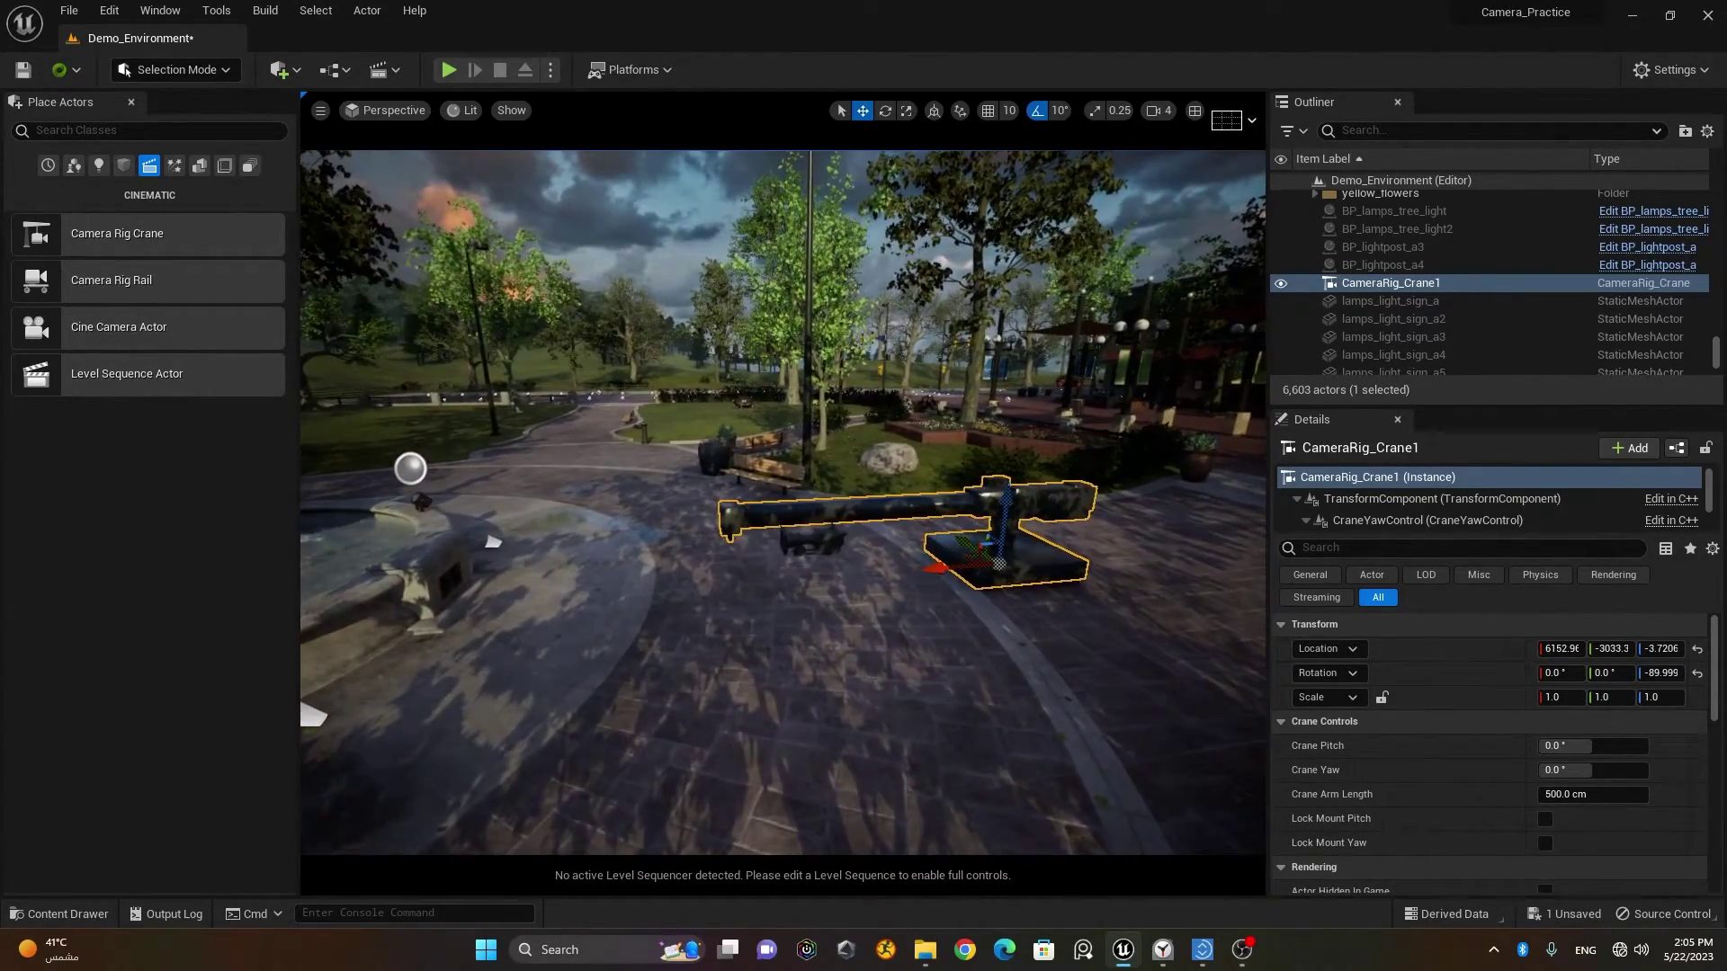
{"action": "left_click_drag", "start_coordinate": [809, 647], "coordinate": [861, 690], "text": "alt"}
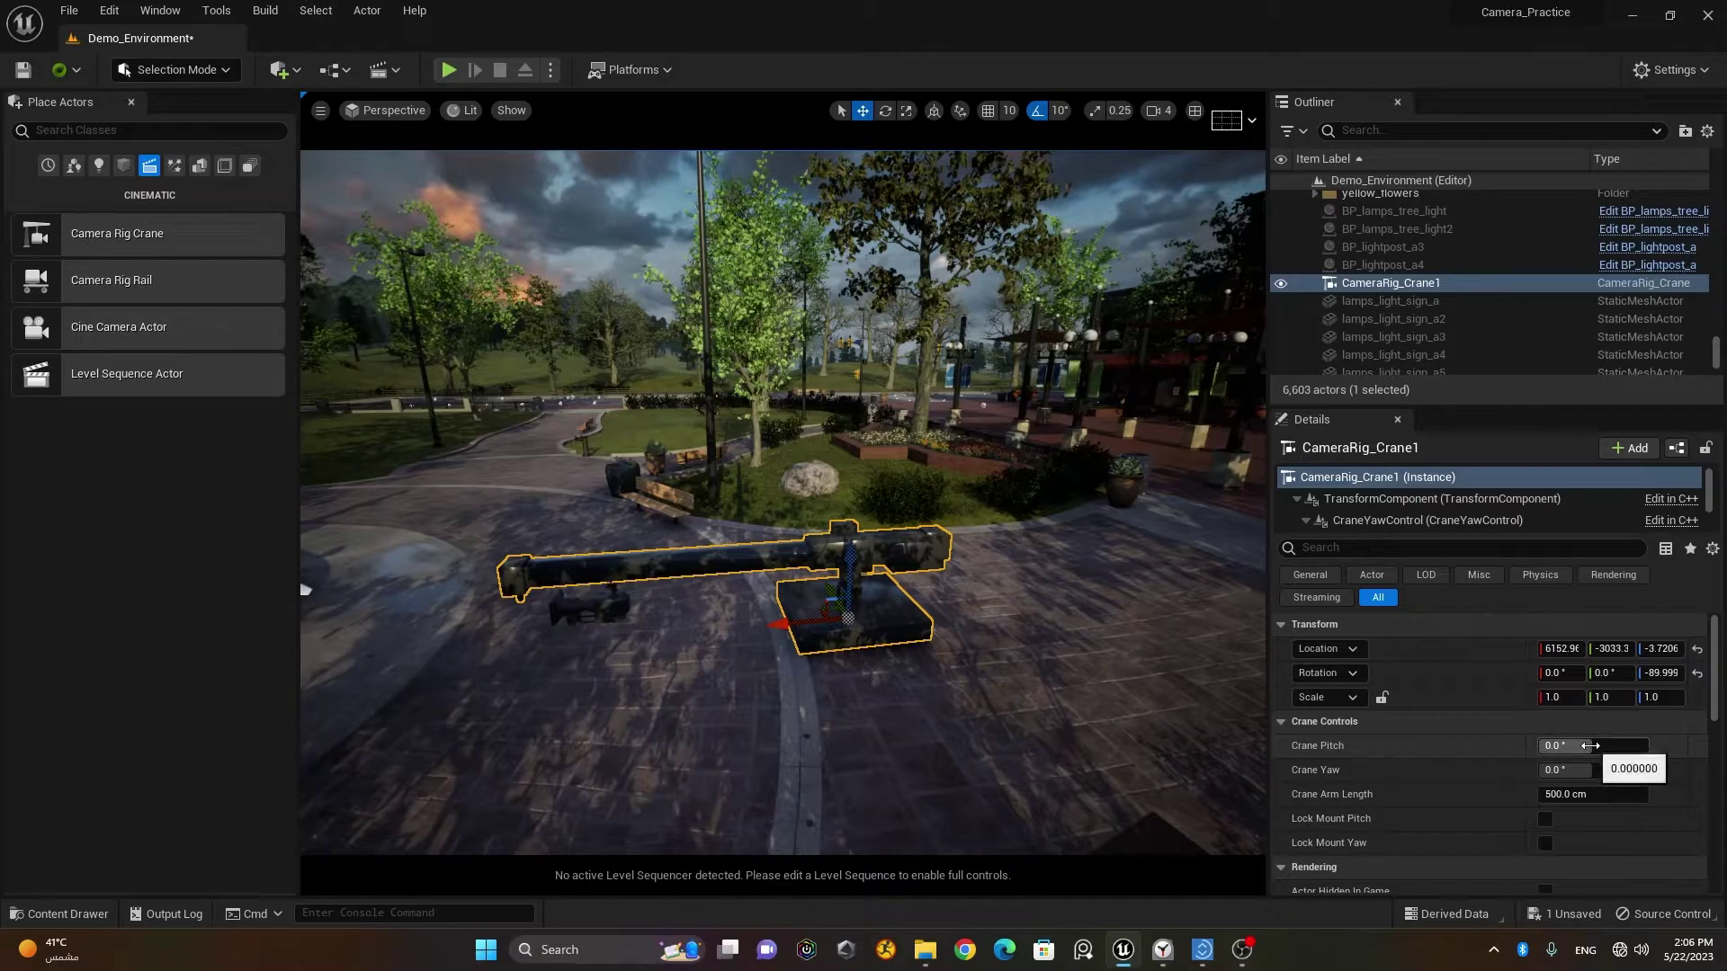
{"action": "left_click_drag", "start_coordinate": [1592, 749], "coordinate": [1676, 803]}
{"action": "left_click", "coordinate": [1696, 745]}
{"action": "left_click", "coordinate": [1697, 771]}
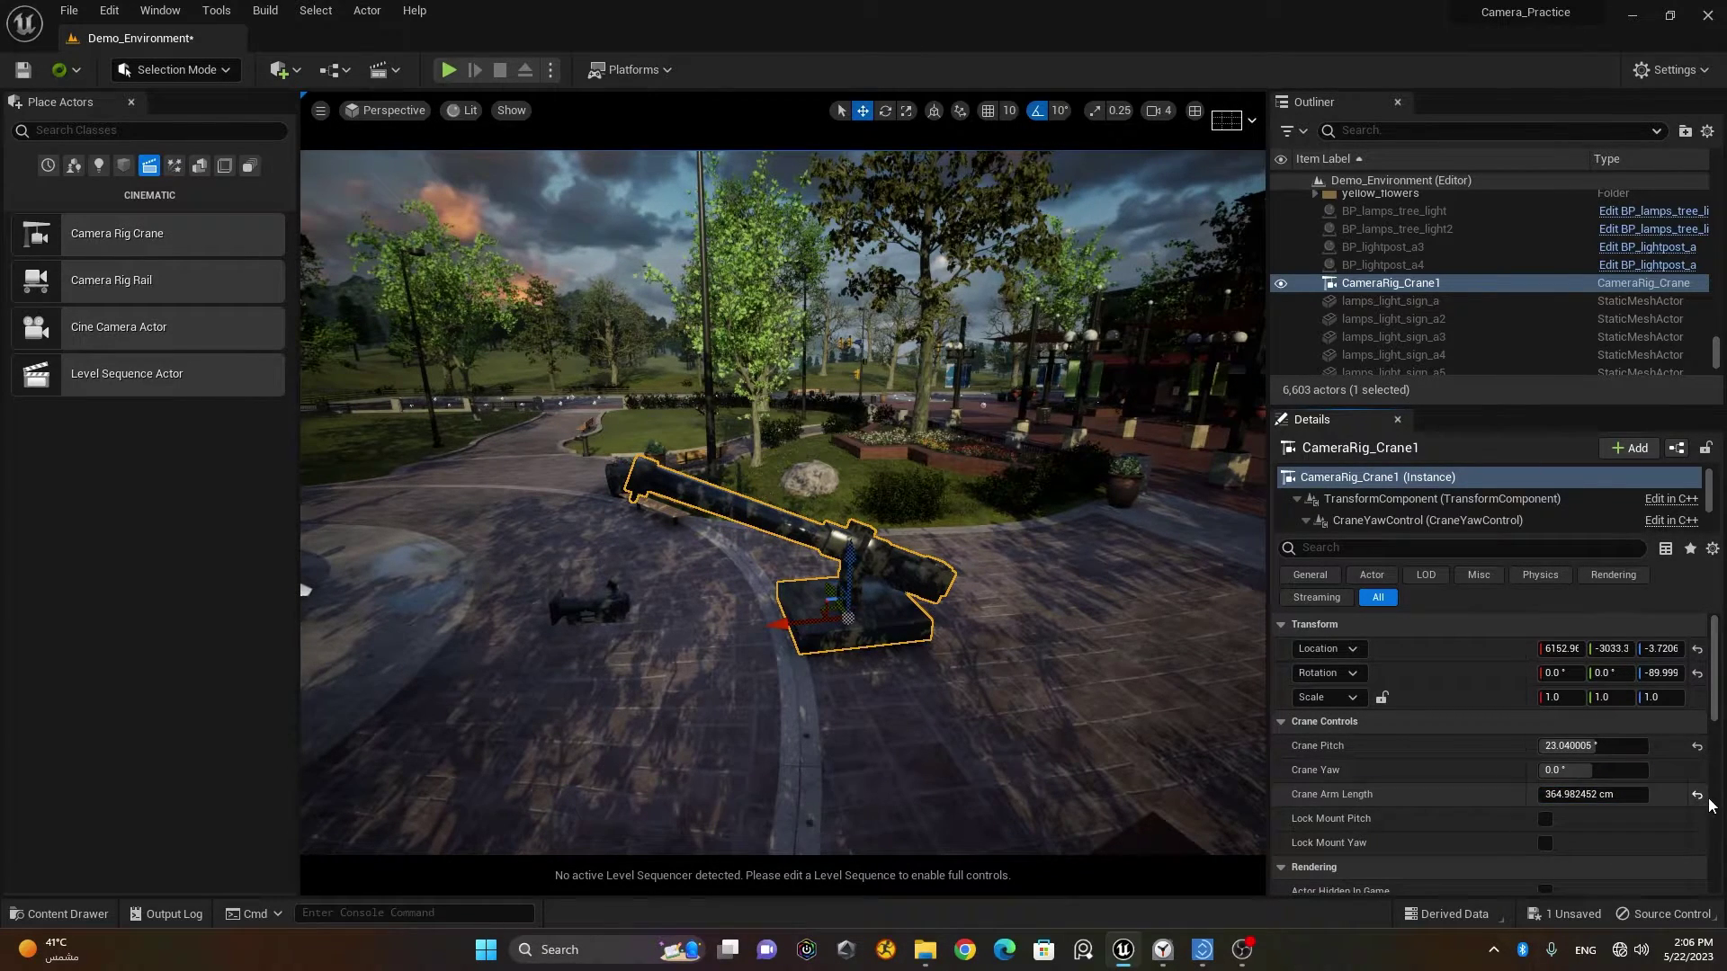
{"action": "left_click", "coordinate": [1697, 796]}
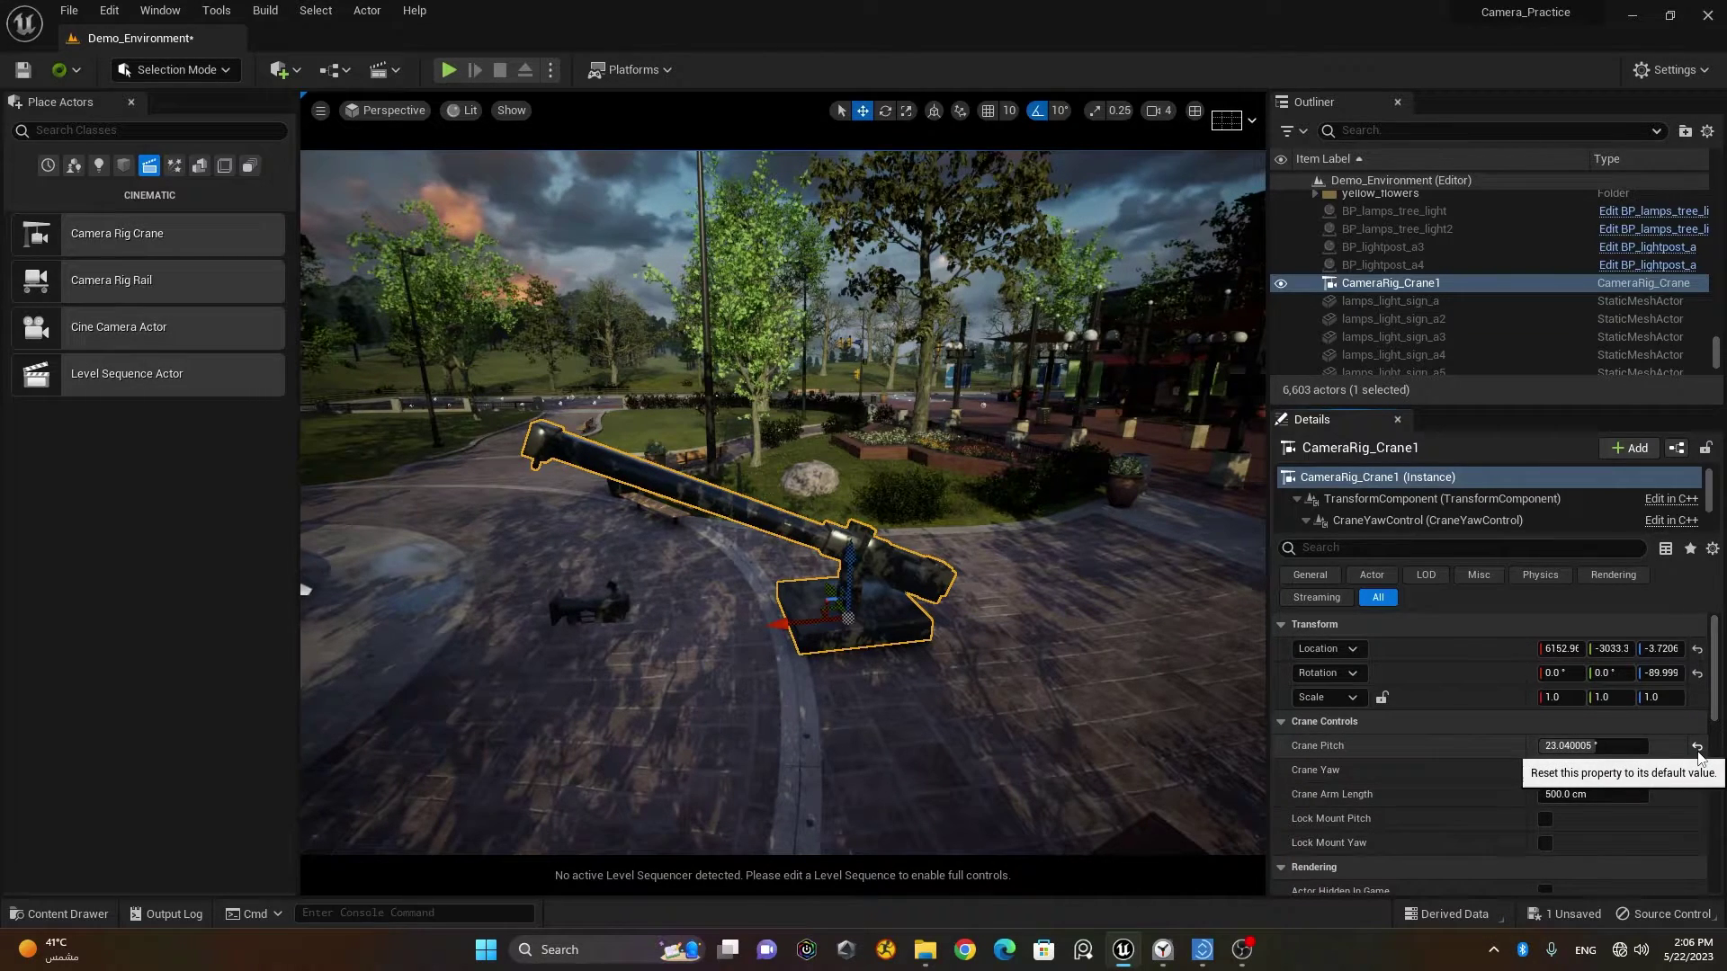
{"action": "left_click", "coordinate": [1697, 748]}
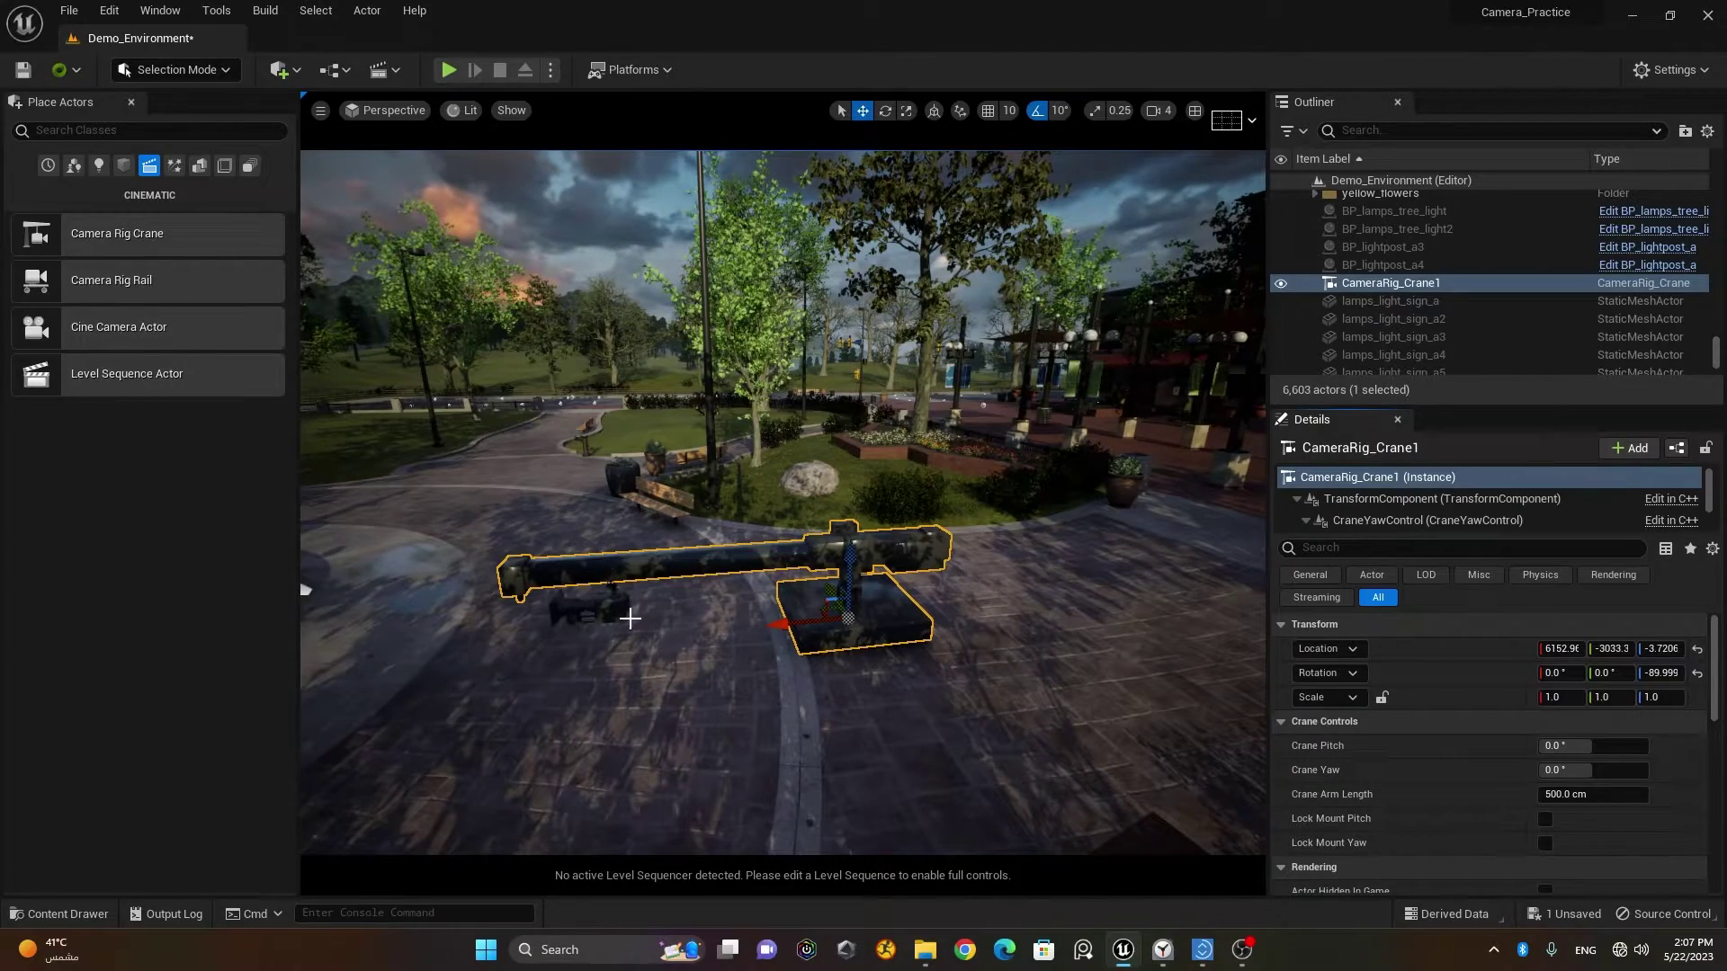
Step: Move CineCameraActor9 onto the crane arm's tip and enlarge the Outliner actor list
{"action": "left_click", "coordinate": [626, 605]}
{"action": "key", "text": "f"}
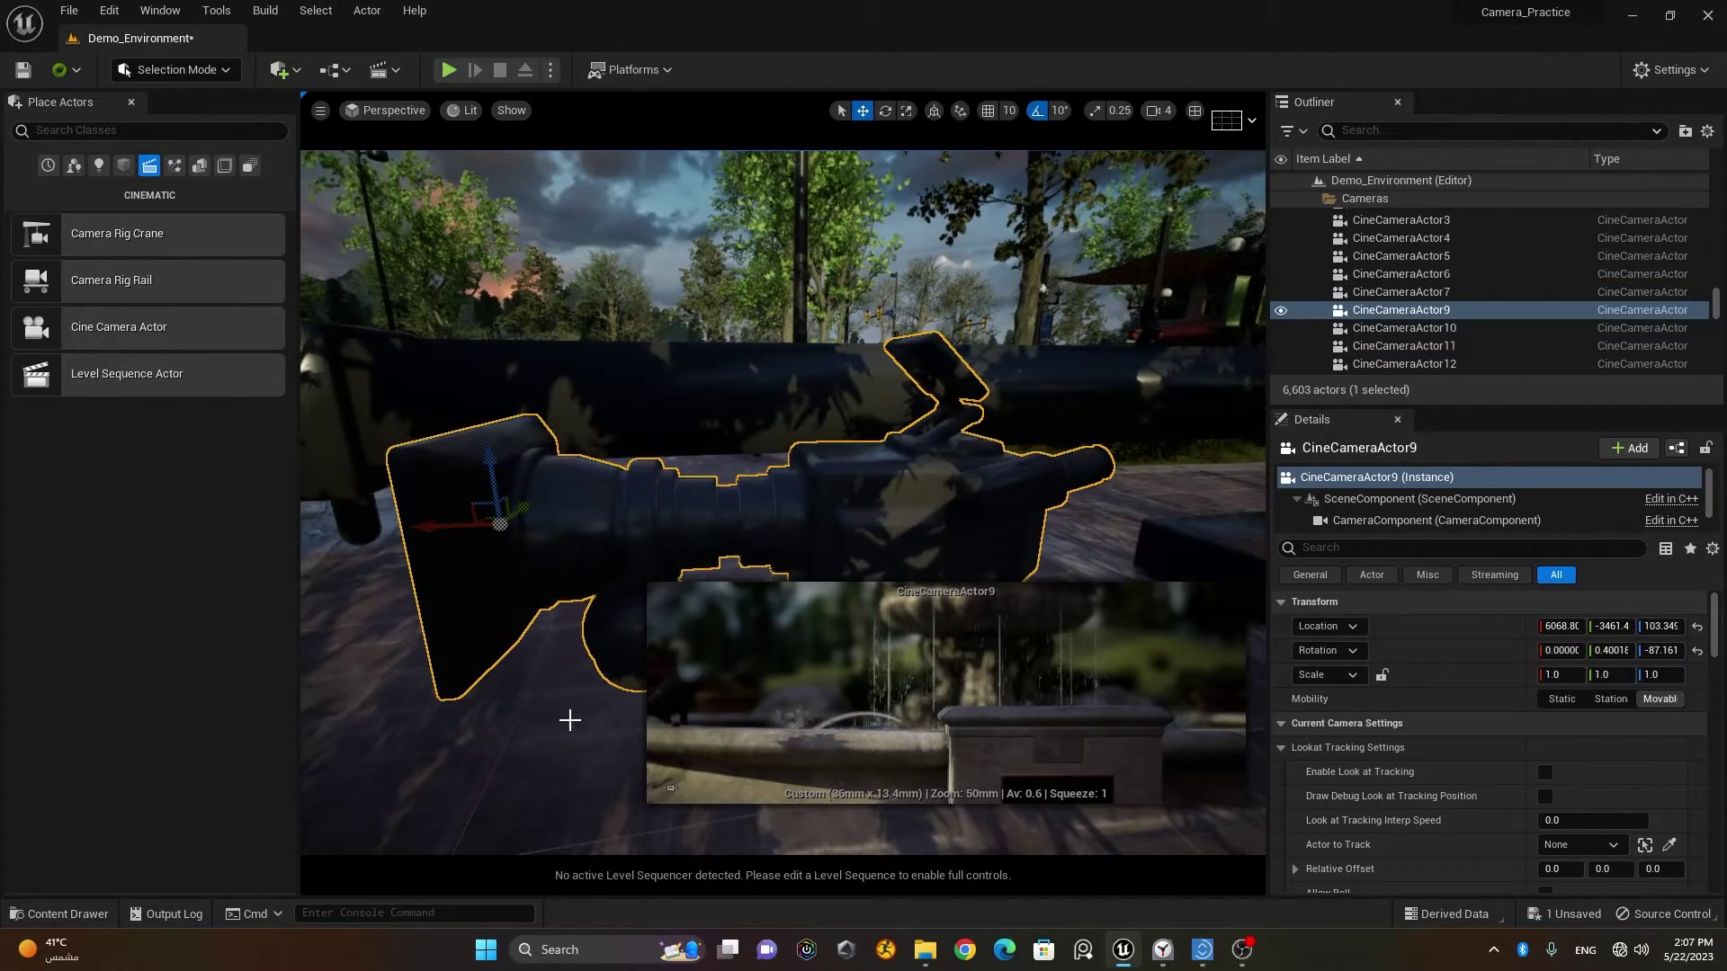
{"action": "scroll", "coordinate": [831, 465], "scroll_direction": "down", "scroll_amount": 5}
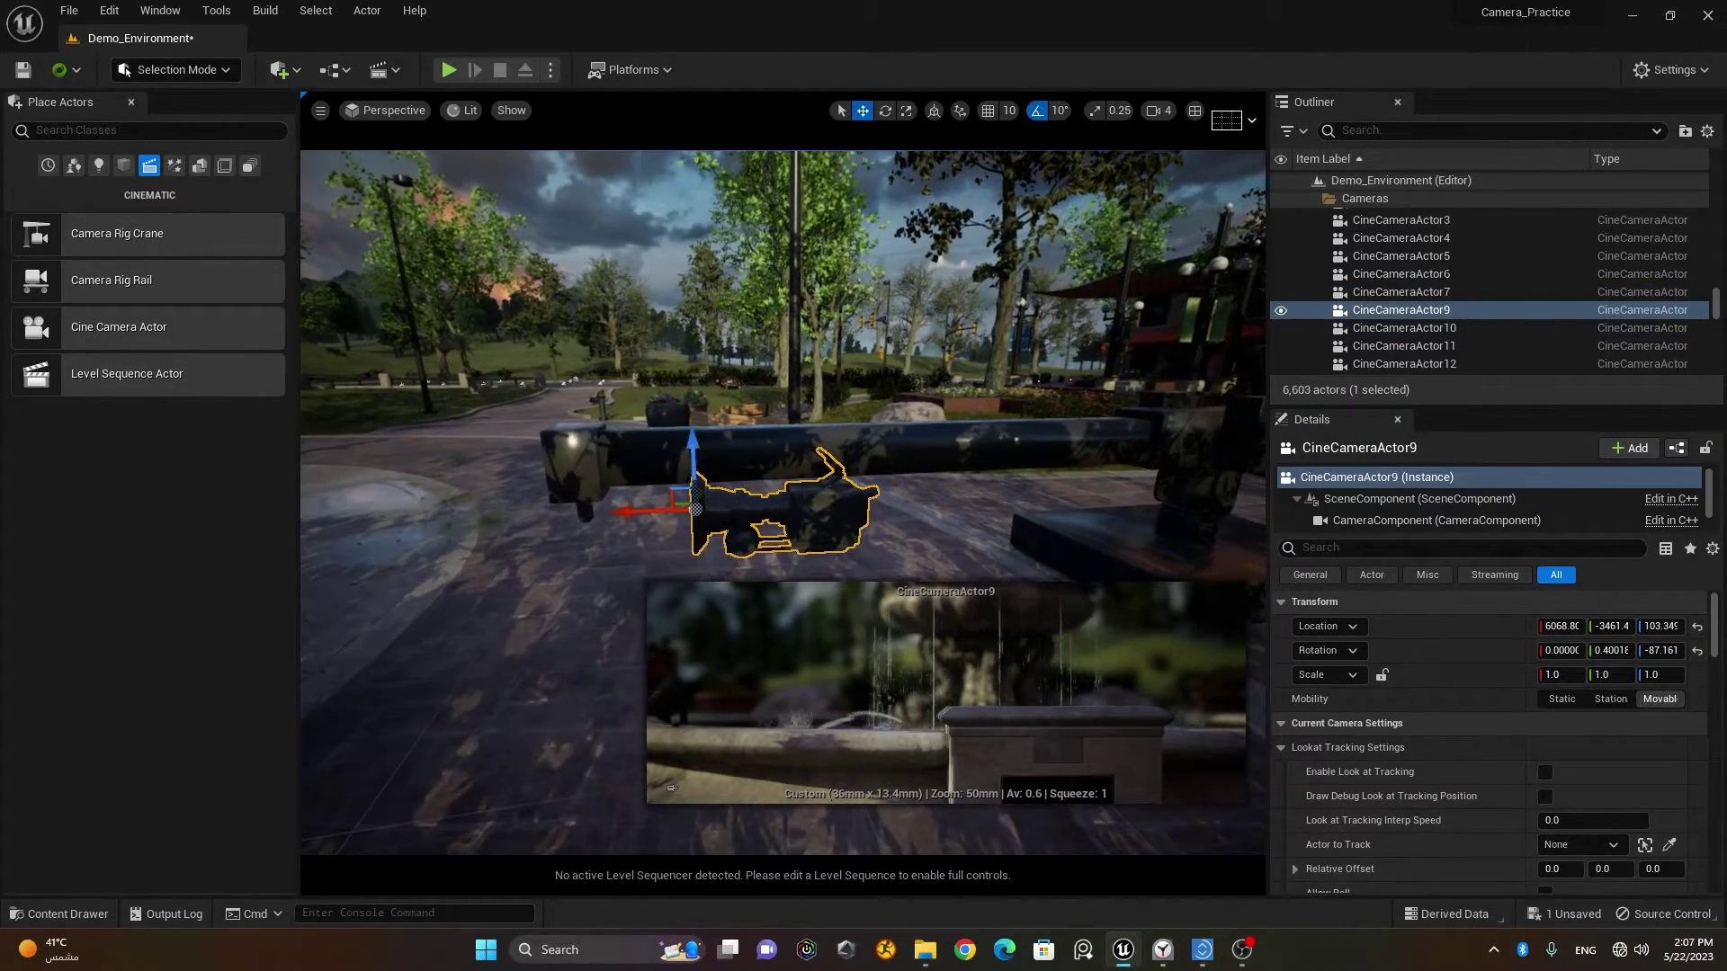
{"action": "left_click_drag", "start_coordinate": [831, 465], "coordinate": [630, 468], "text": "alt"}
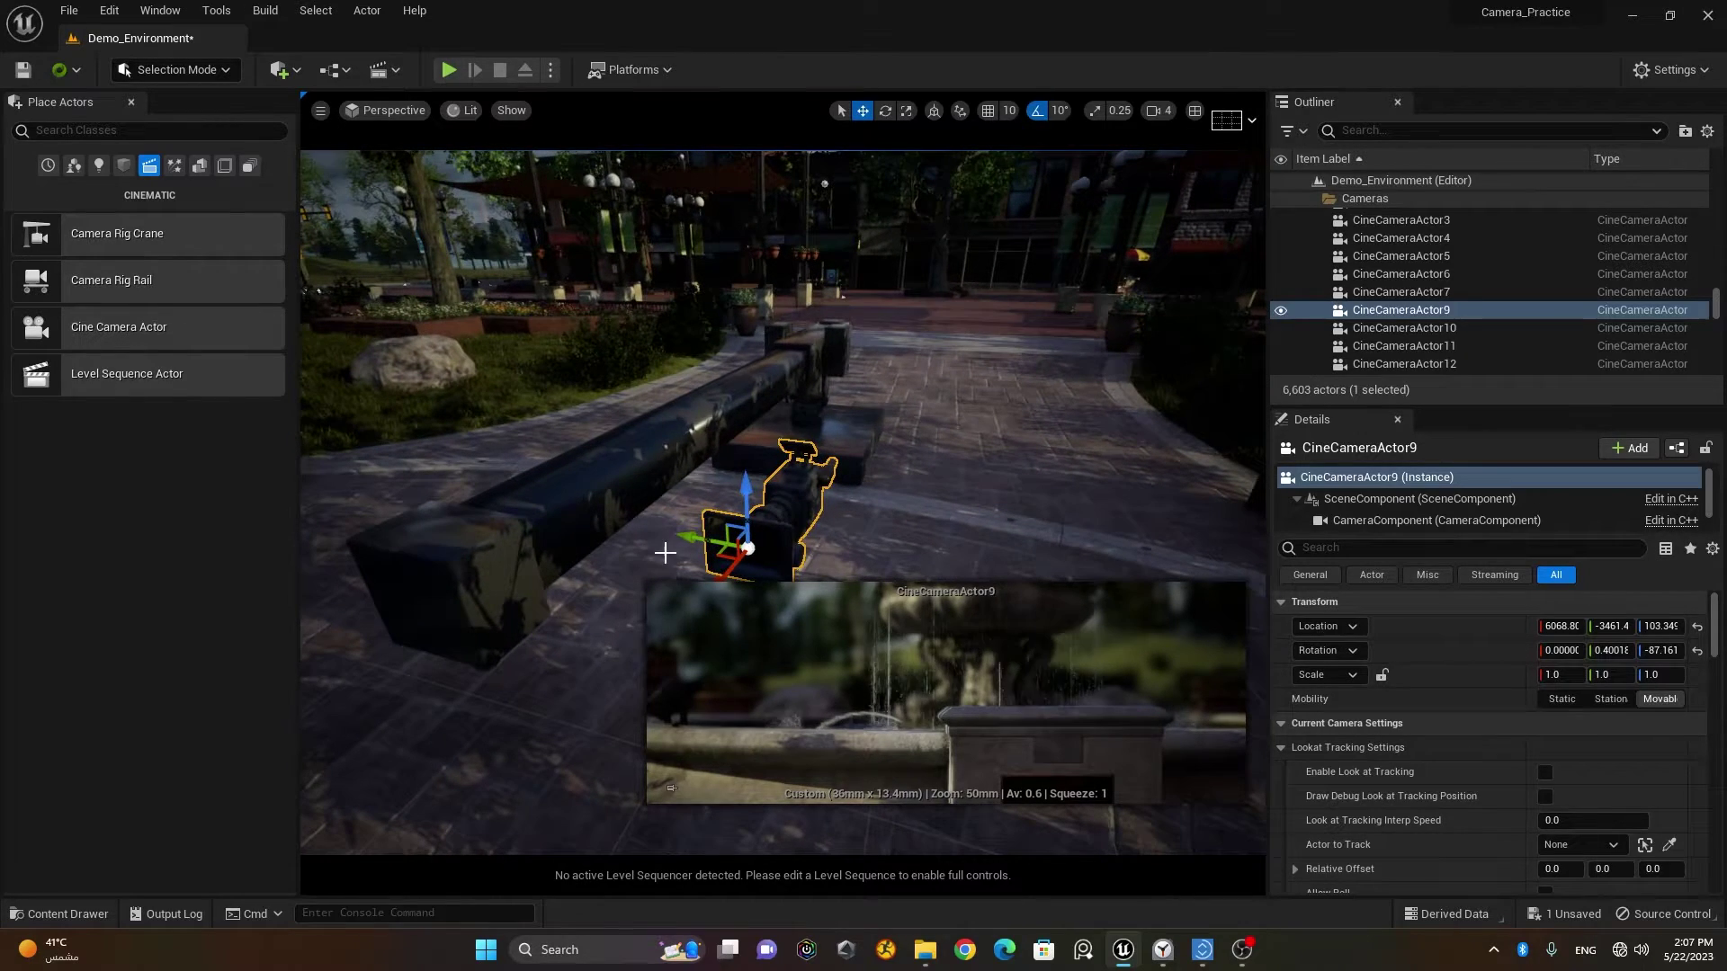
{"action": "left_click_drag", "start_coordinate": [692, 537], "coordinate": [531, 511]}
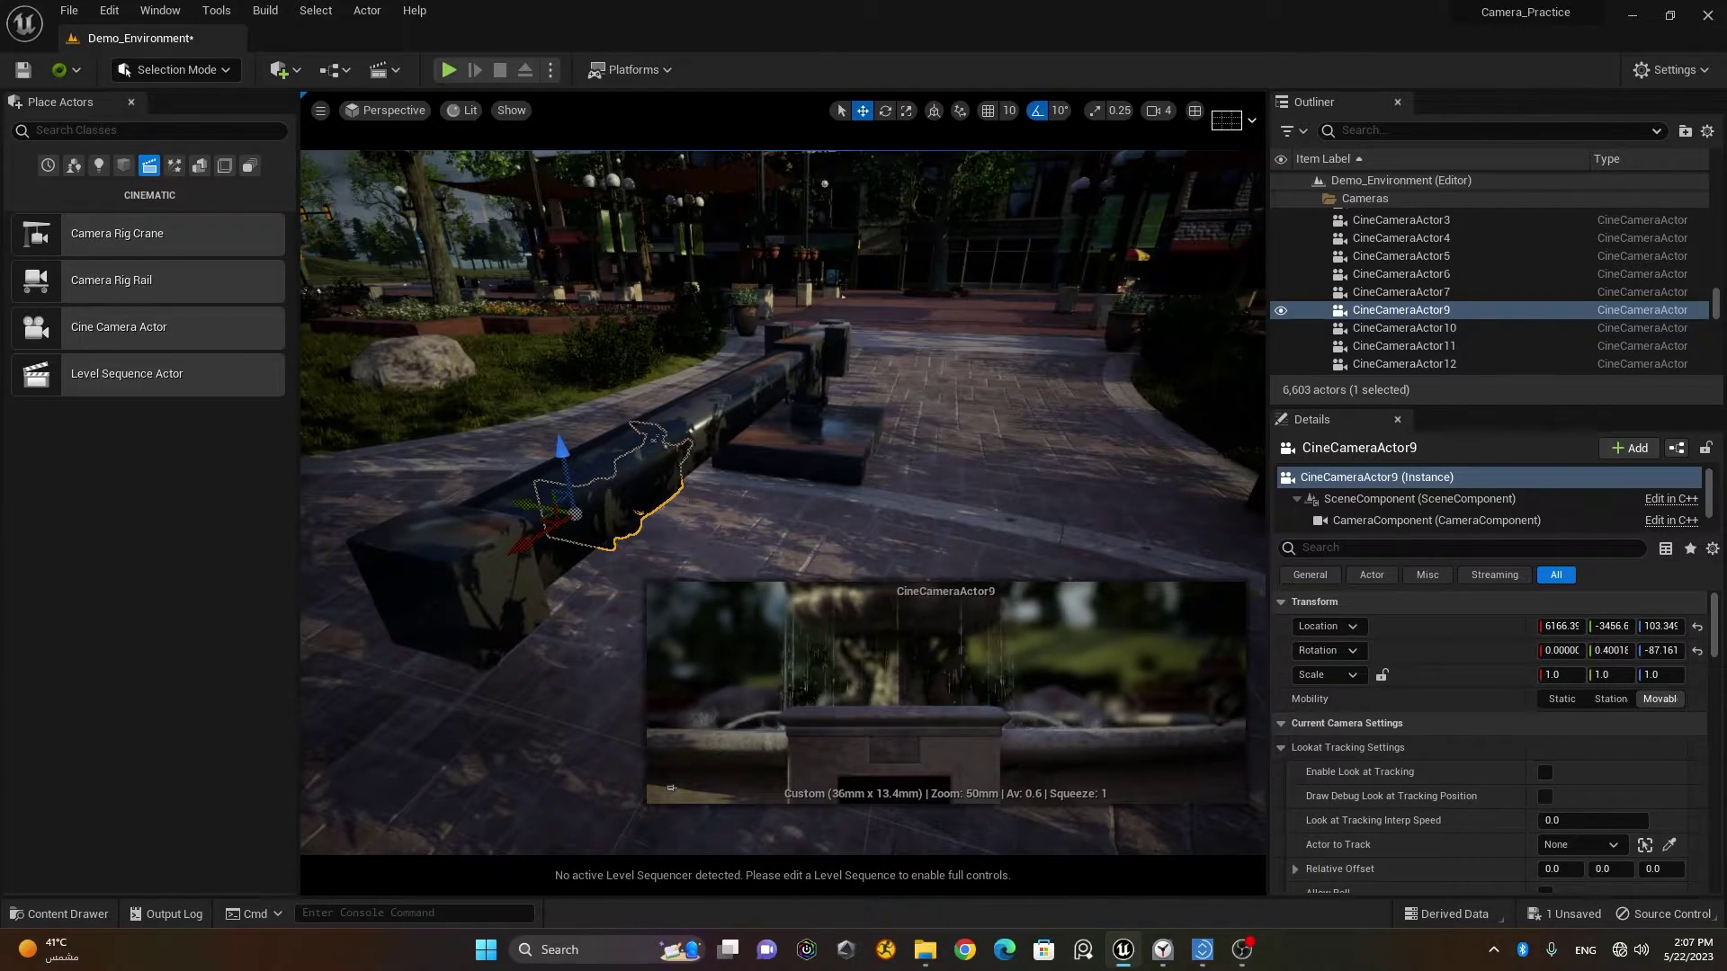
{"action": "left_click_drag", "start_coordinate": [667, 507], "coordinate": [567, 519], "text": "alt"}
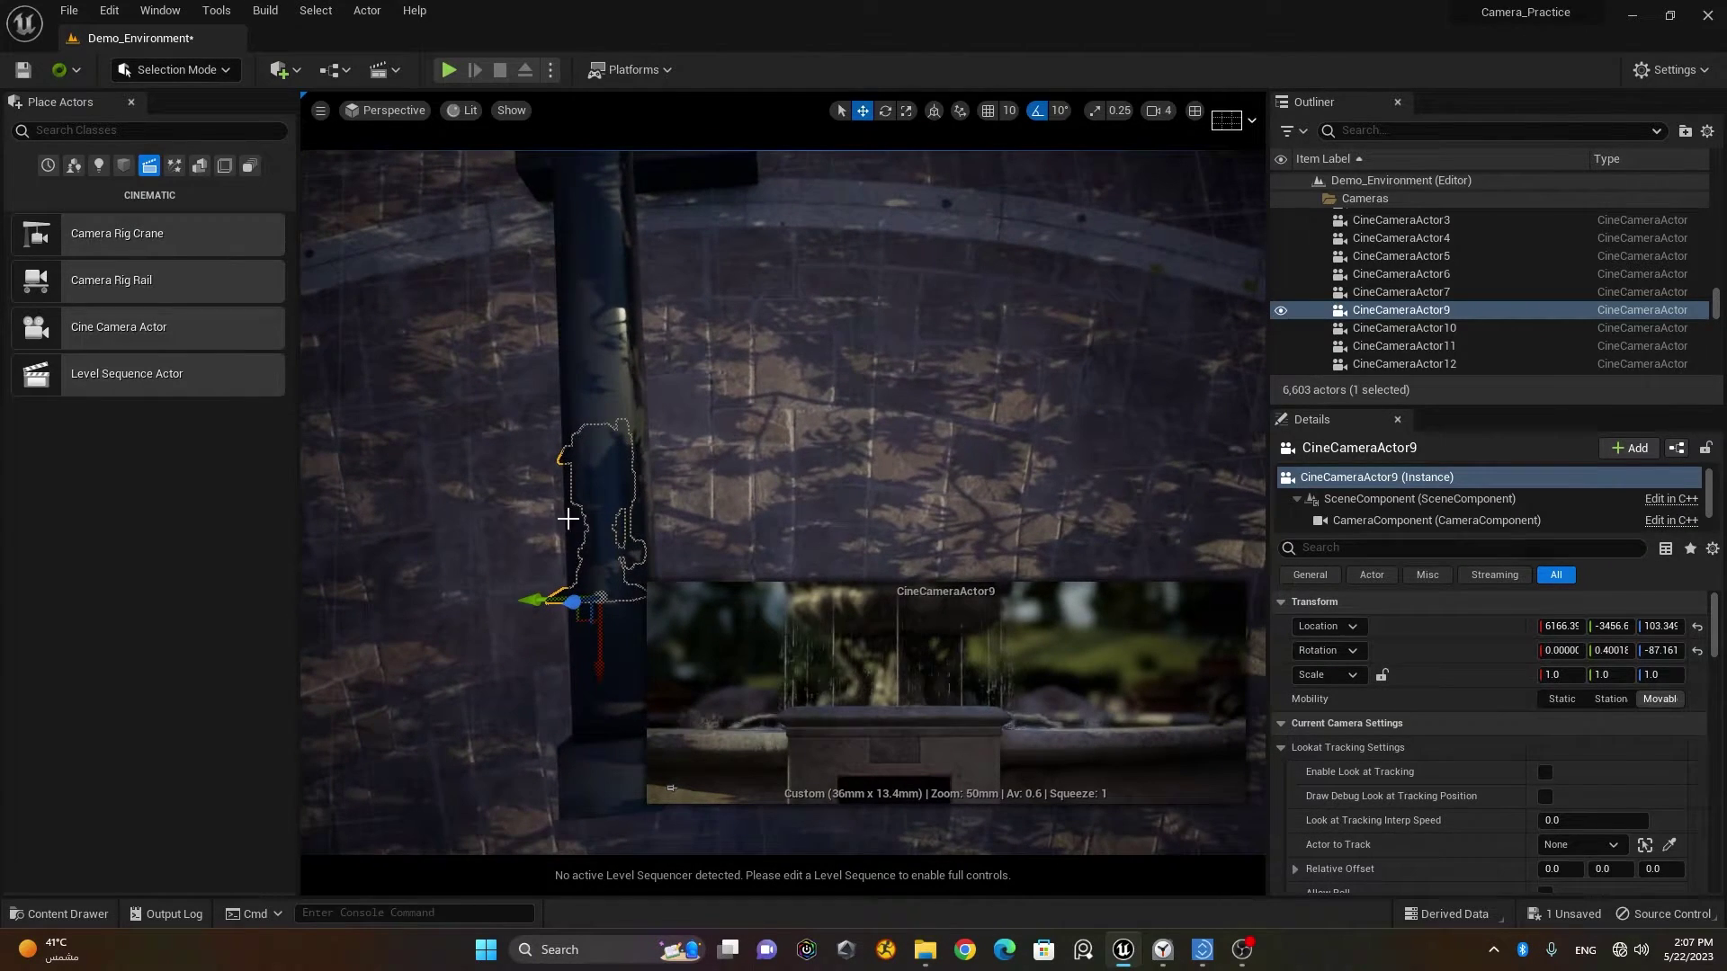
{"action": "left_click_drag", "start_coordinate": [528, 601], "coordinate": [493, 517]}
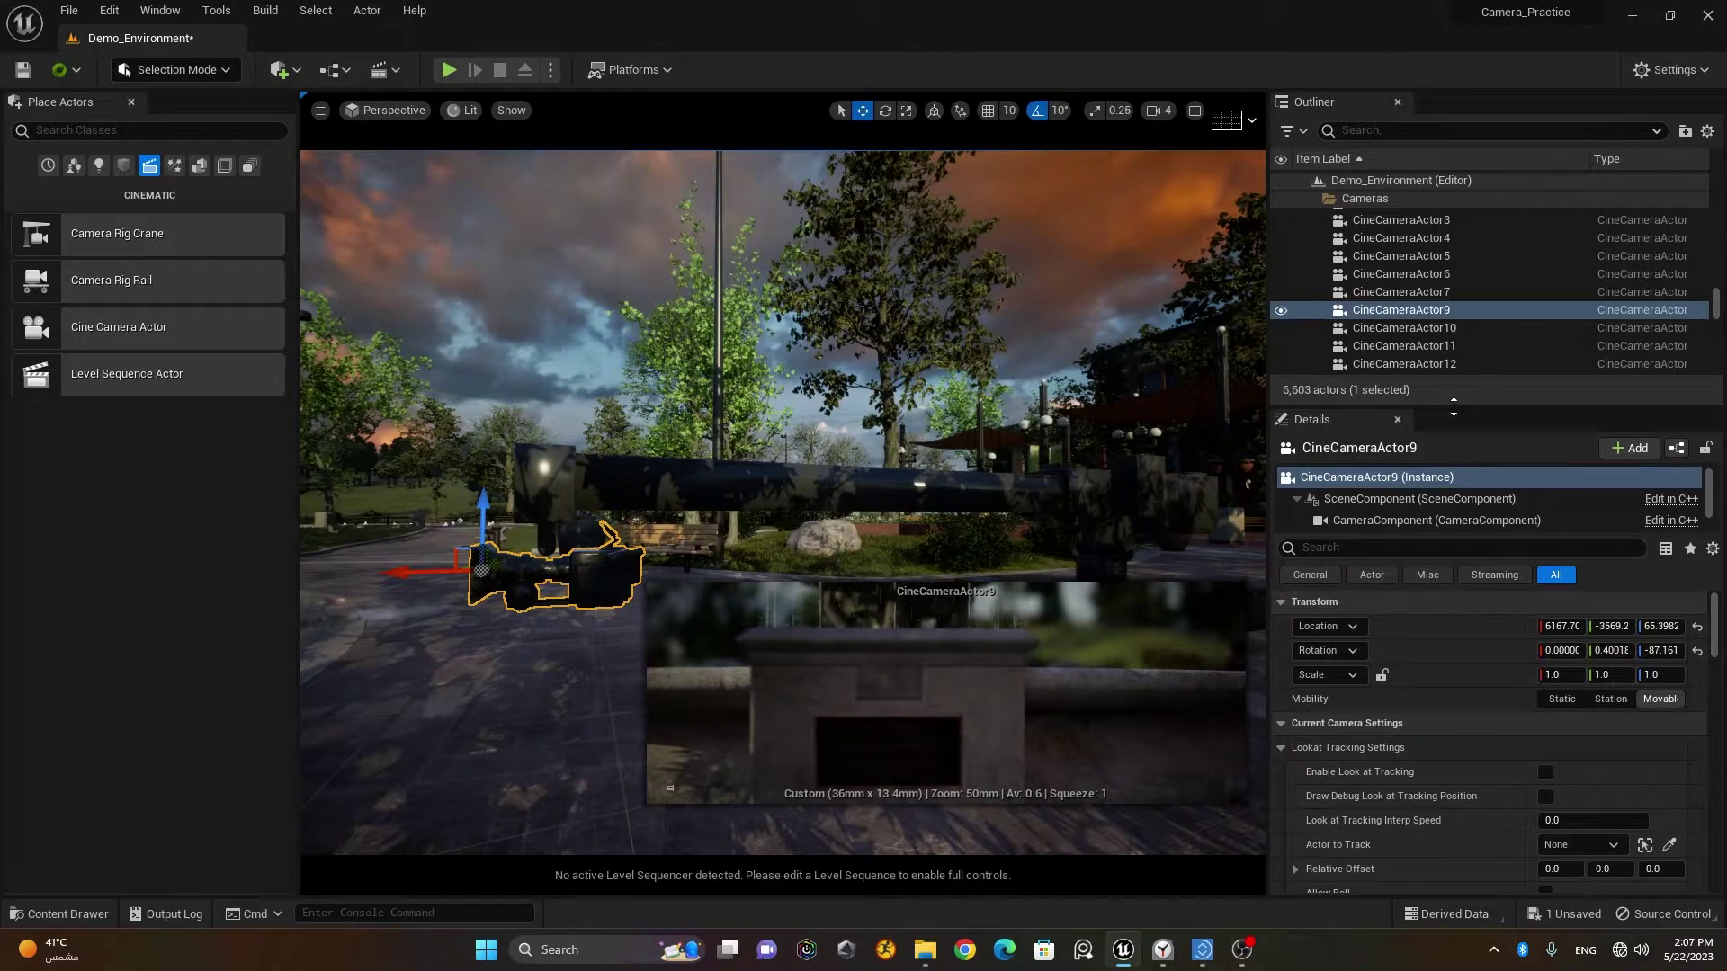
{"action": "left_click_drag", "start_coordinate": [1453, 407], "coordinate": [1493, 828]}
Step: Collapse the Extra Stuff and Block_1 folders so CameraRig_Crane1 is visible in the Outliner
{"action": "scroll", "coordinate": [1511, 598], "scroll_direction": "down", "scroll_amount": 8}
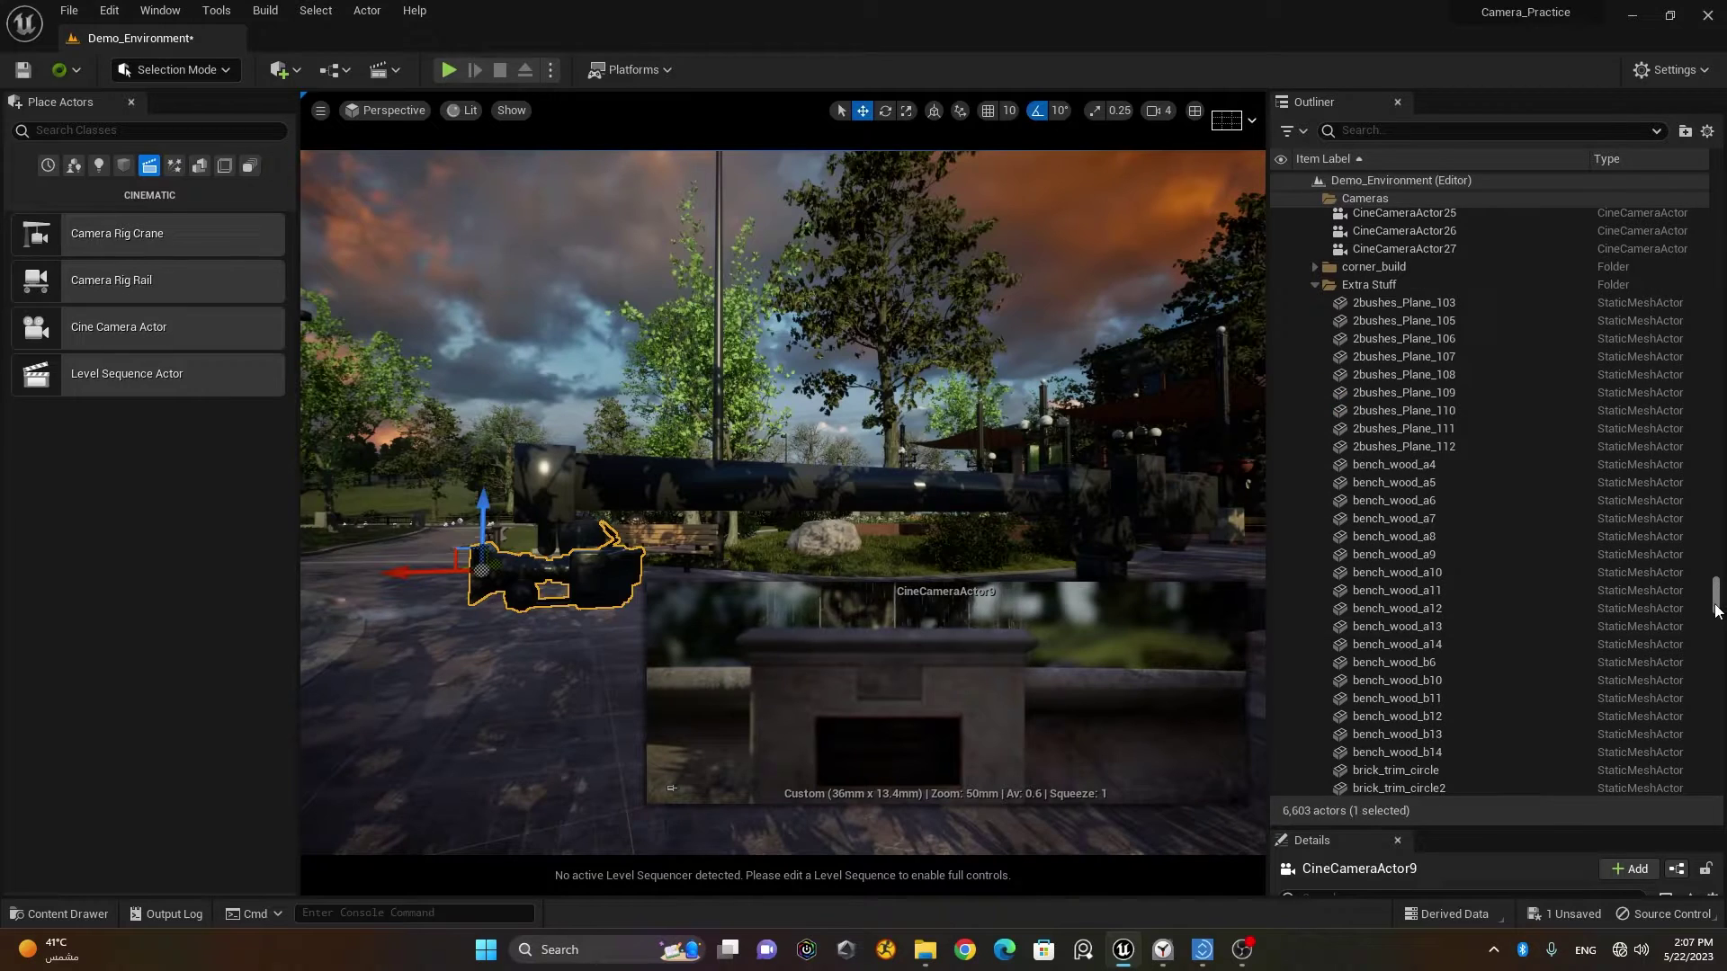
{"action": "left_click", "coordinate": [1314, 284]}
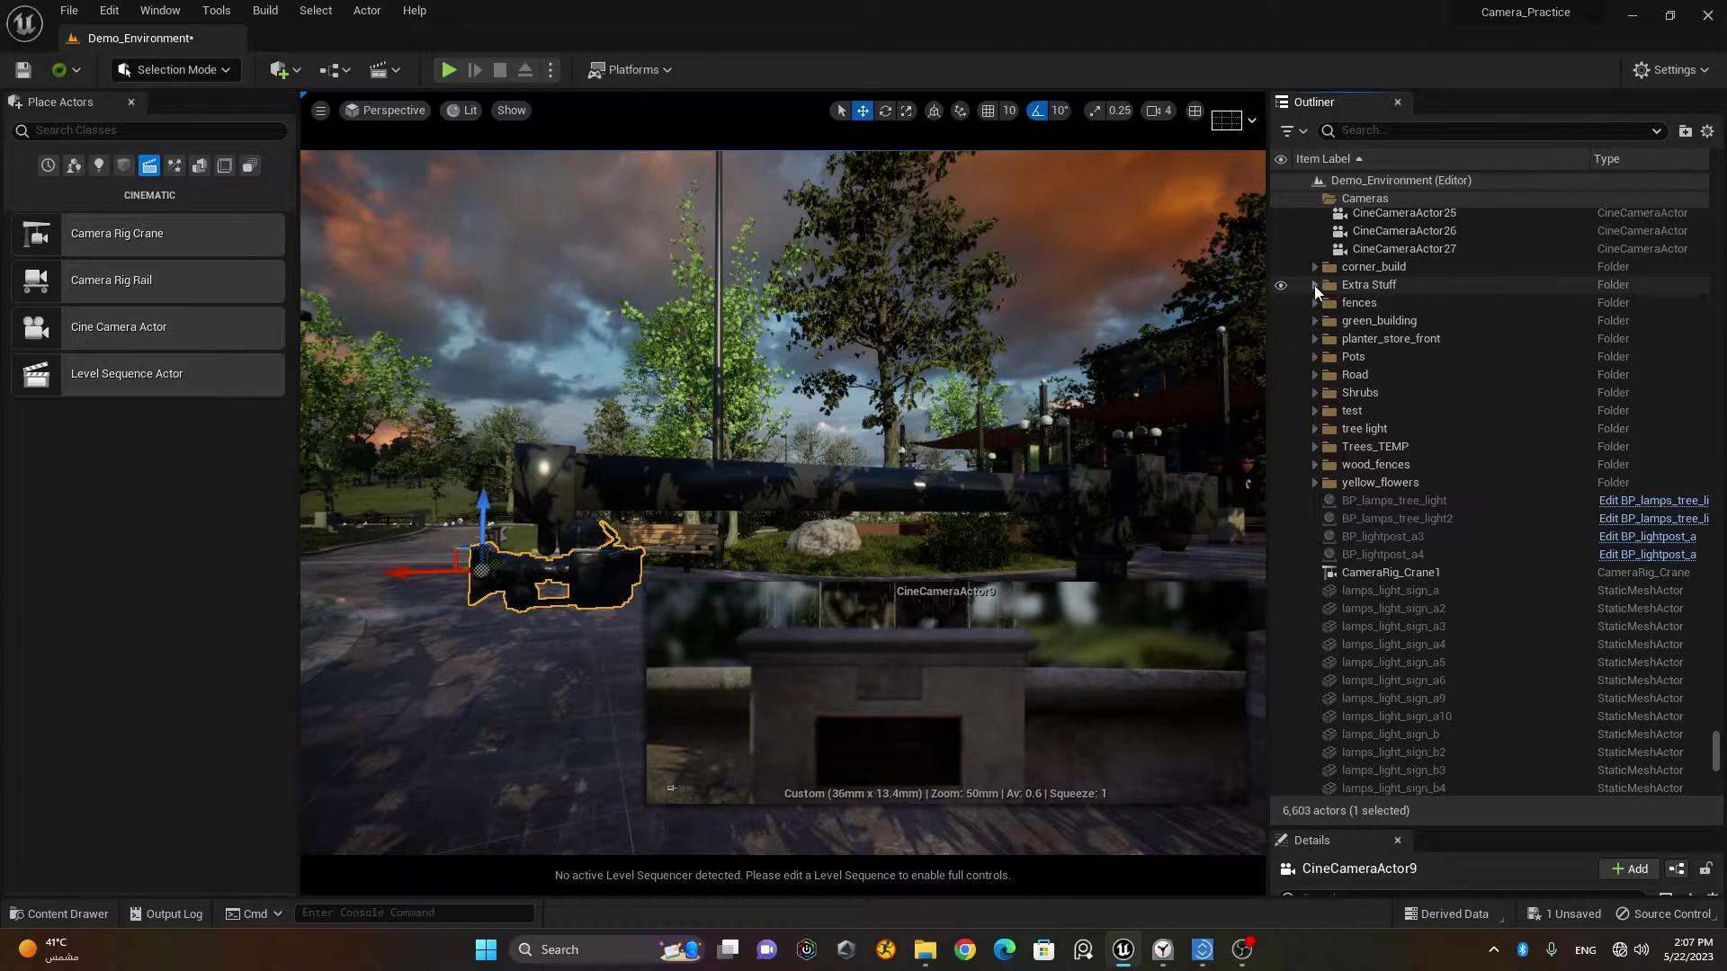
{"action": "left_click", "coordinate": [1438, 572]}
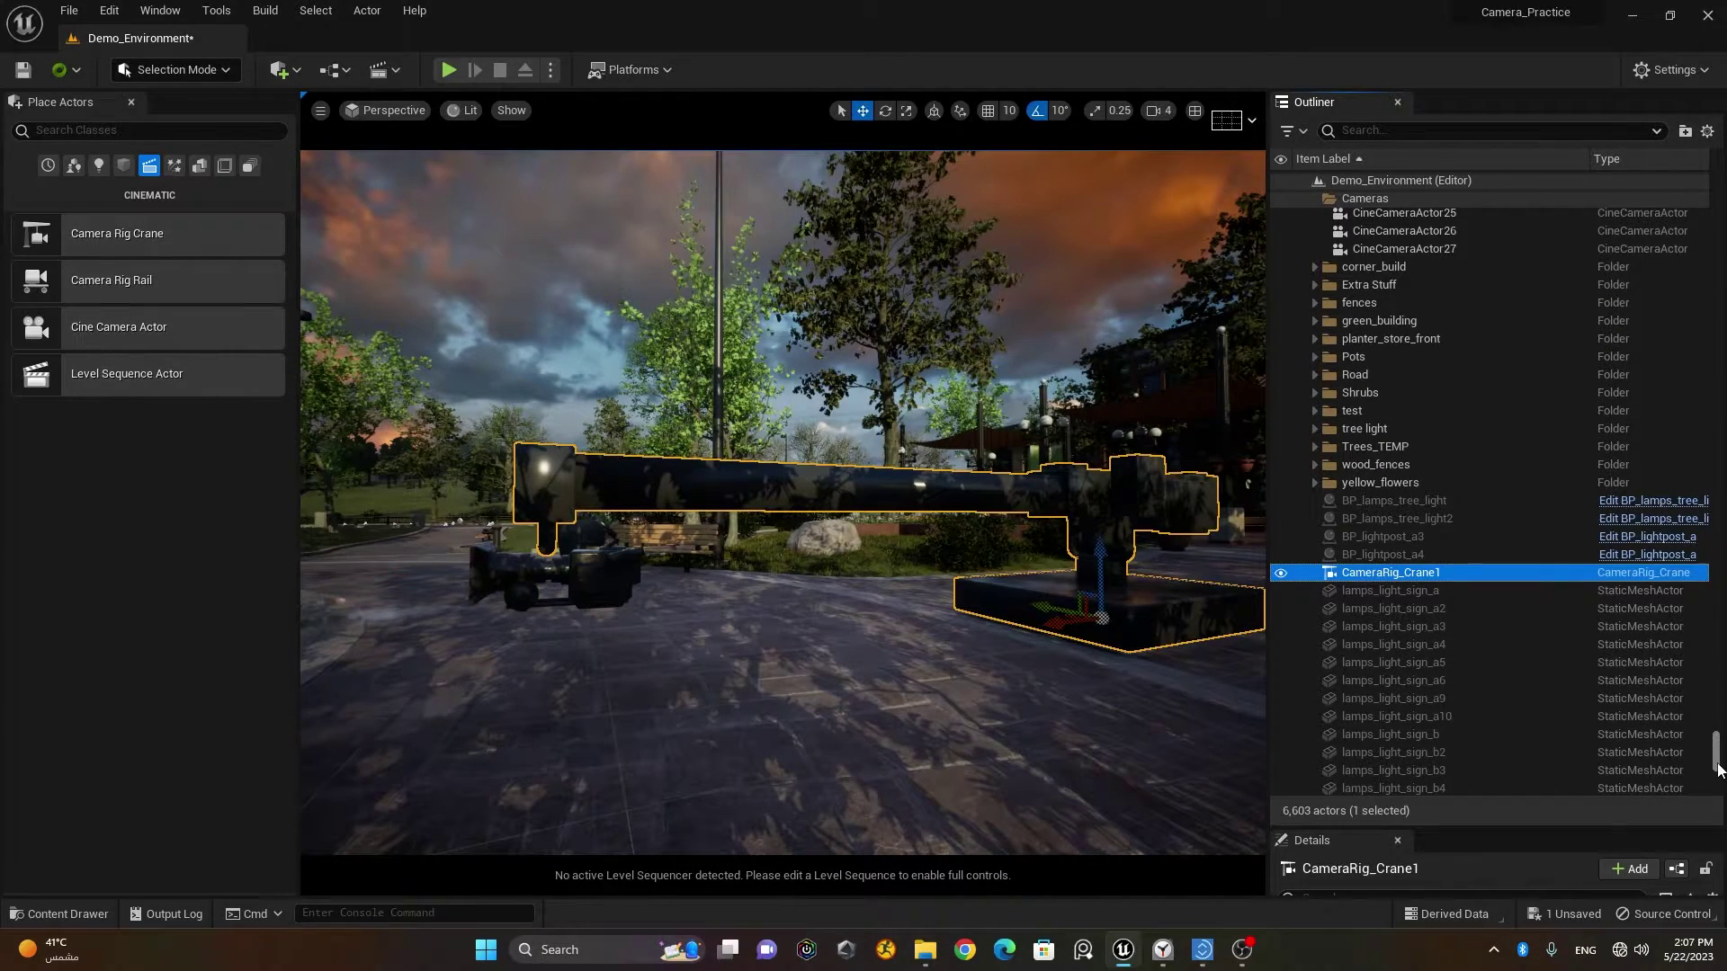
{"action": "left_click_drag", "start_coordinate": [1717, 769], "coordinate": [1700, 208]}
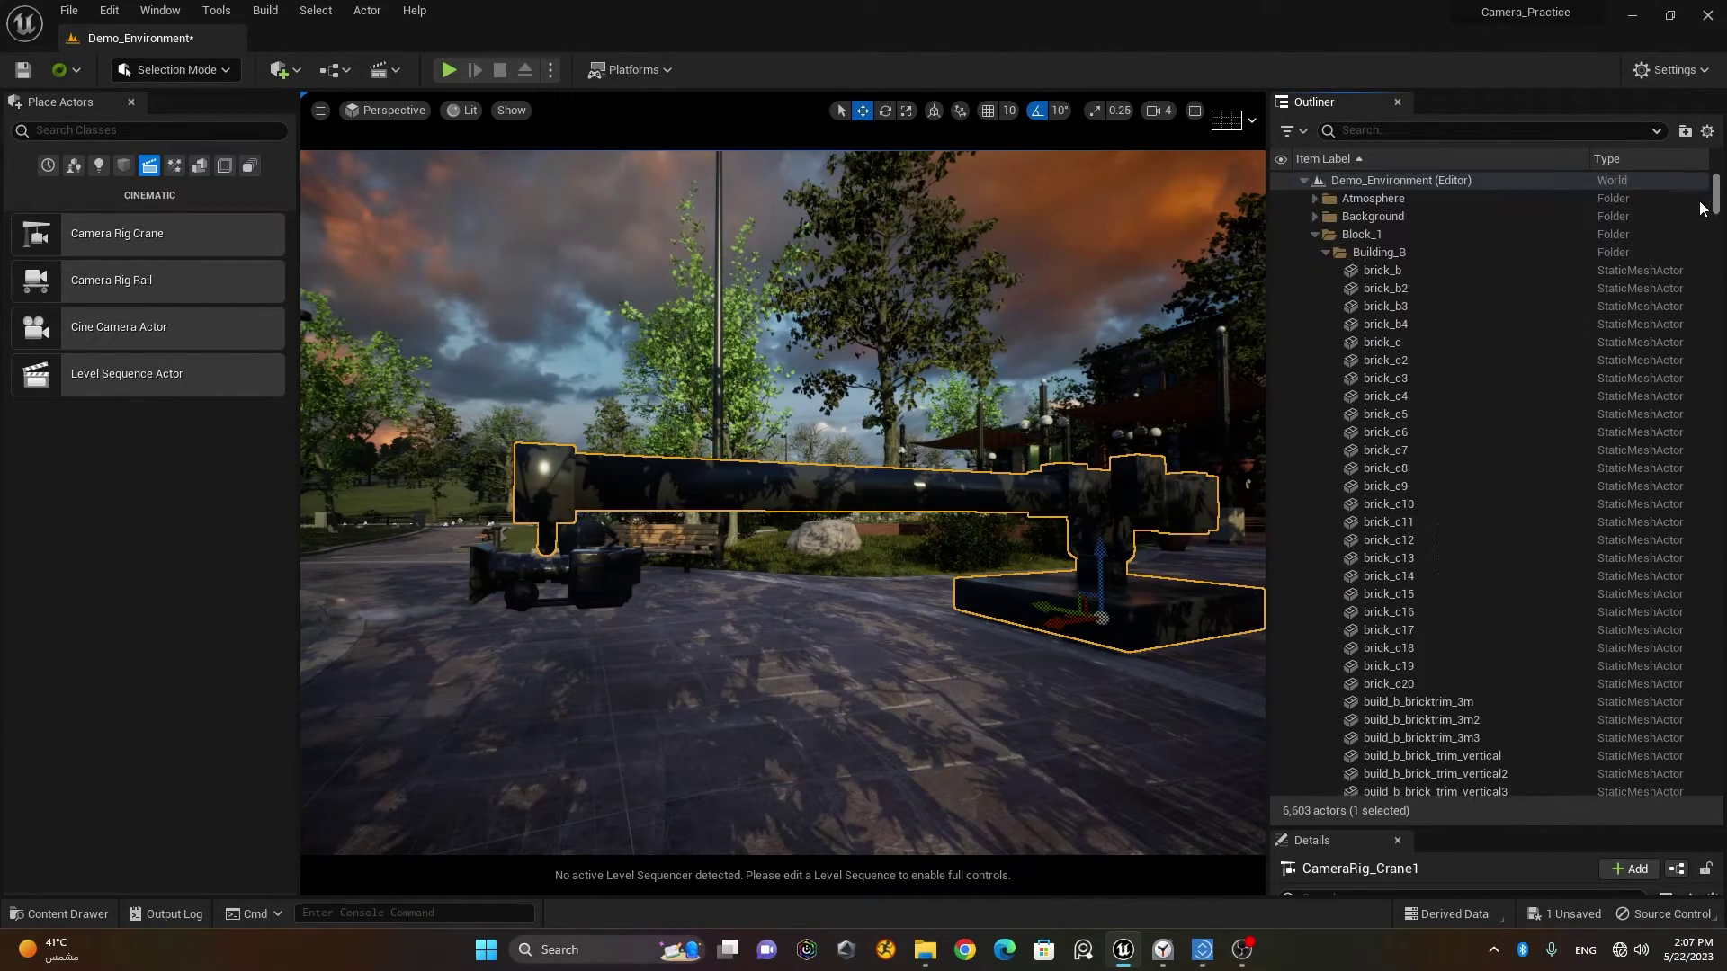
{"action": "left_click", "coordinate": [1314, 234]}
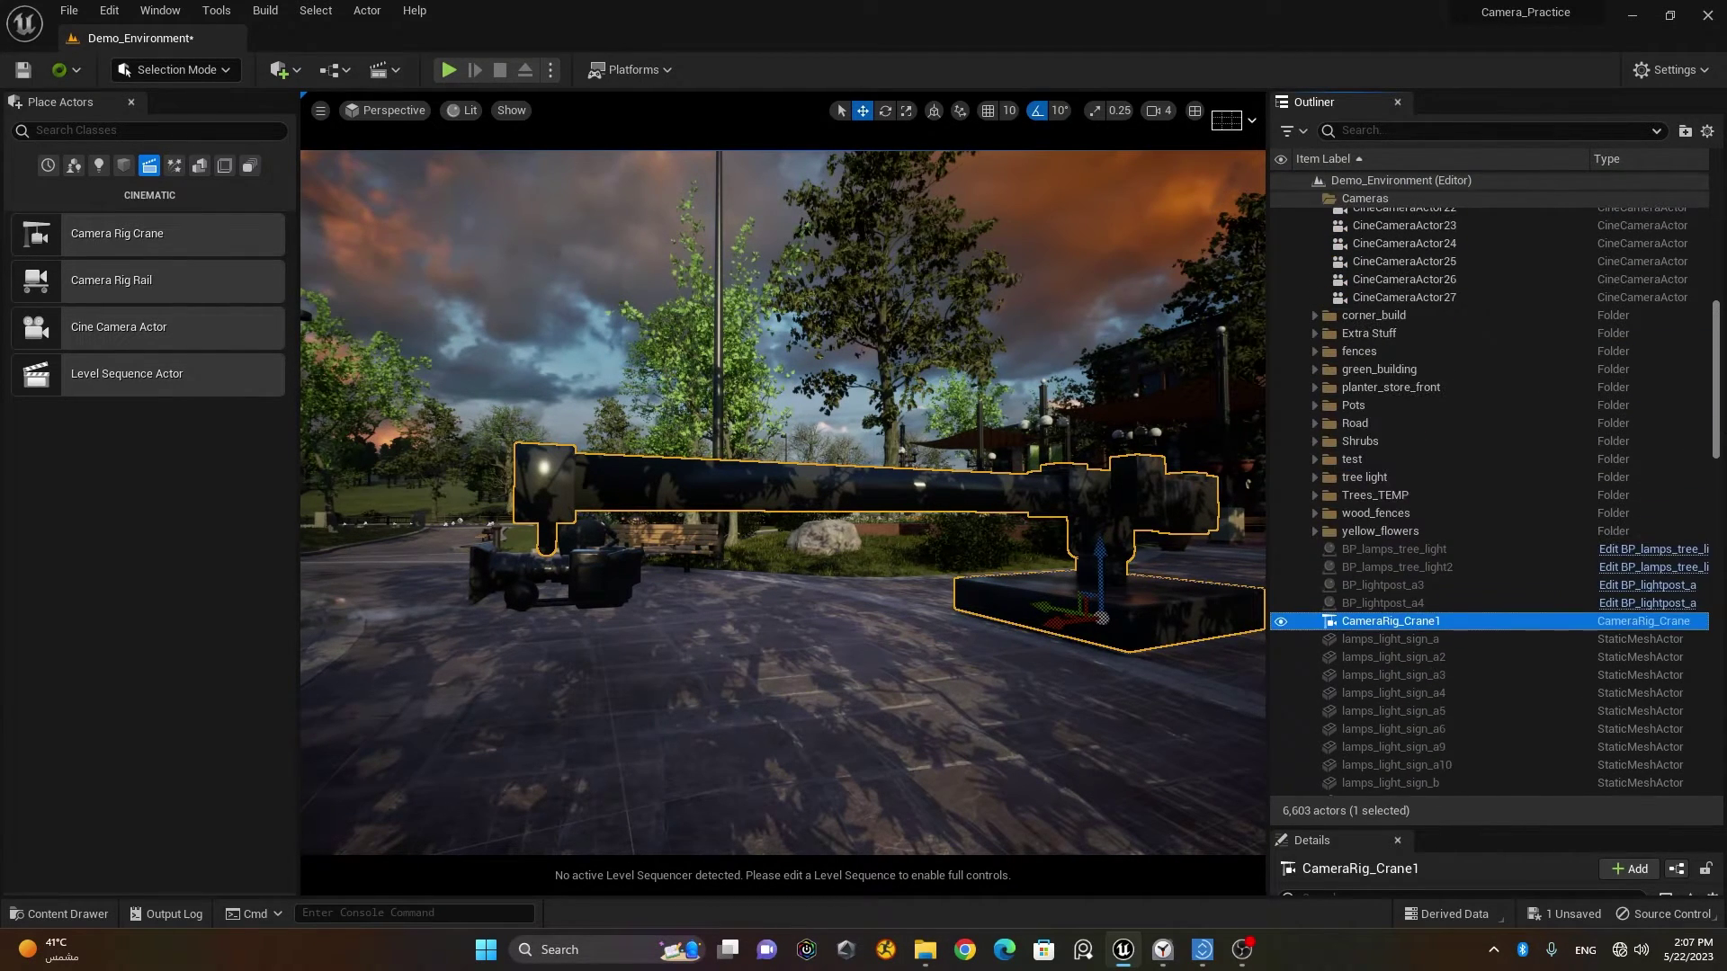
{"action": "scroll", "coordinate": [1448, 677], "scroll_direction": "up", "scroll_amount": 2}
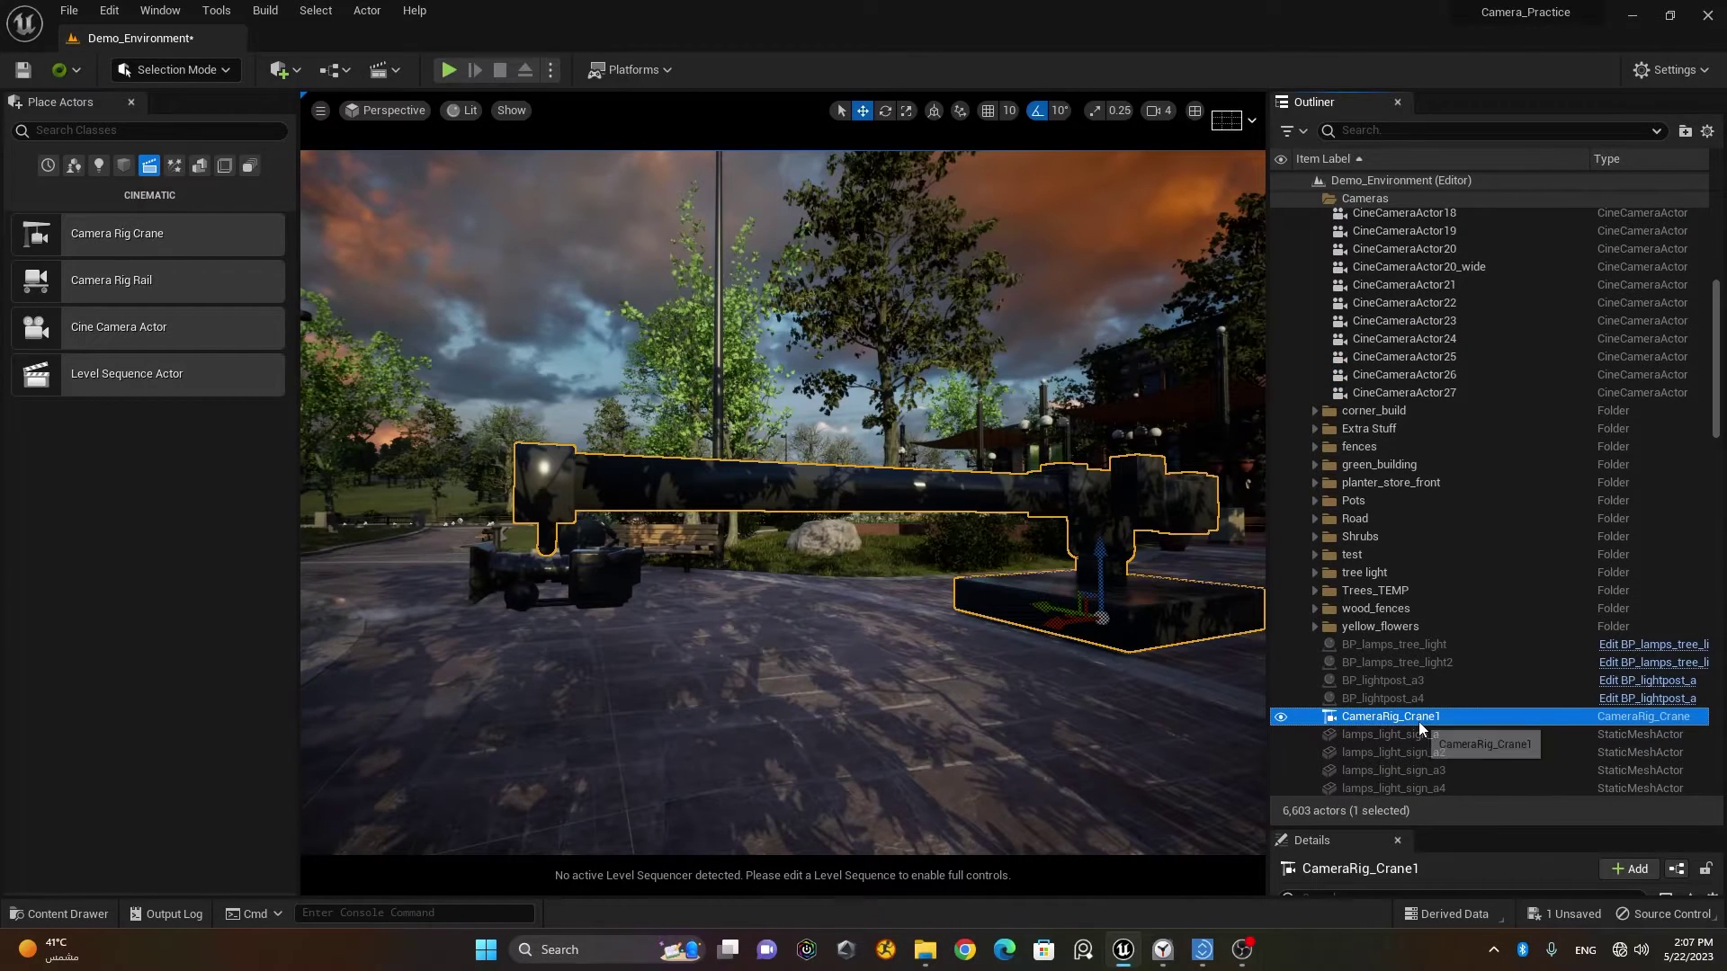
{"action": "left_click_drag", "start_coordinate": [1417, 721], "coordinate": [1369, 248]}
{"action": "scroll", "coordinate": [1498, 386], "scroll_direction": "up", "scroll_amount": 3}
{"action": "scroll", "coordinate": [1497, 382], "scroll_direction": "up", "scroll_amount": 5}
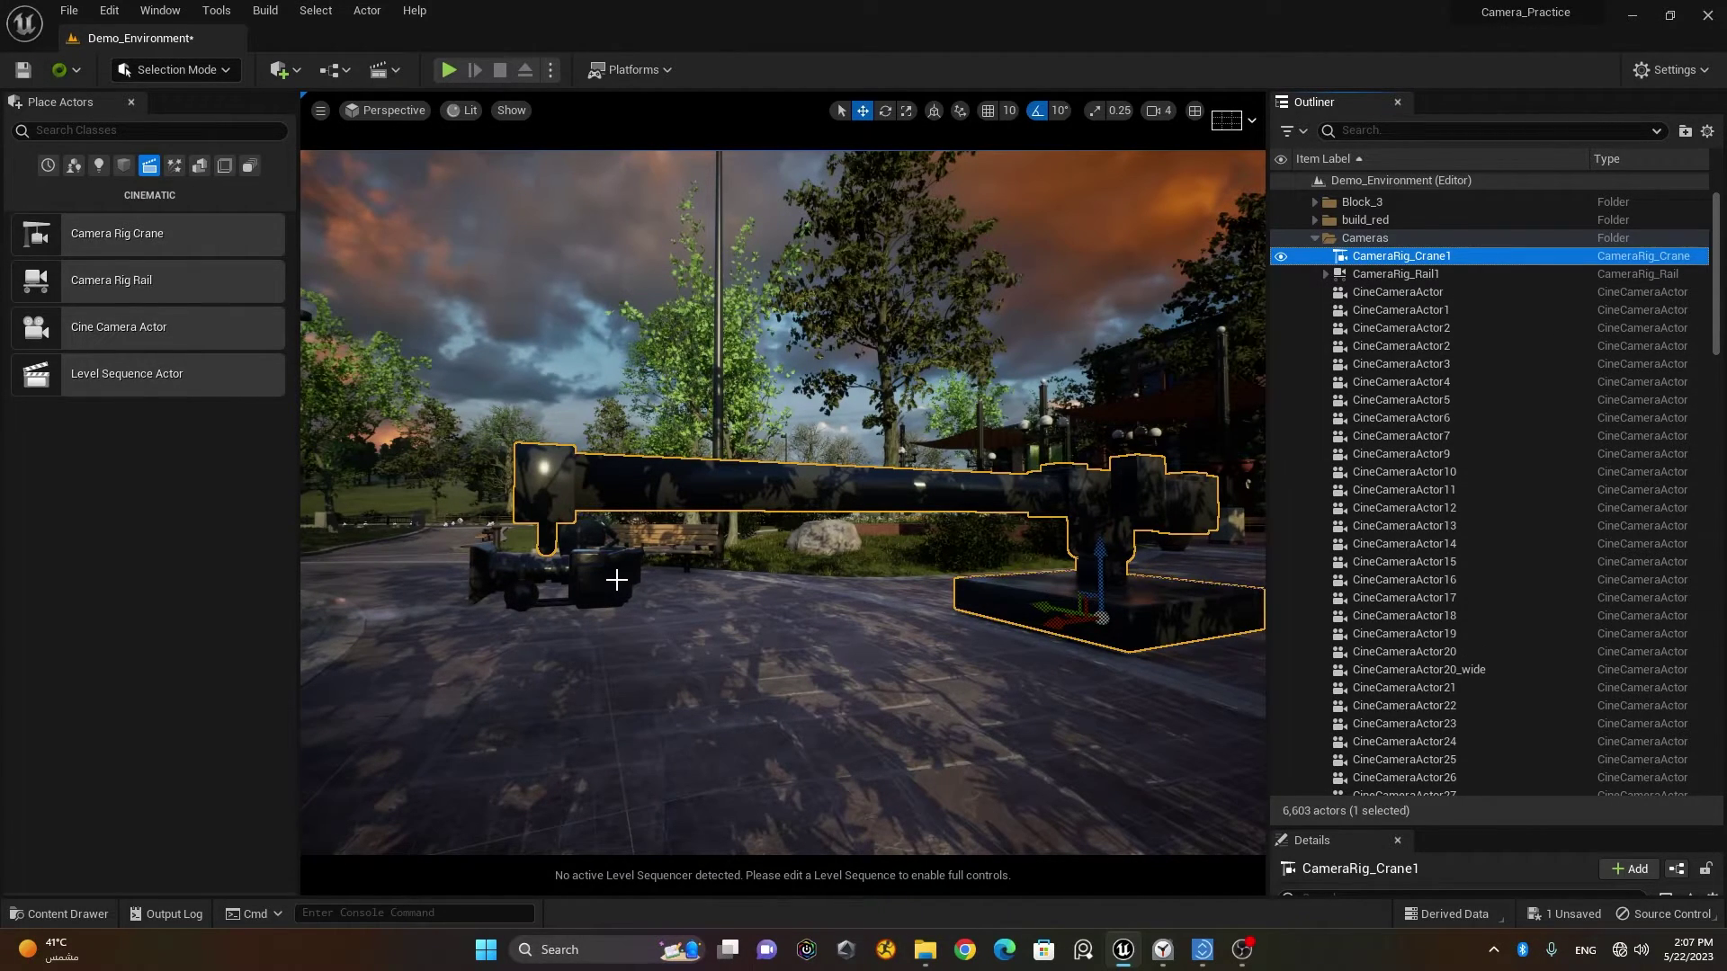
Step: Attach CineCameraActor9 to CameraRig_Crane1 and expand Details to show Crane Controls
{"action": "left_click", "coordinate": [615, 578]}
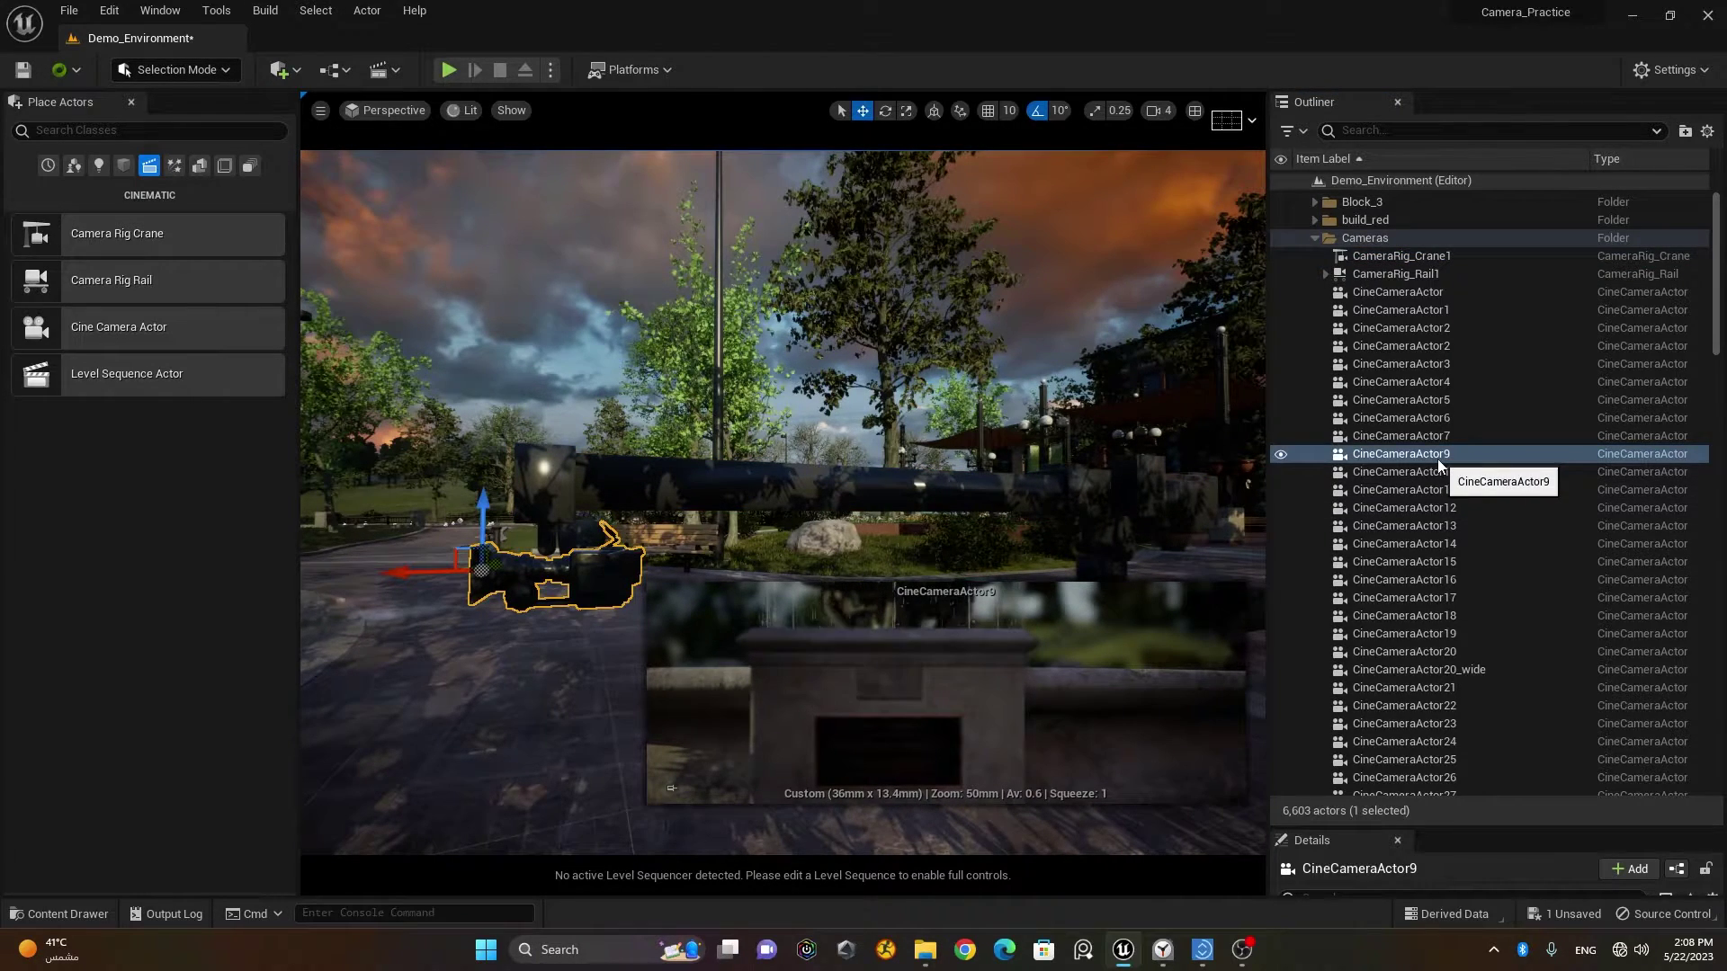
{"action": "left_click_drag", "start_coordinate": [1438, 457], "coordinate": [1424, 260]}
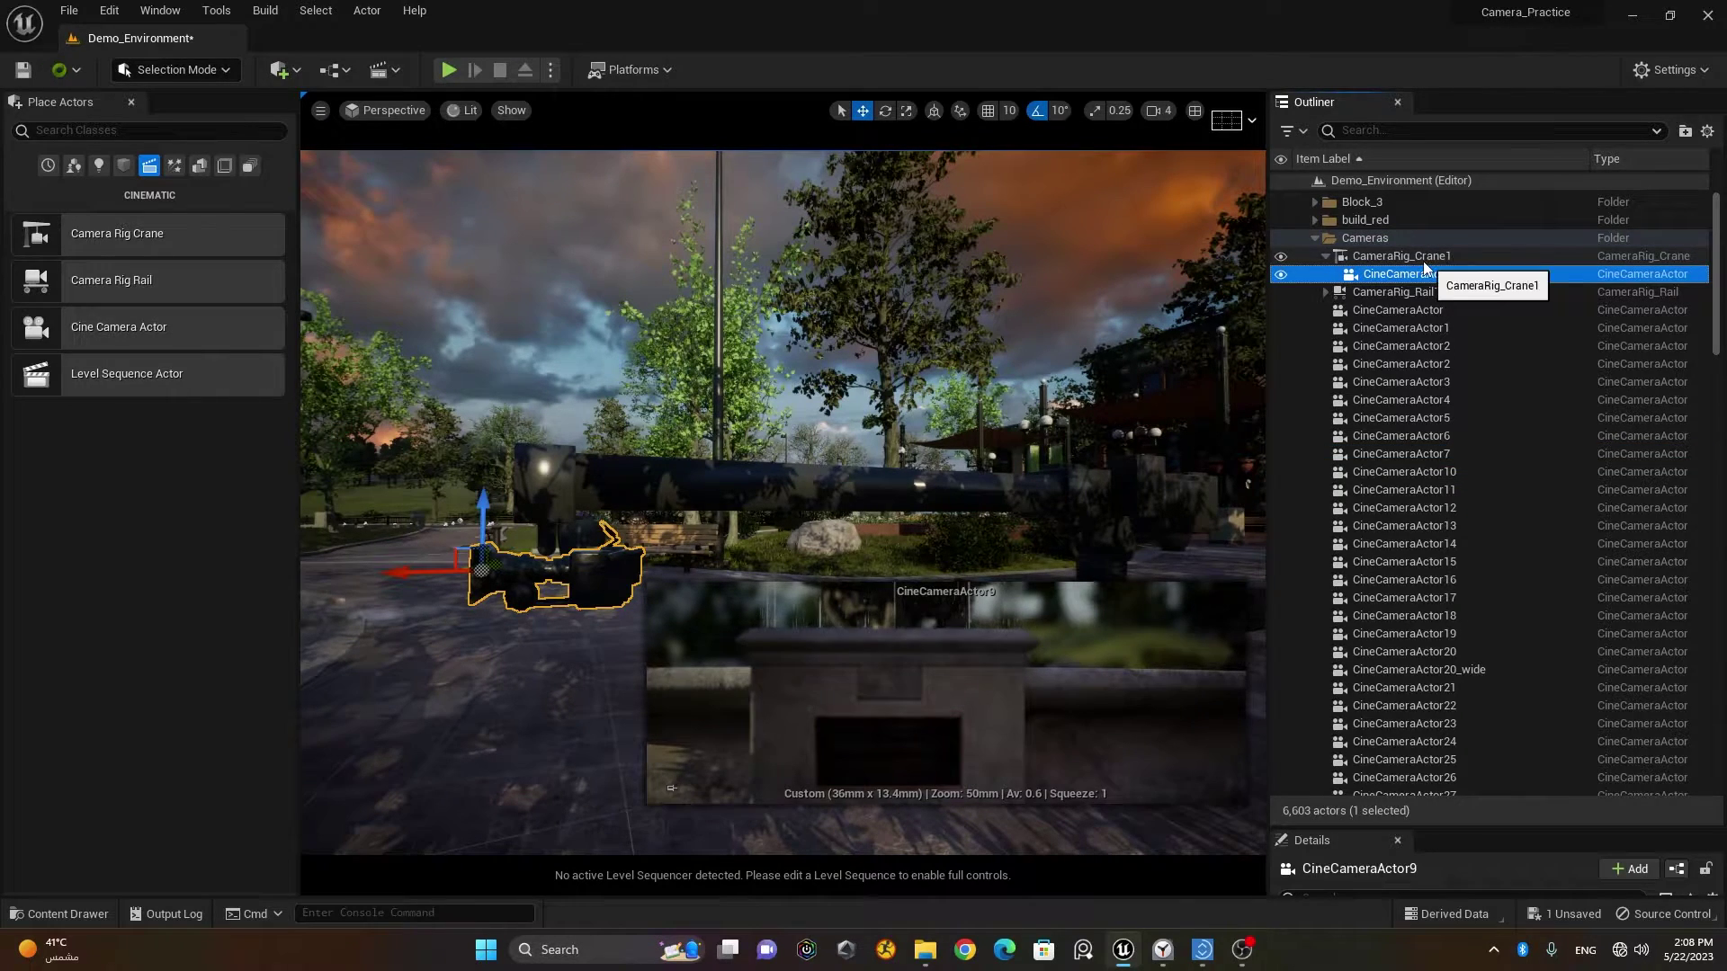
{"action": "left_click", "coordinate": [1423, 258]}
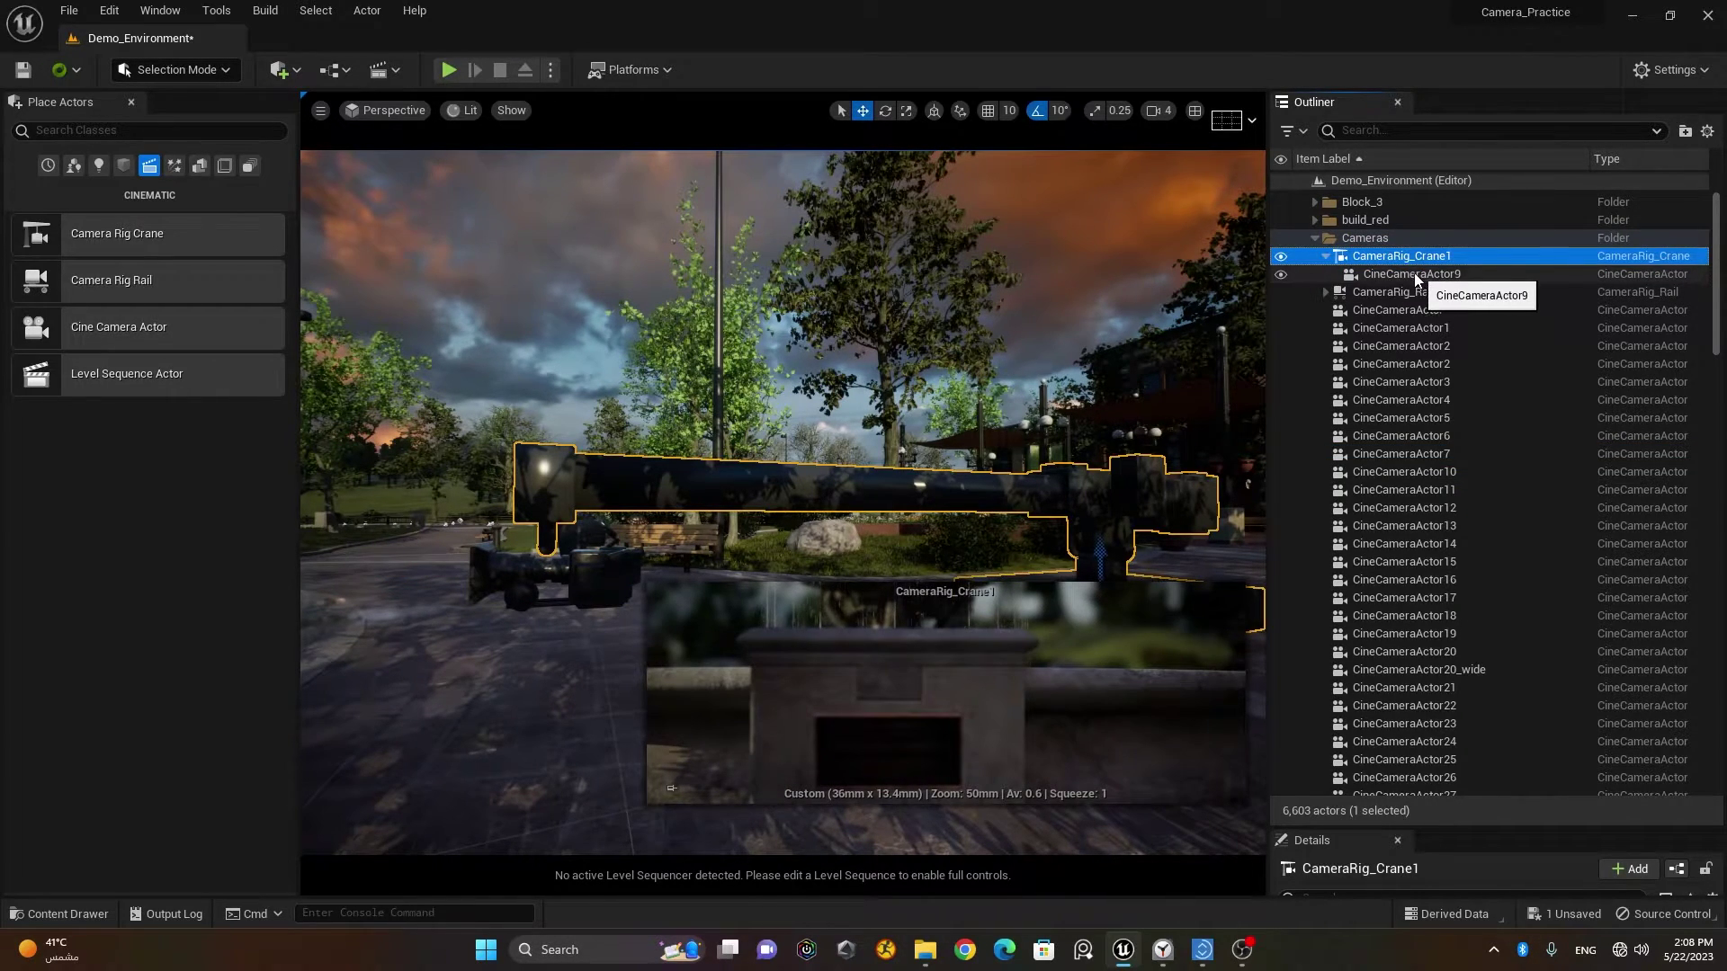
{"action": "left_click", "coordinate": [1415, 275]}
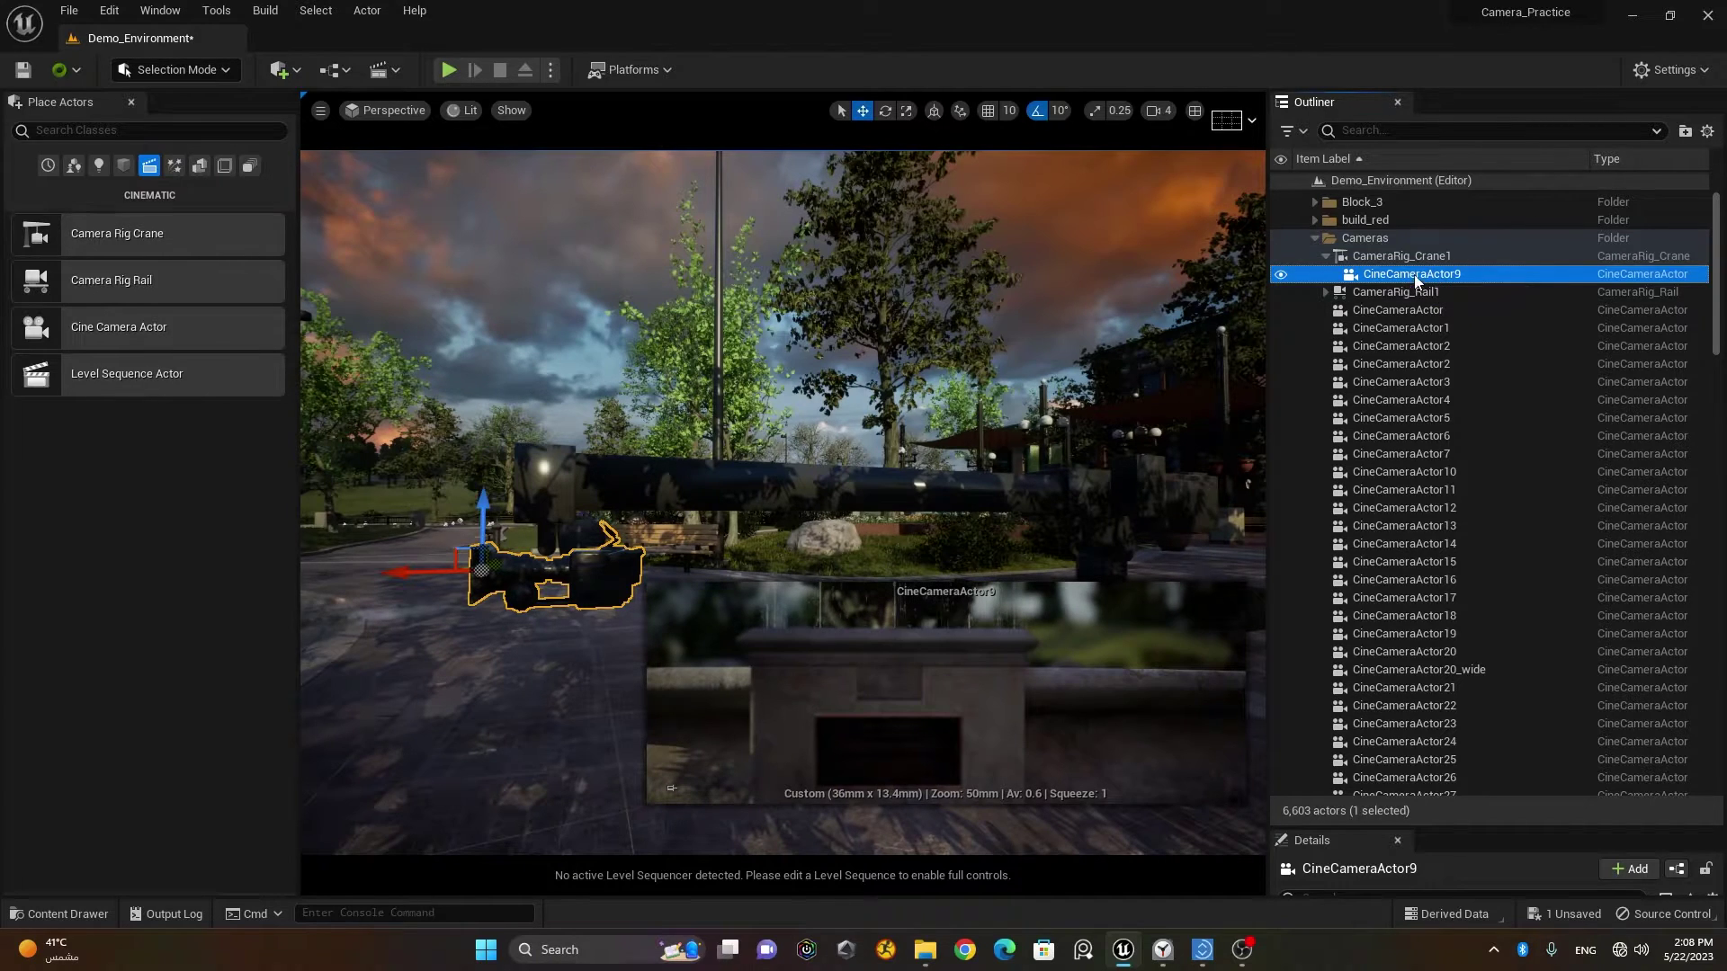
{"action": "left_click", "coordinate": [1419, 258]}
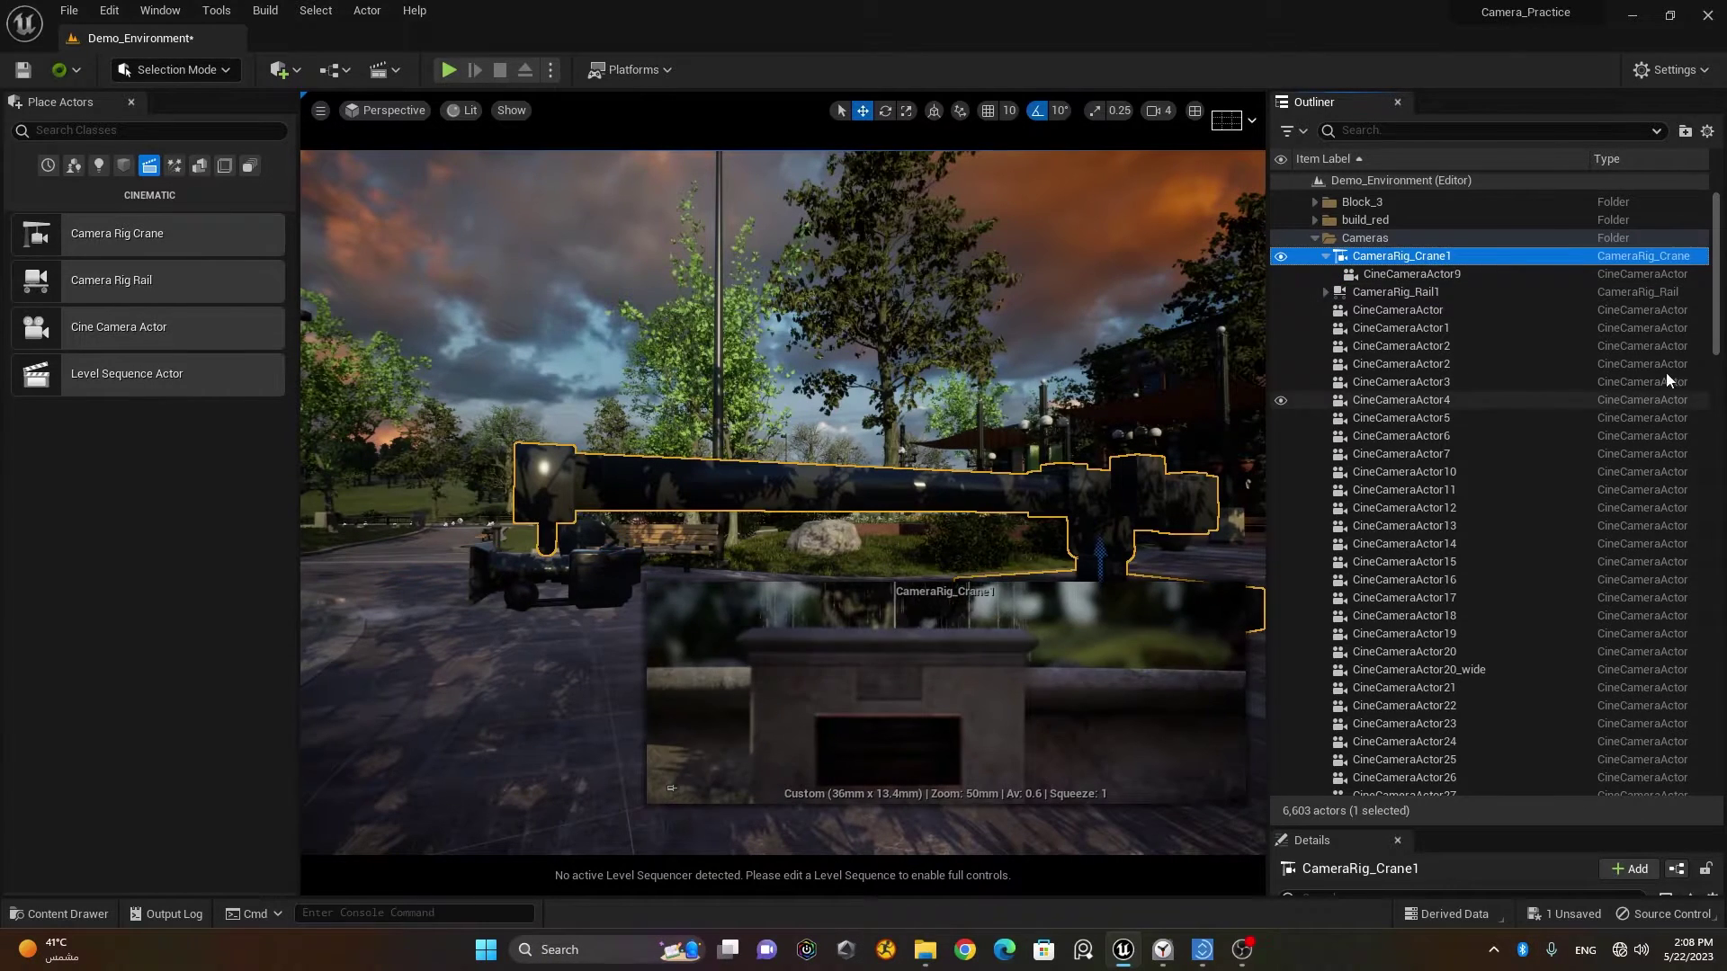
{"action": "scroll", "coordinate": [1718, 326], "scroll_direction": "down", "scroll_amount": 3}
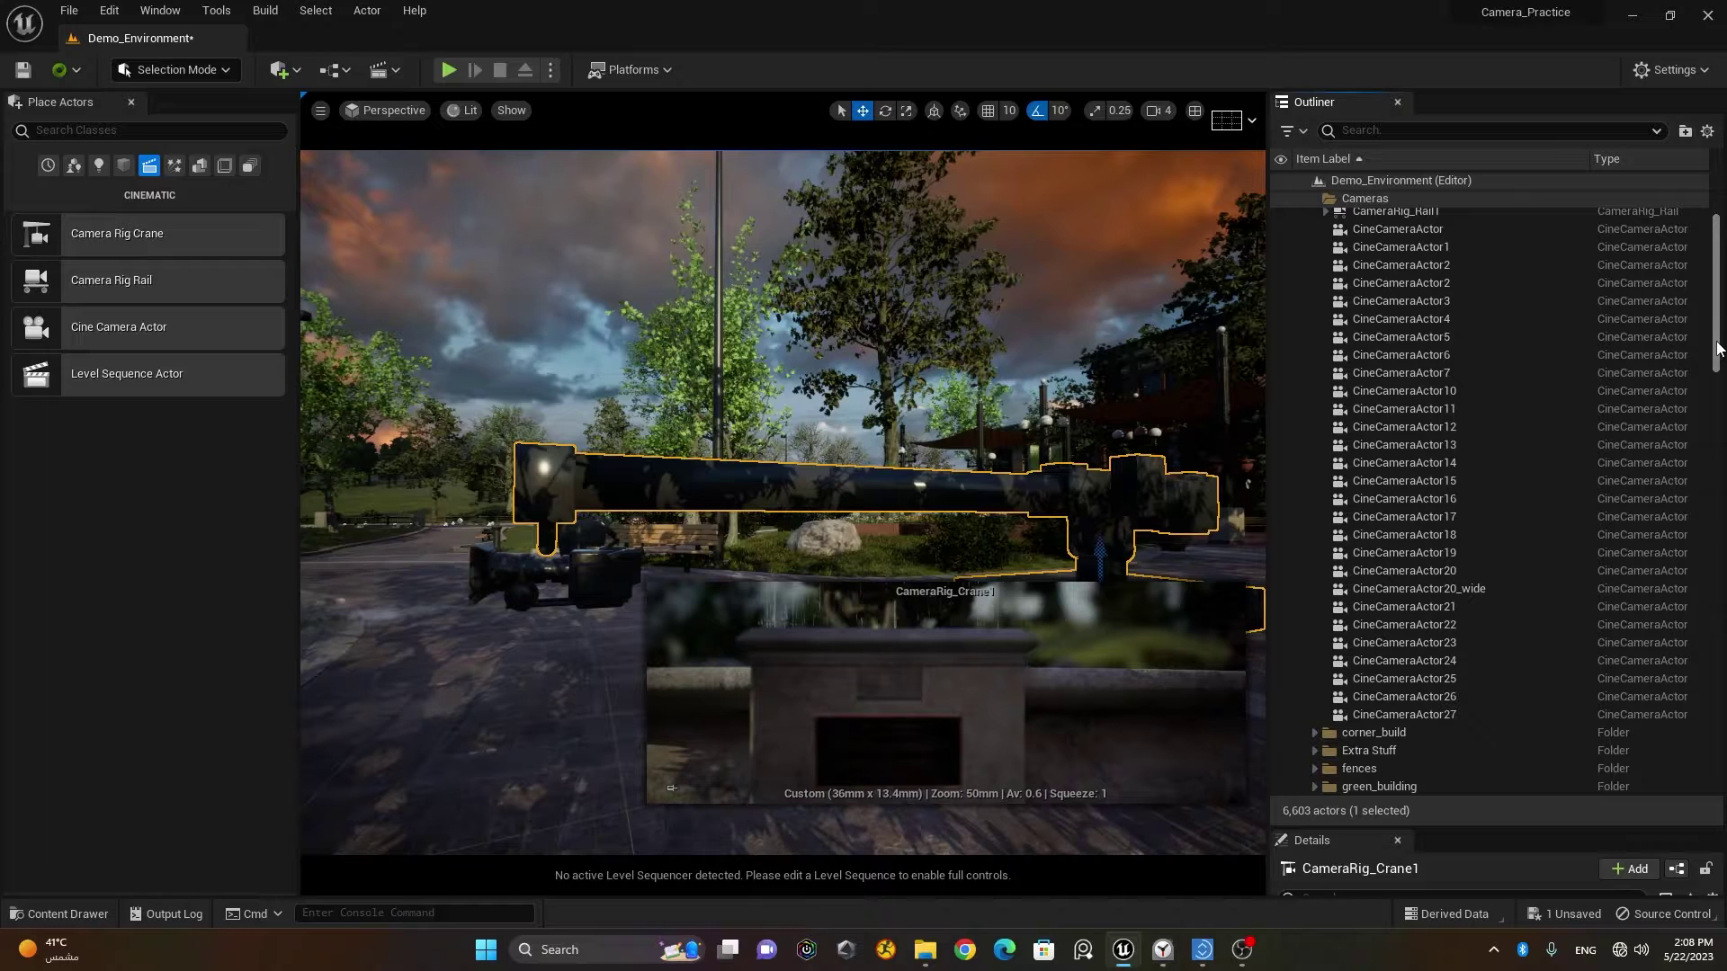
{"action": "left_click_drag", "start_coordinate": [1474, 829], "coordinate": [1473, 310]}
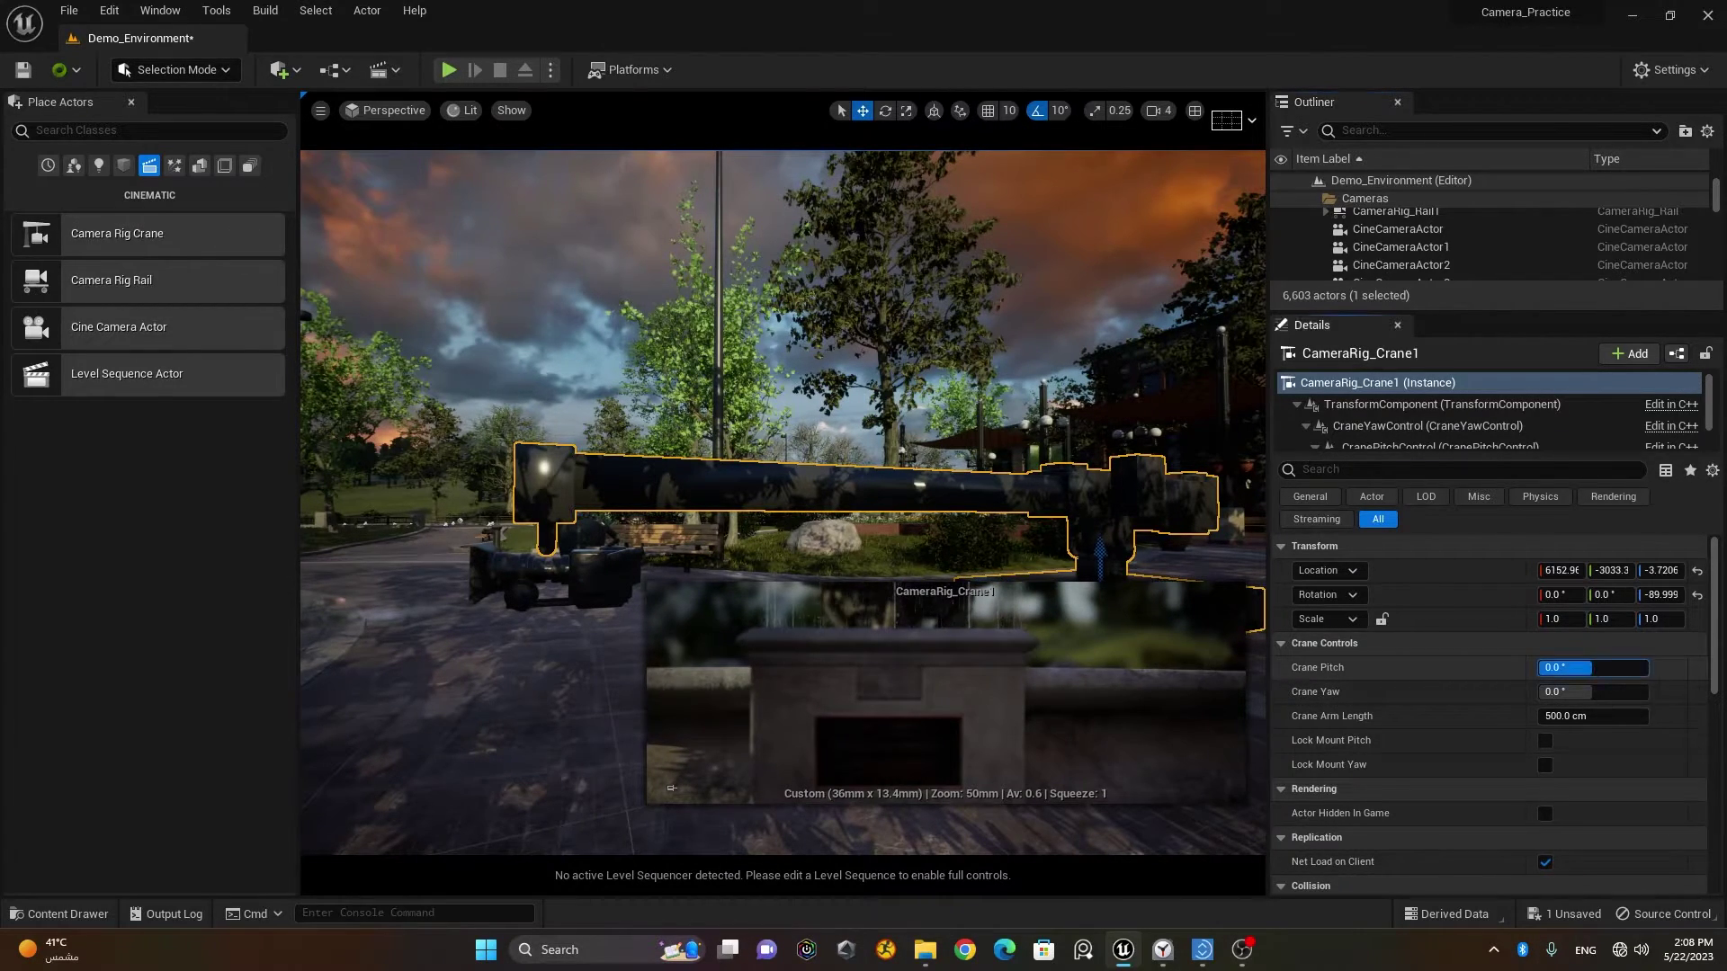
Step: Test Crane Pitch, reset Crane Pitch and Crane Yaw to 0°, and shorten the Crane Arm Length
{"action": "left_click_drag", "start_coordinate": [1565, 668], "coordinate": [1271, 692]}
{"action": "left_click", "coordinate": [1697, 671]}
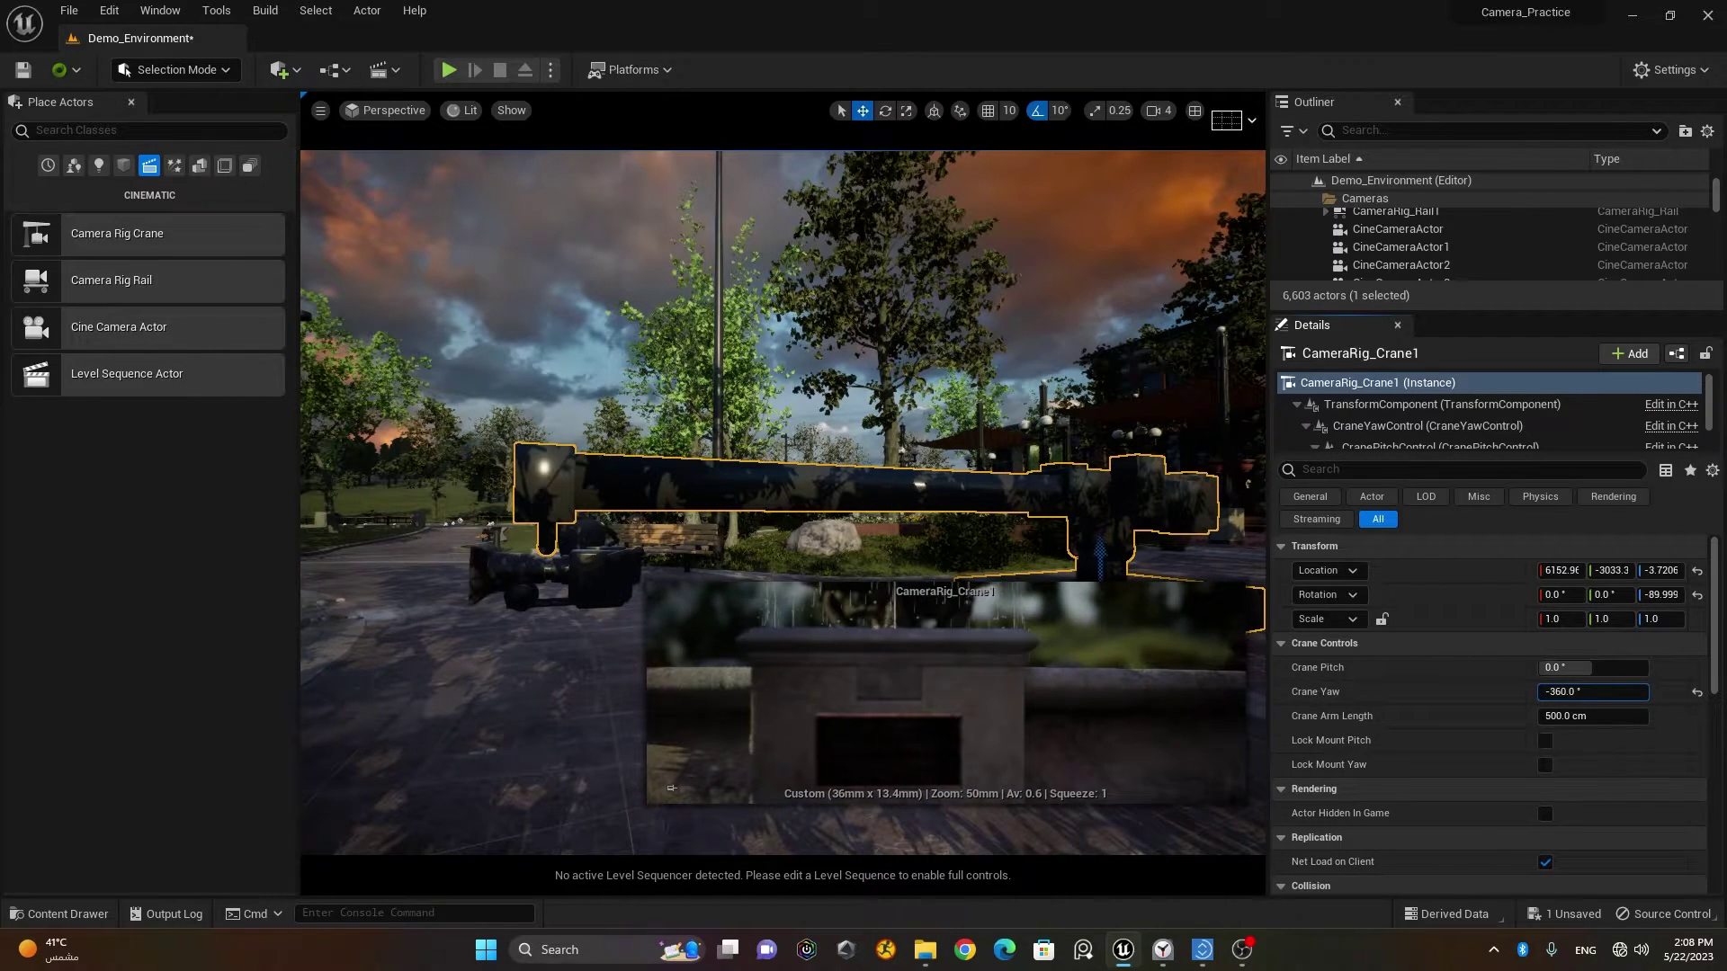
{"action": "left_click", "coordinate": [1697, 692]}
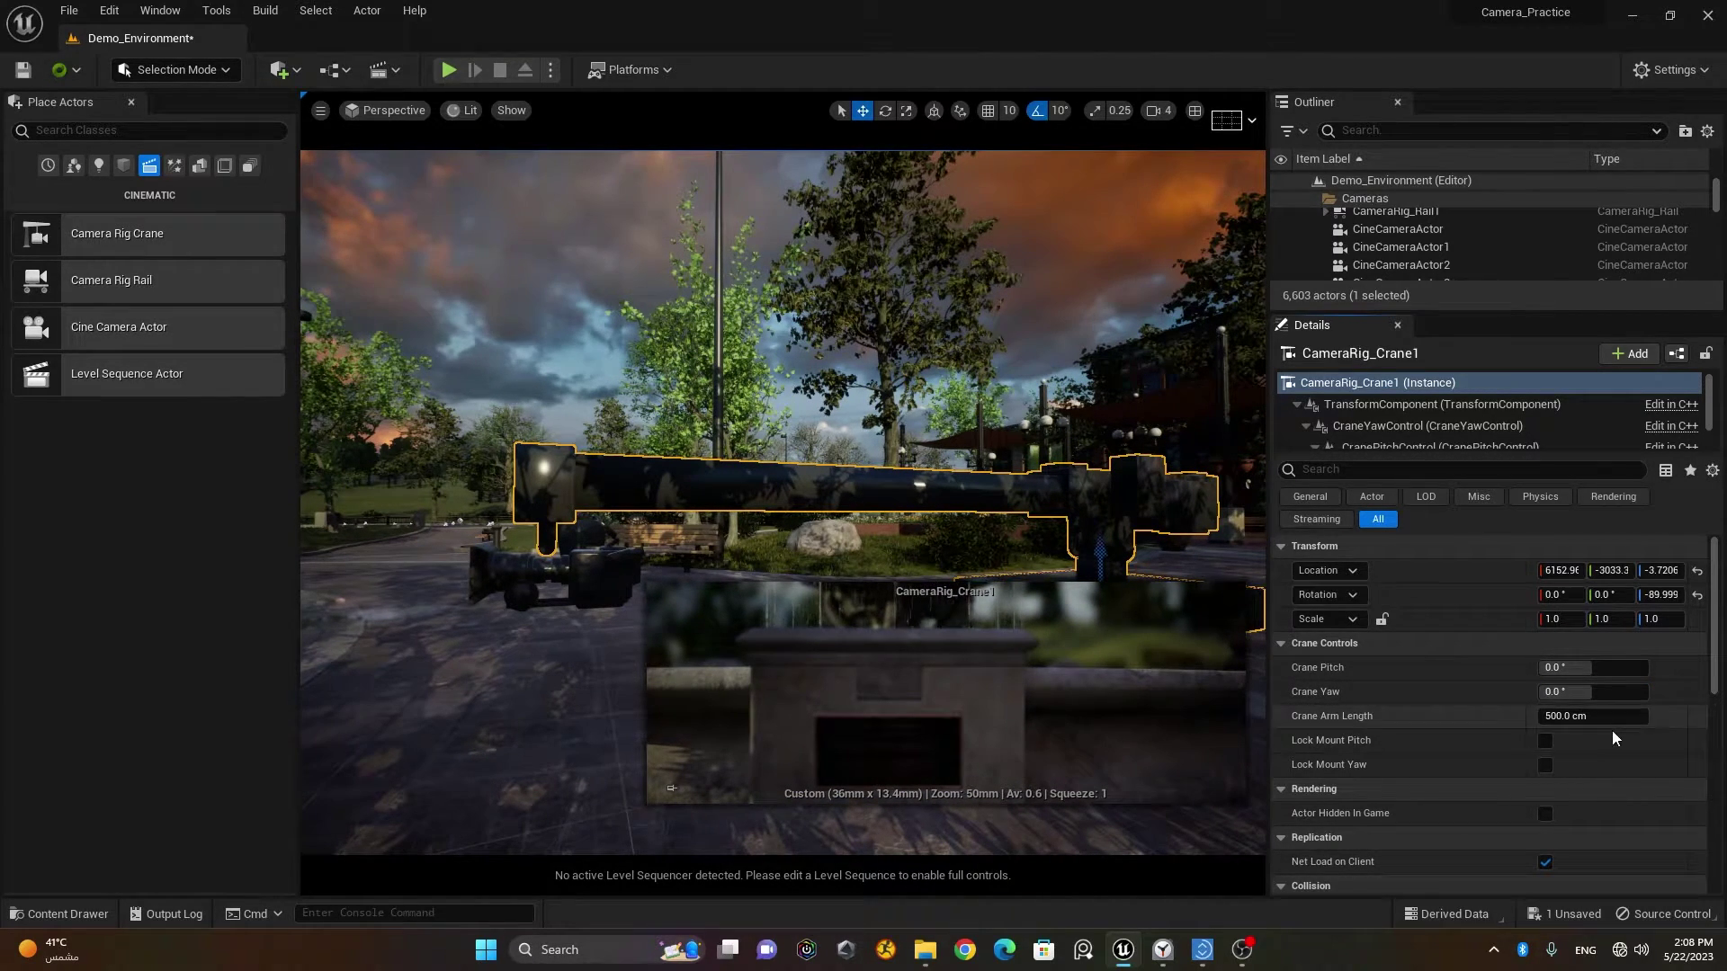
{"action": "left_click_drag", "start_coordinate": [1574, 716], "coordinate": [1521, 716]}
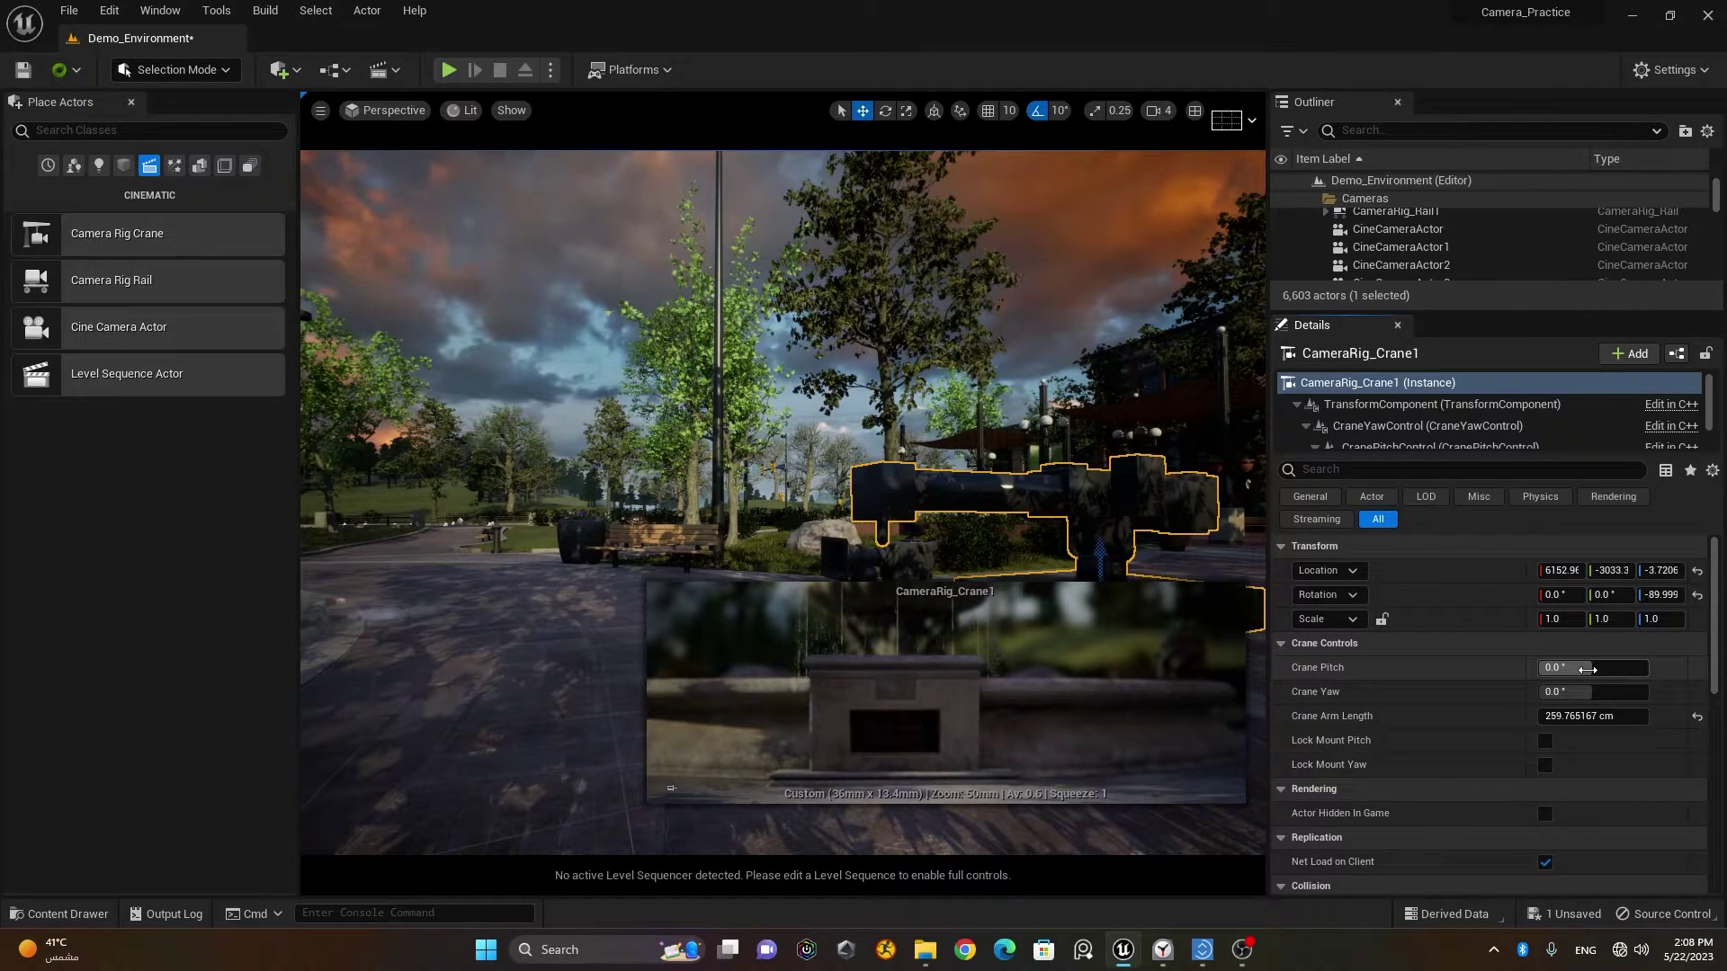
Step: Restore Crane Arm Length to 500 cm and raise Crane Pitch to about 40.32° to frame the statue
{"action": "left_click_drag", "start_coordinate": [1583, 667], "coordinate": [1601, 668]}
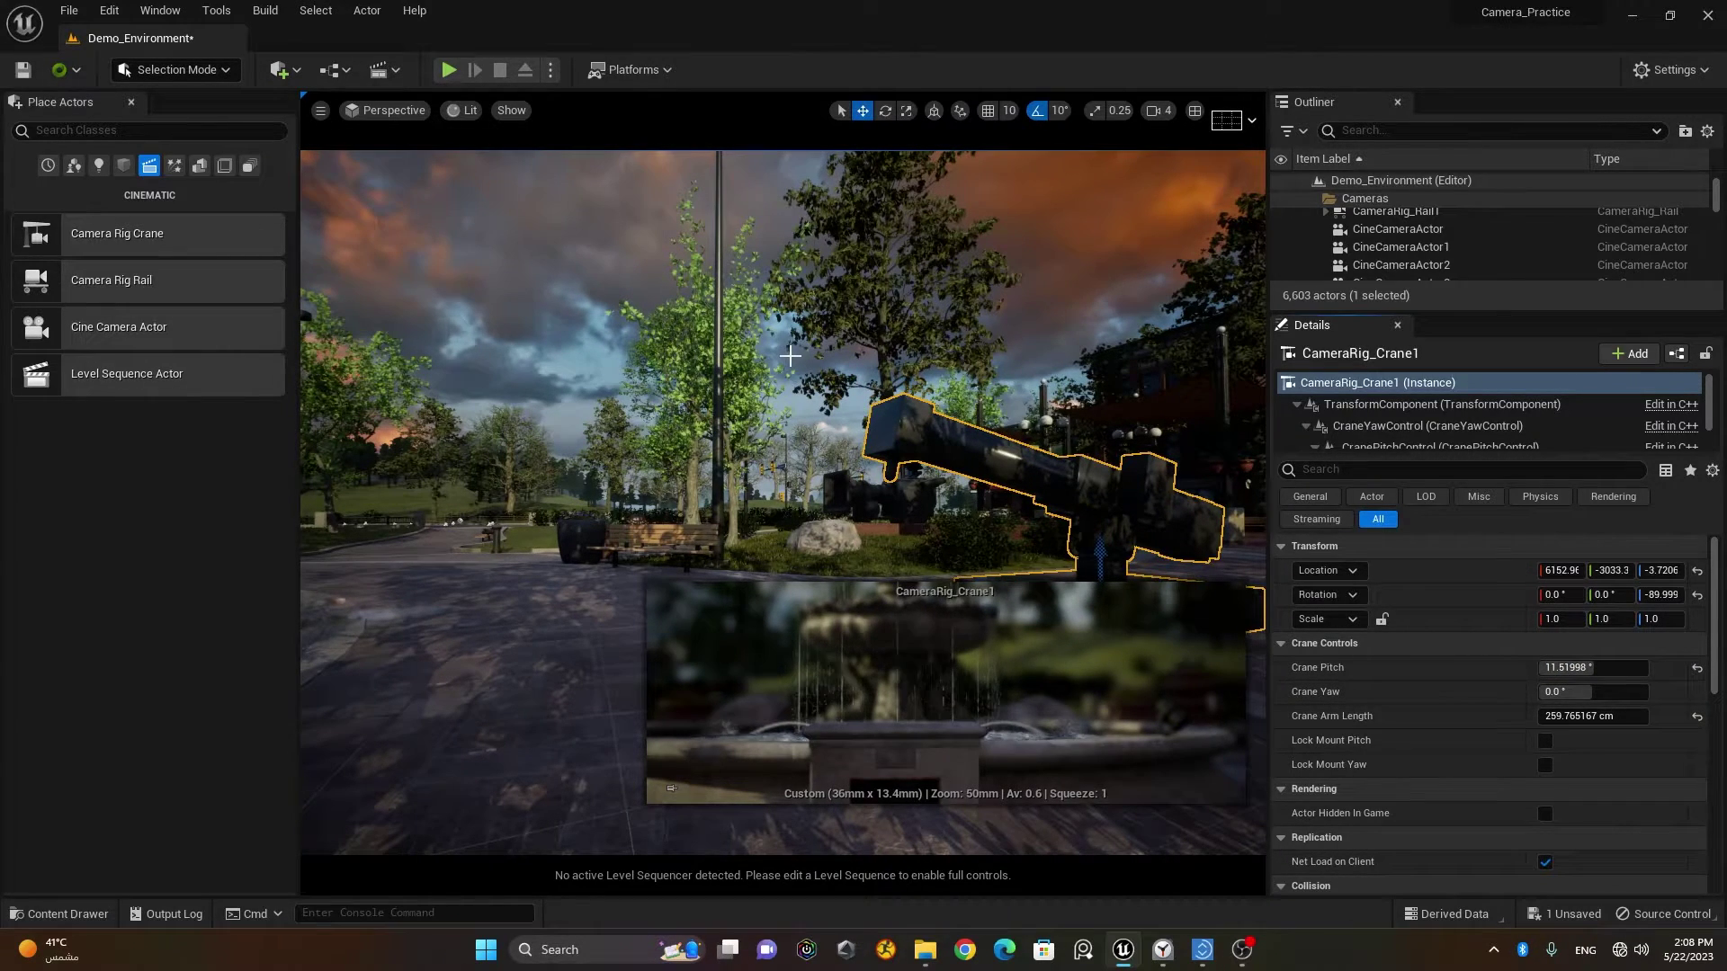
{"action": "right_click_drag", "start_coordinate": [782, 405], "coordinate": [863, 409]}
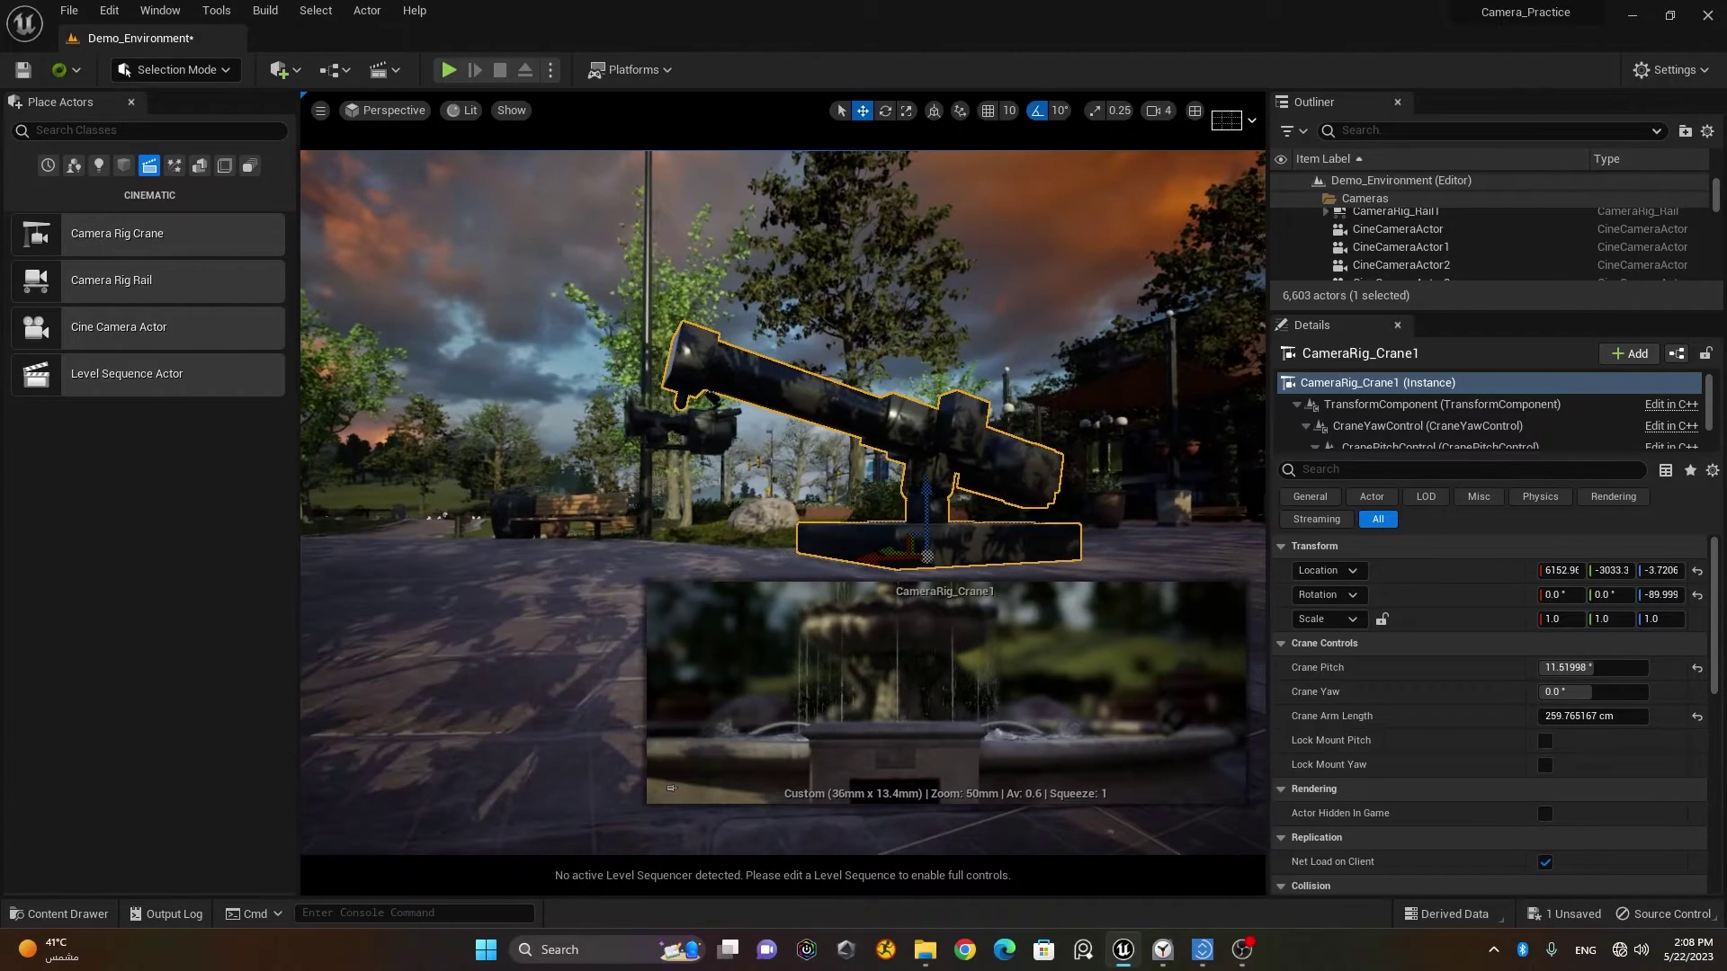
{"action": "right_click_drag", "start_coordinate": [980, 360], "coordinate": [939, 363]}
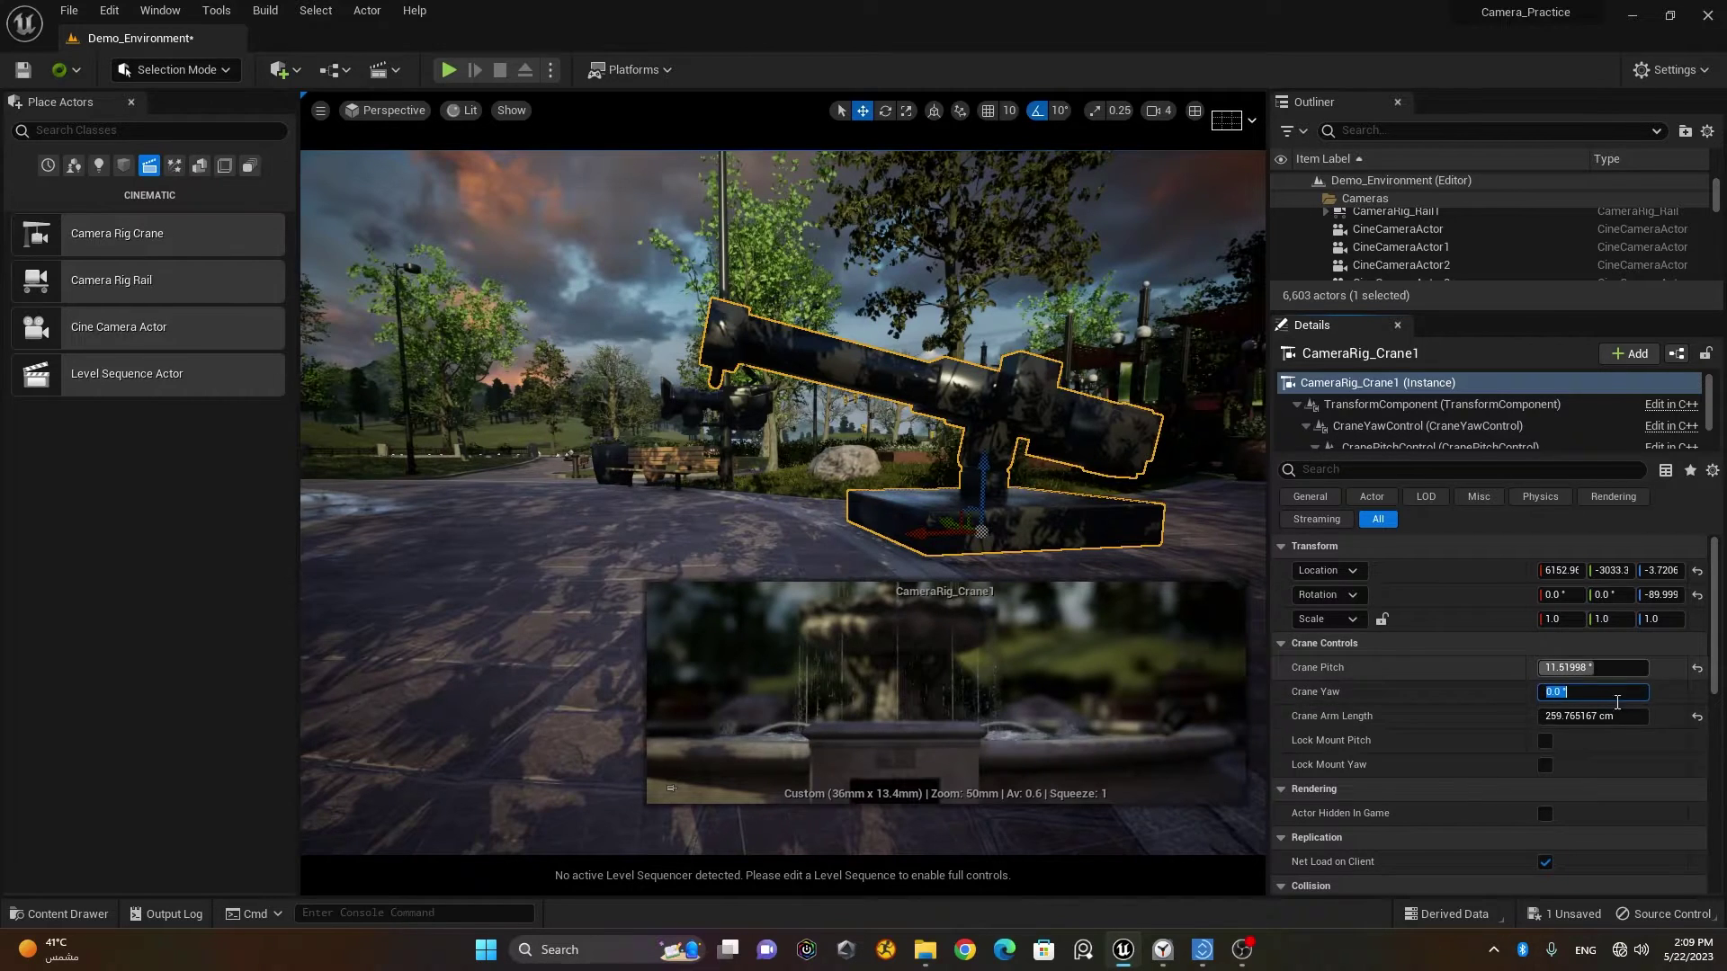
{"action": "left_click", "coordinate": [1632, 718]}
{"action": "left_click", "coordinate": [1697, 719]}
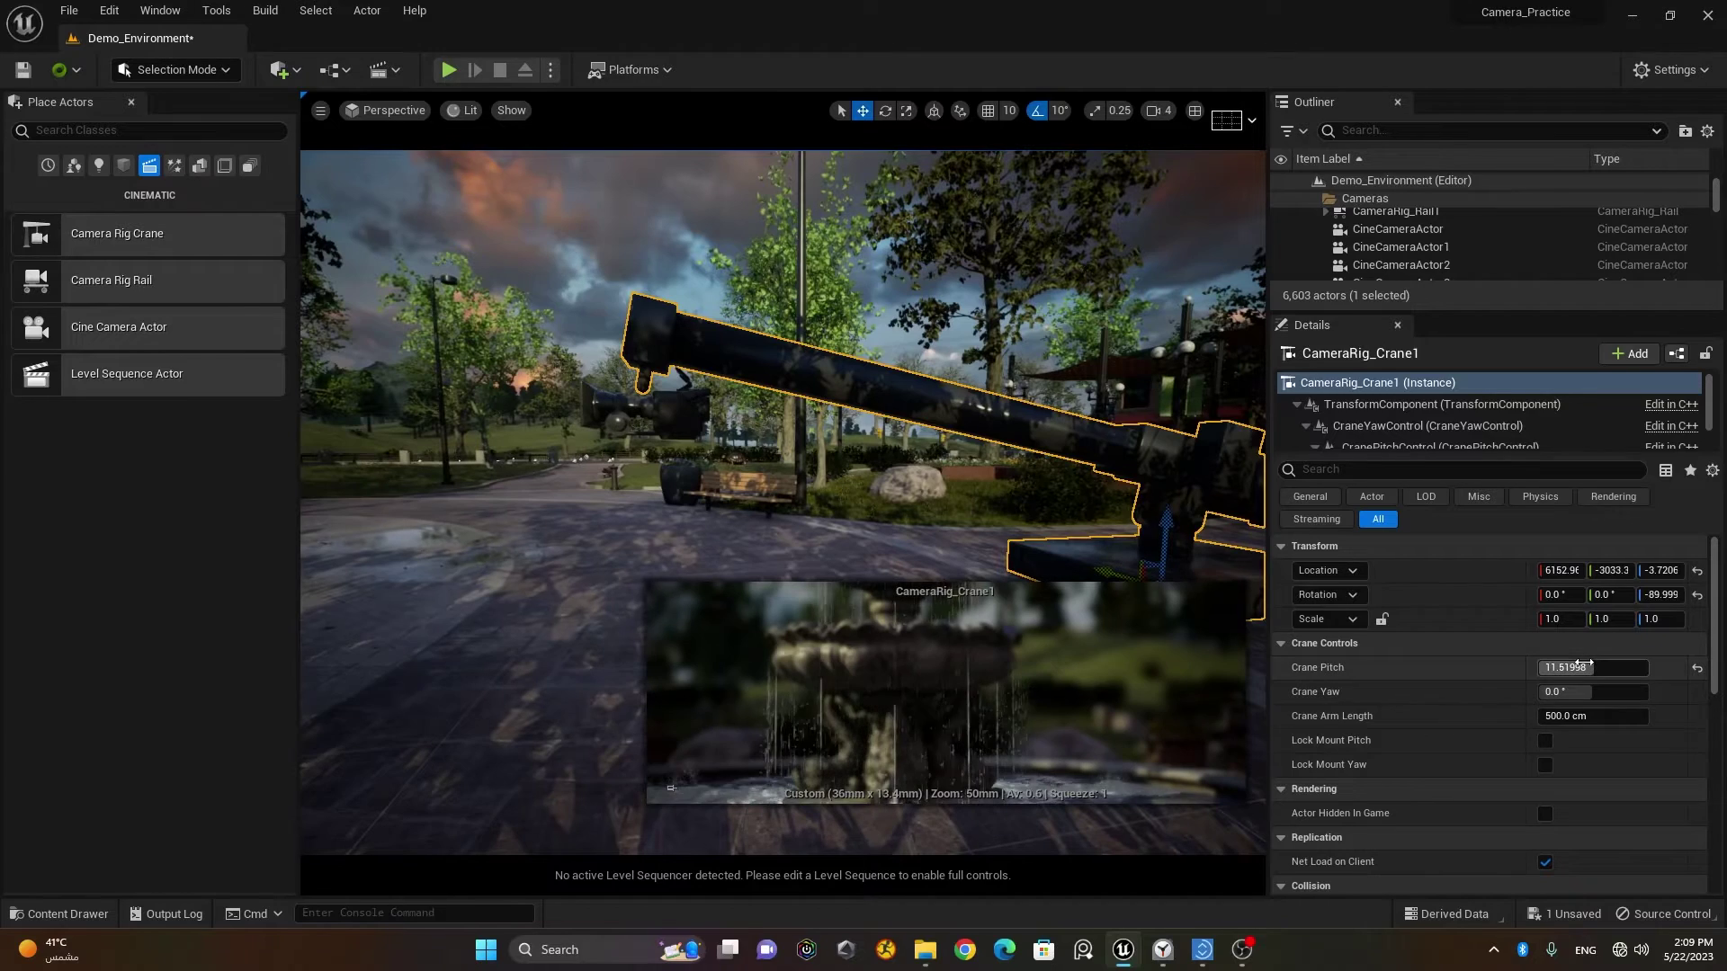
{"action": "mouse_move", "coordinate": [1592, 667]}
{"action": "left_mouse_down"}
{"action": "mouse_move", "coordinate": [1542, 668]}
{"action": "mouse_move", "coordinate": [1619, 667]}
{"action": "mouse_move", "coordinate": [1597, 668]}
{"action": "left_mouse_up"}
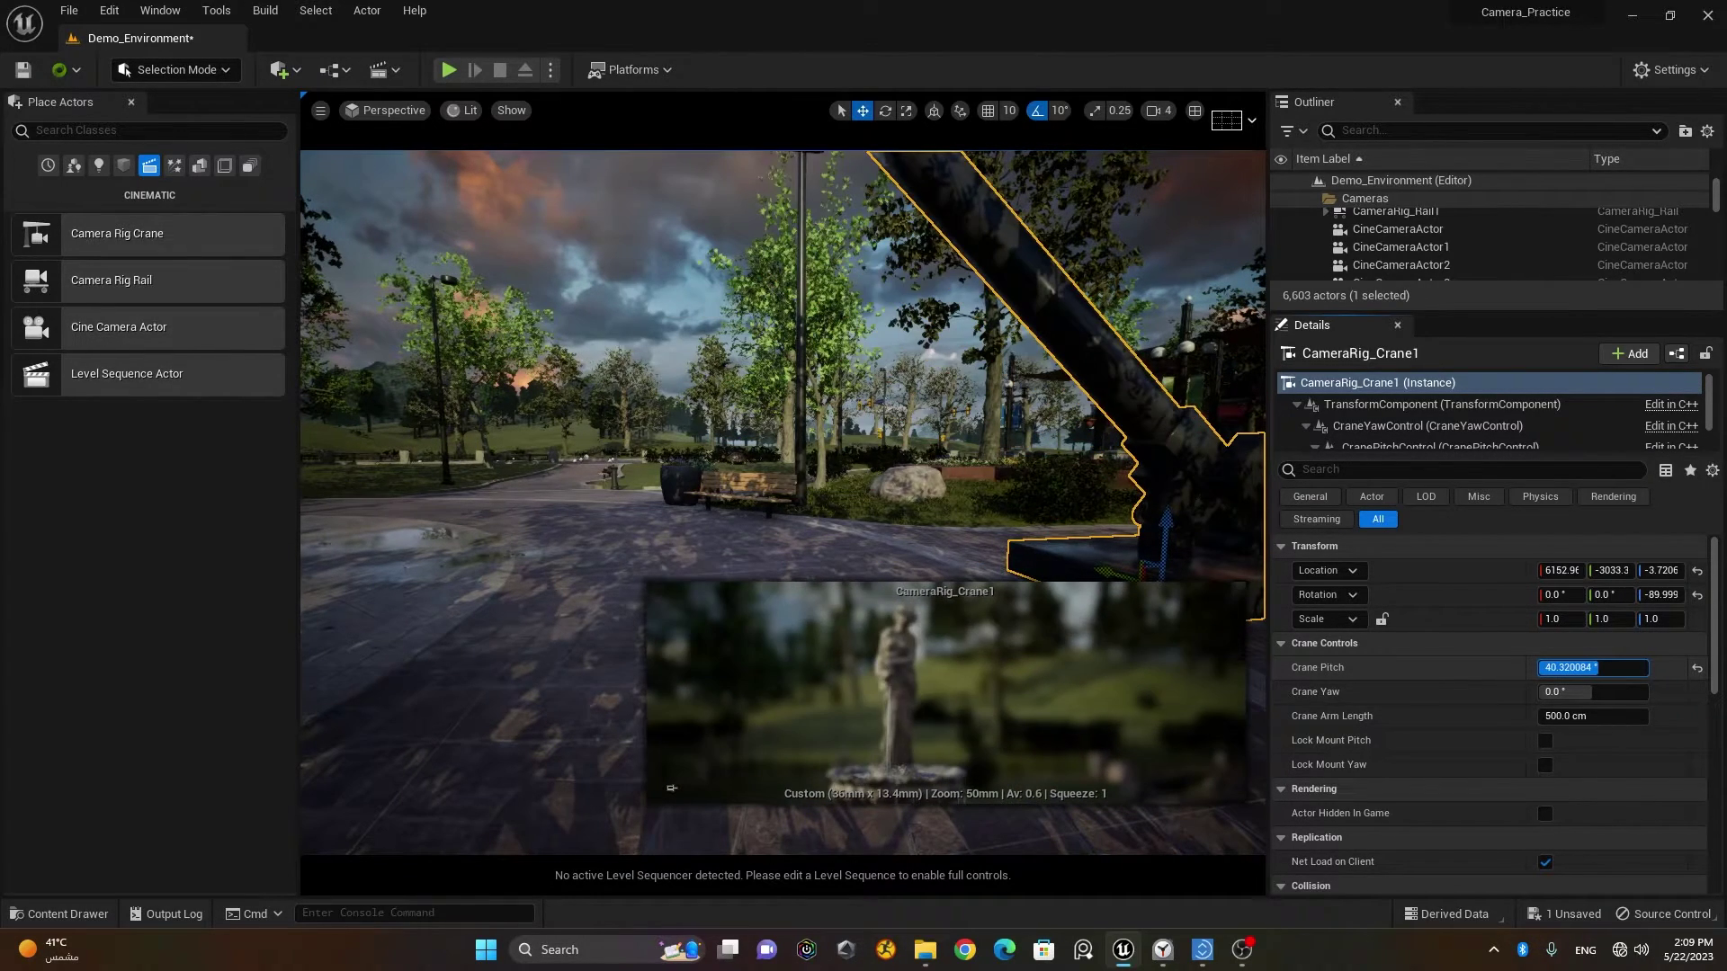
{"action": "scroll", "coordinate": [859, 332], "scroll_direction": "down", "scroll_amount": 5}
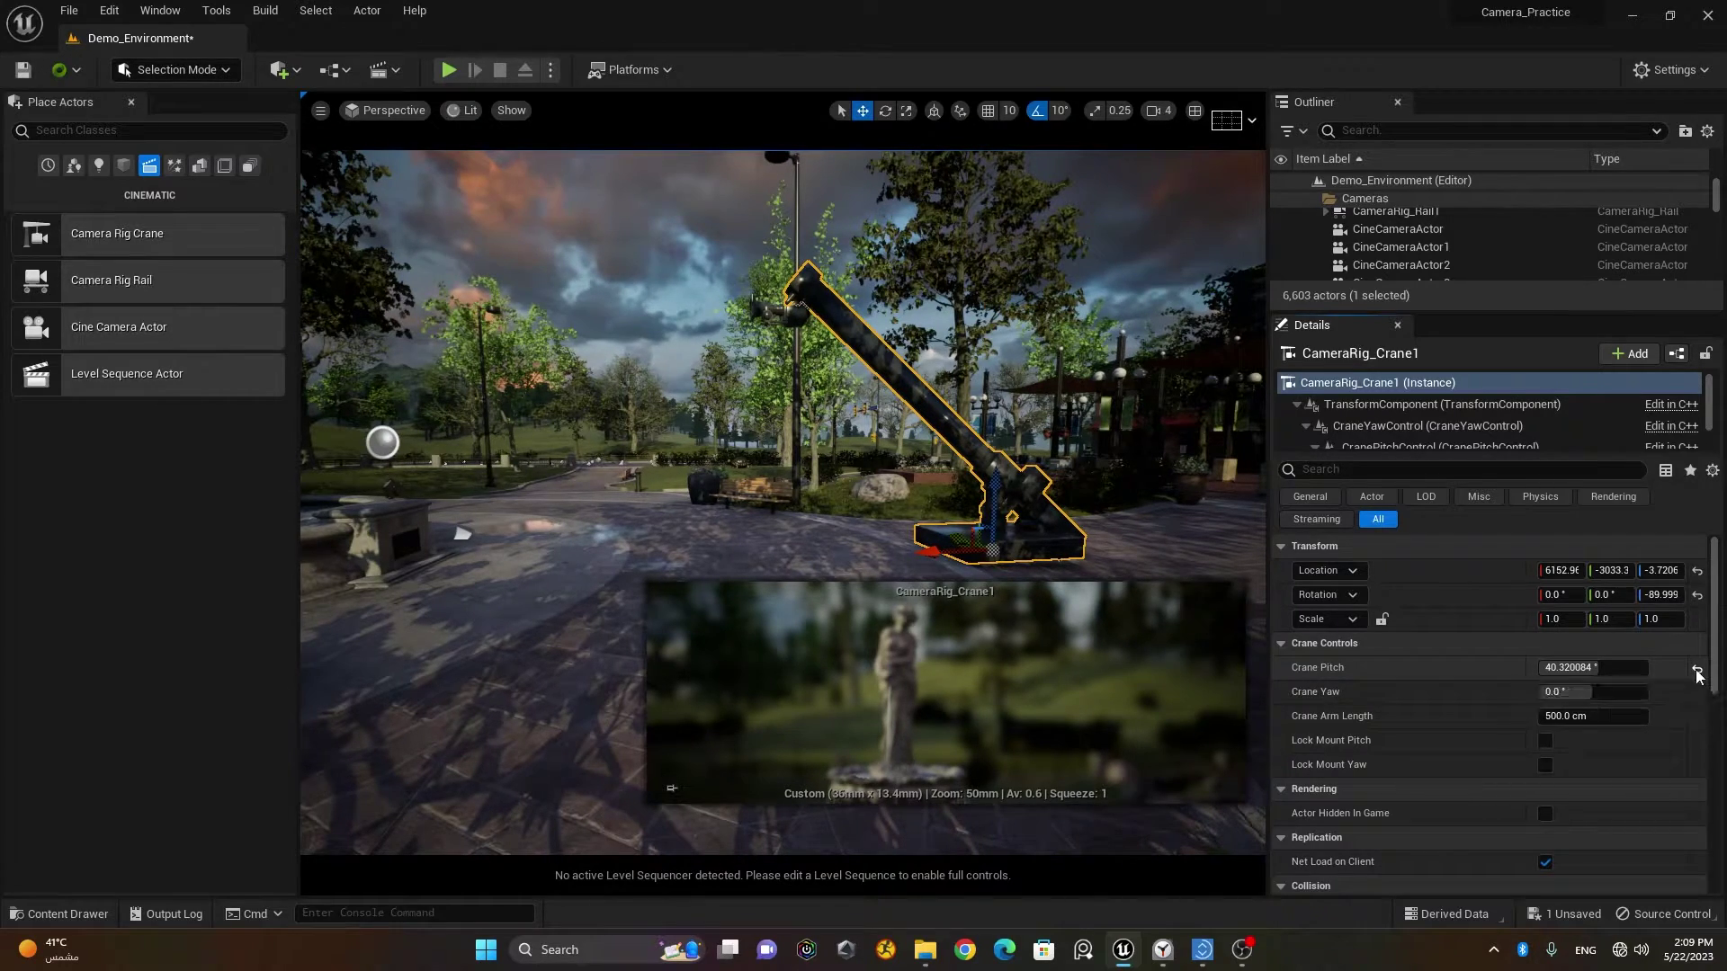
Step: Reset Crane Pitch to 0° and swing Crane Yaw to about 98°
{"action": "left_click", "coordinate": [1696, 670]}
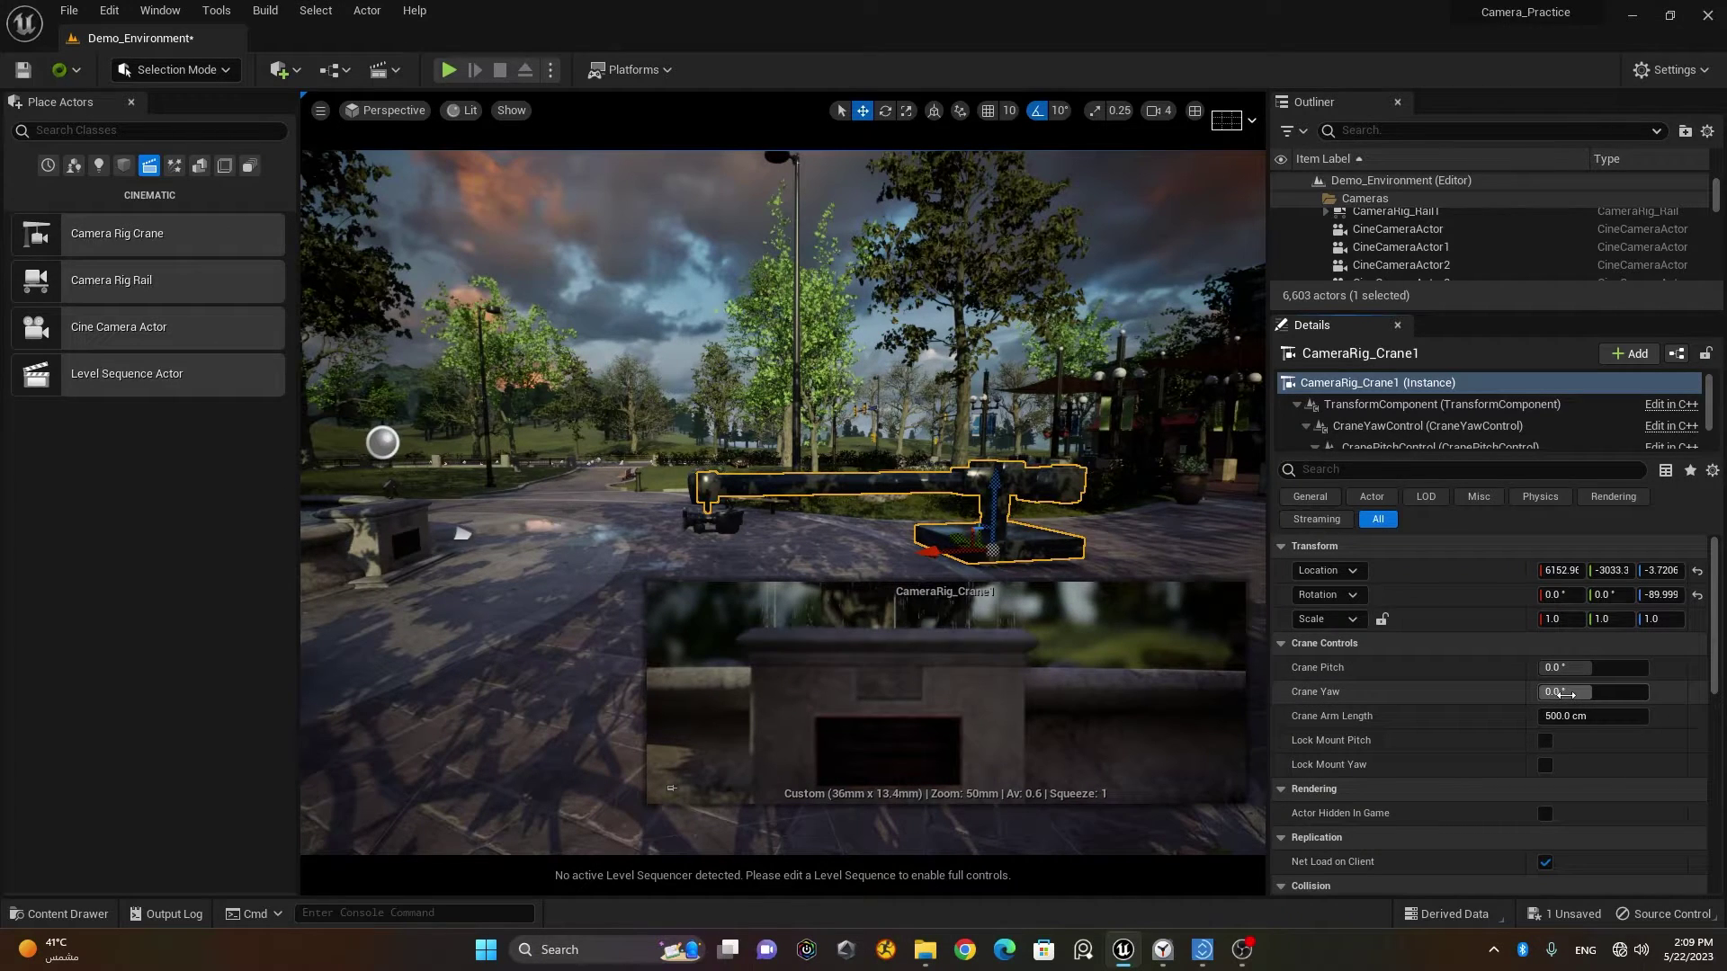
{"action": "left_click_drag", "start_coordinate": [1562, 694], "coordinate": [1660, 695]}
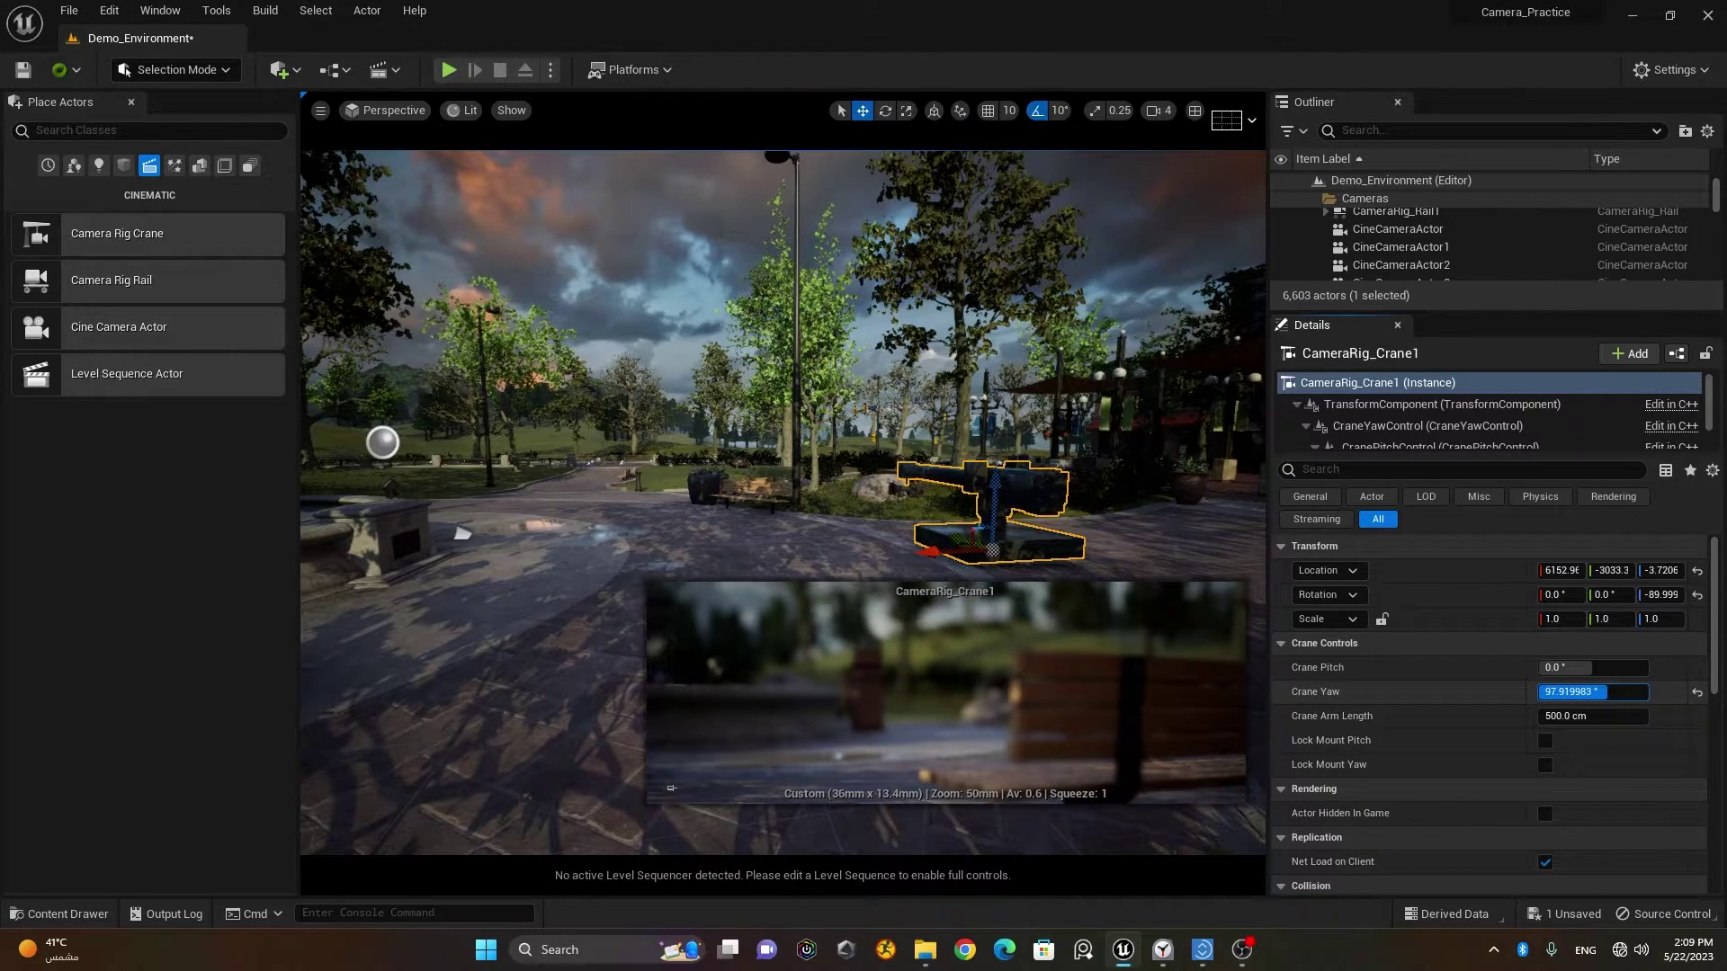
{"action": "left_click", "coordinate": [936, 495]}
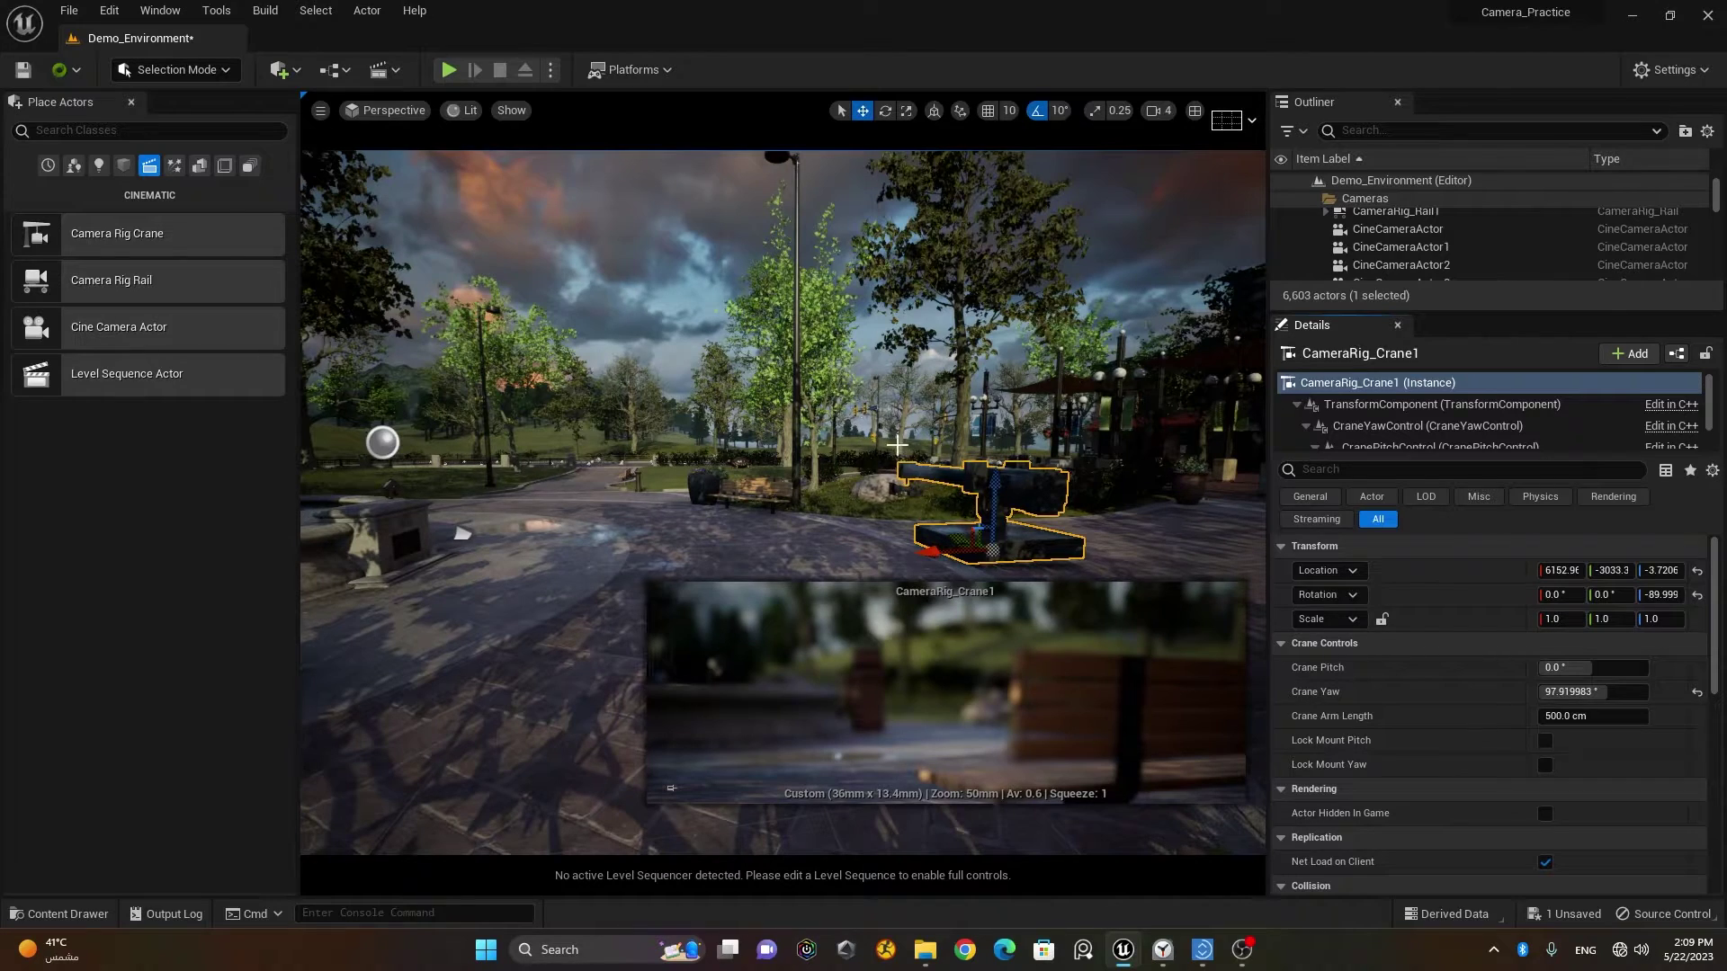
Step: Confirm CineCameraActor9 sits at the crane arm's tip, then reselect the crane rig
{"action": "left_click_drag", "start_coordinate": [1071, 500], "coordinate": [1078, 365], "text": "alt"}
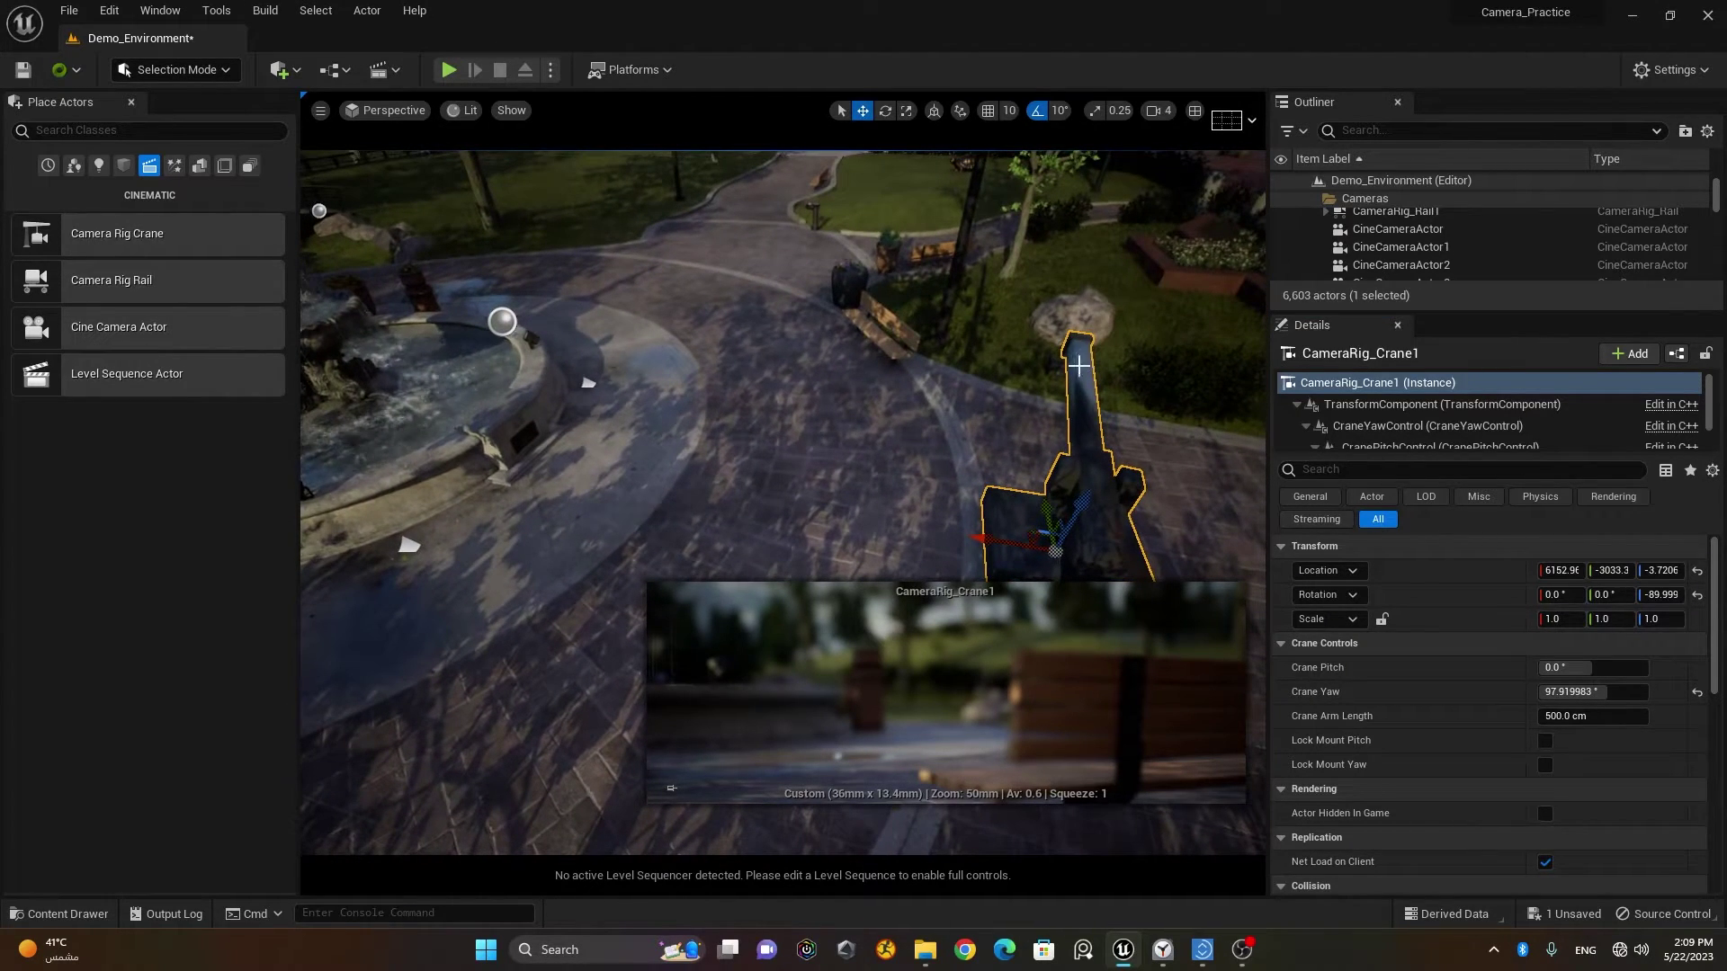
{"action": "key", "text": "f"}
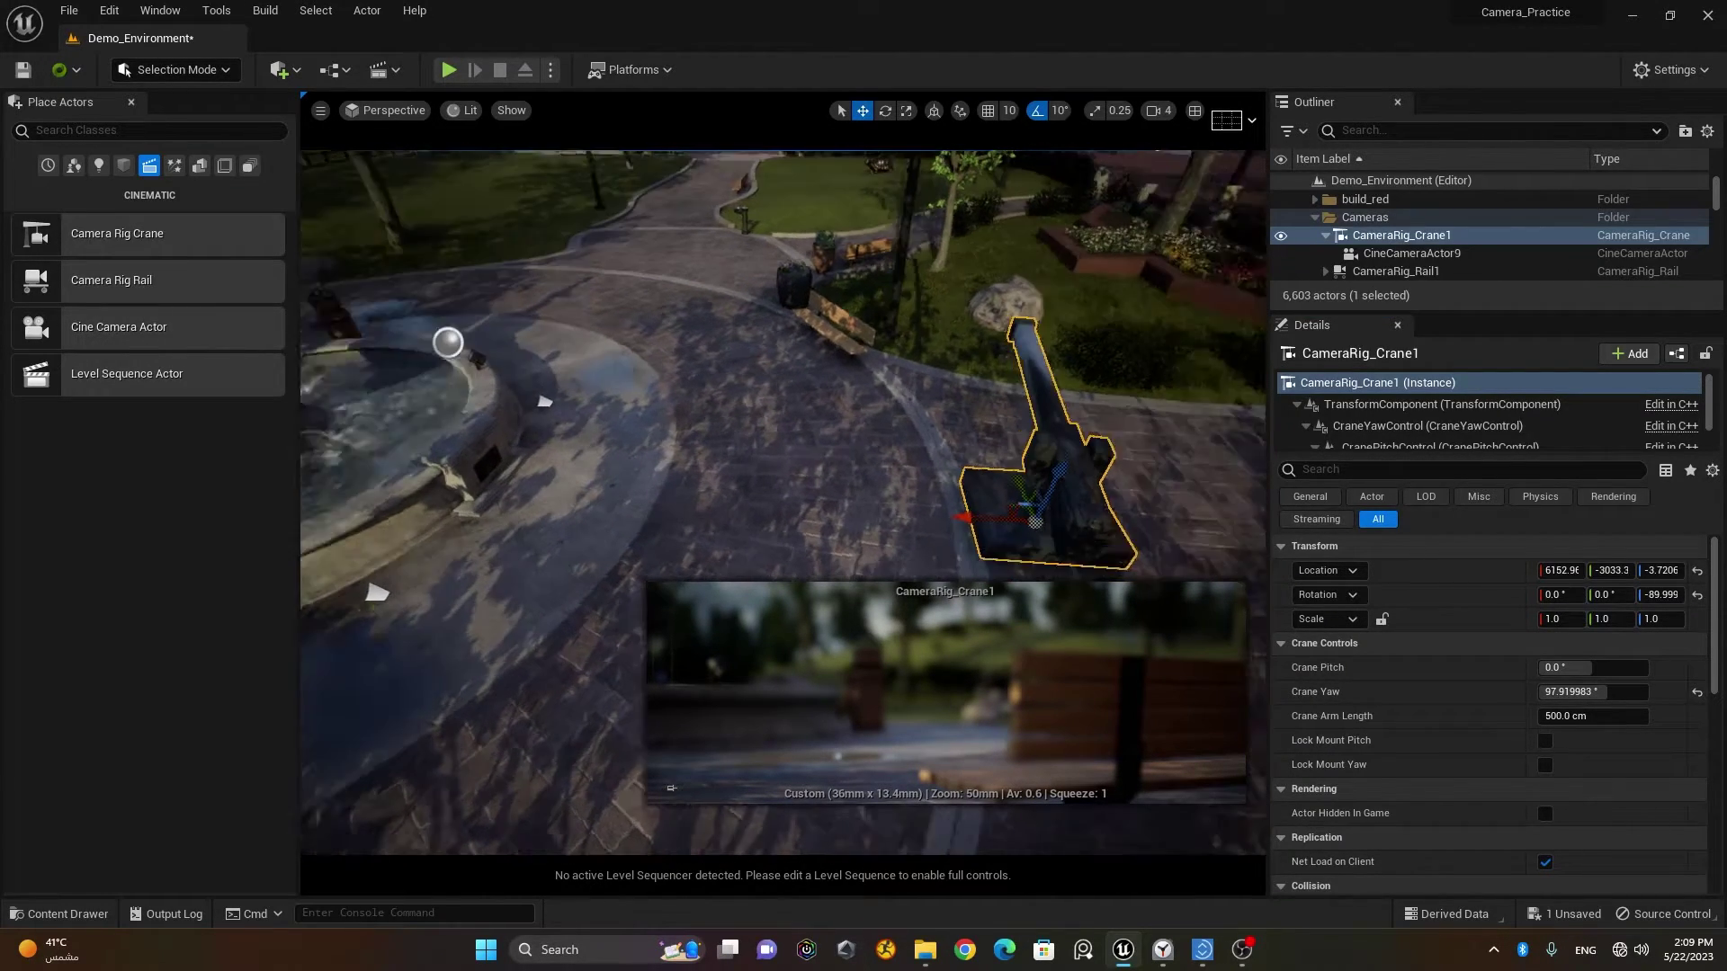
{"action": "left_click_drag", "start_coordinate": [884, 437], "coordinate": [604, 438], "text": "alt"}
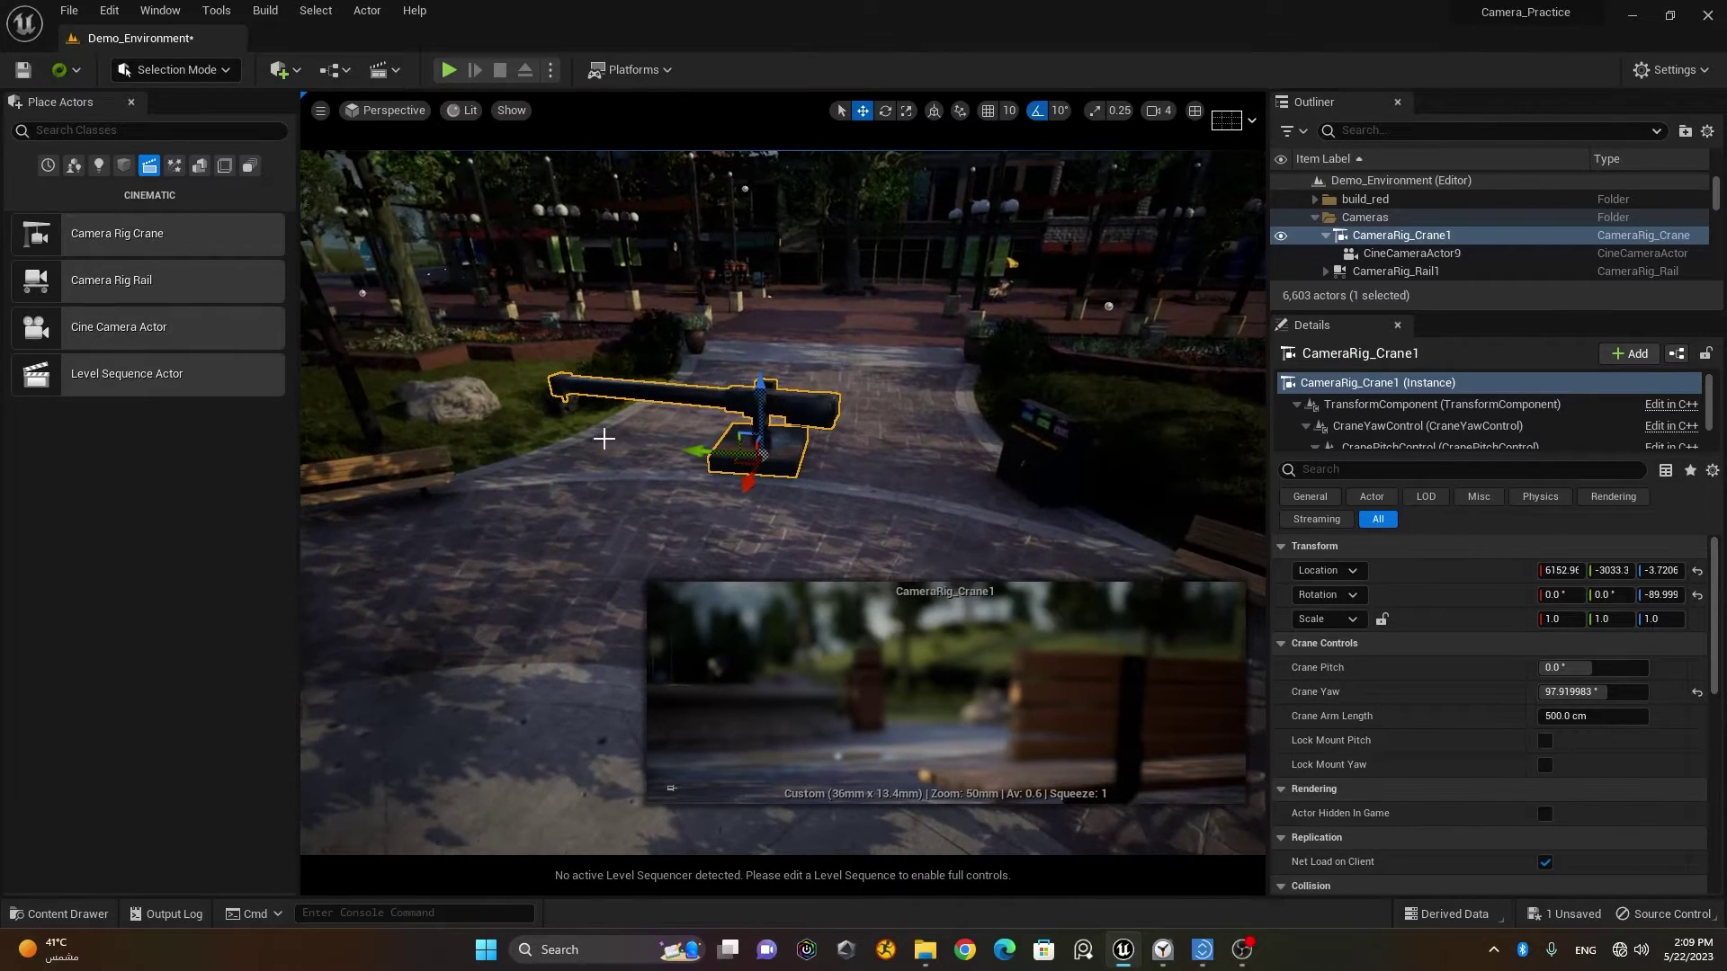
{"action": "left_click", "coordinate": [571, 406]}
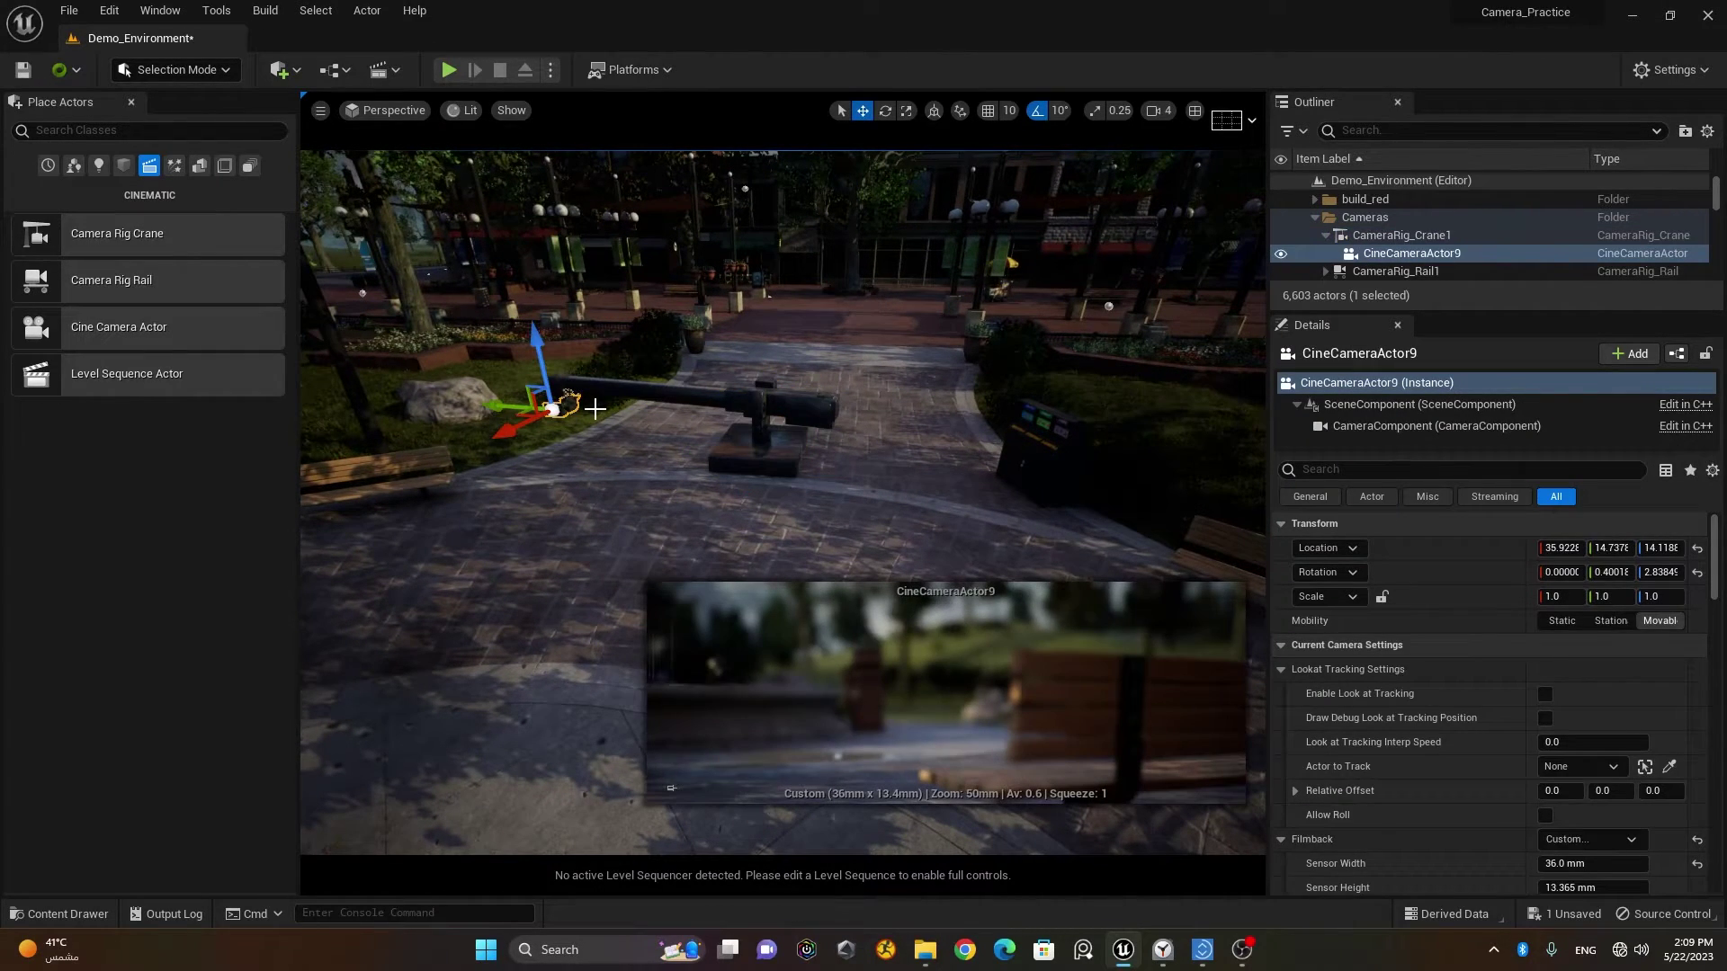
{"action": "key", "text": "f"}
{"action": "scroll", "coordinate": [782, 469], "scroll_direction": "down", "scroll_amount": 5}
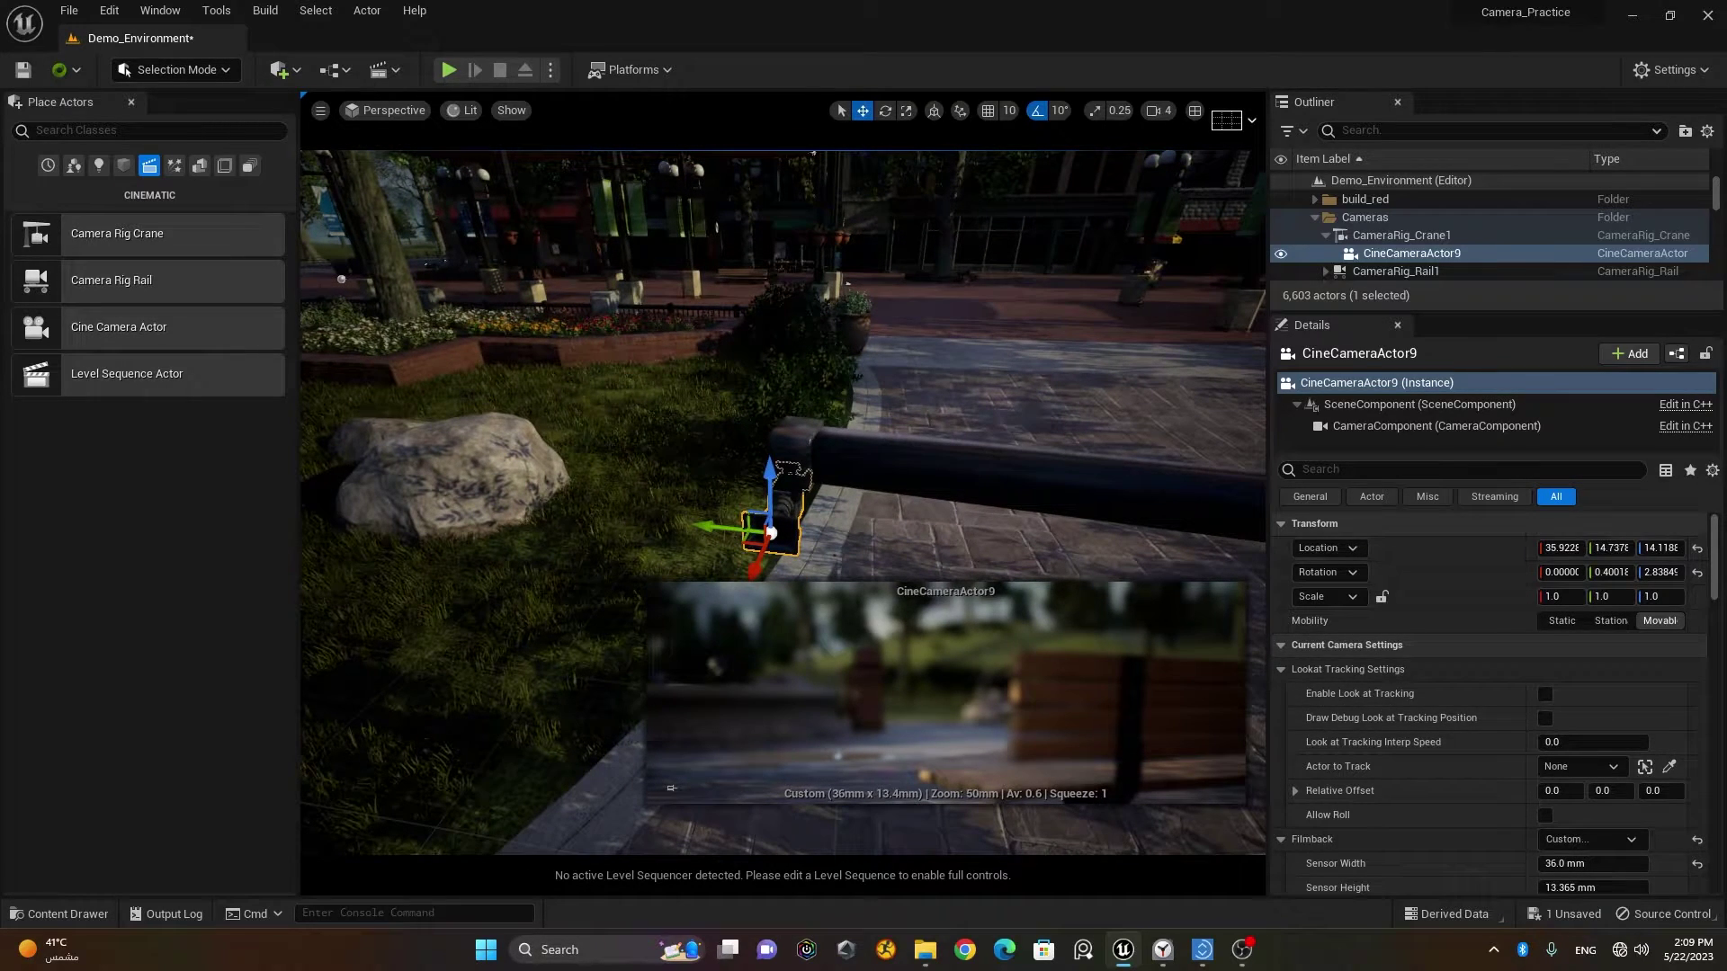
{"action": "key", "text": "ctrl+z"}
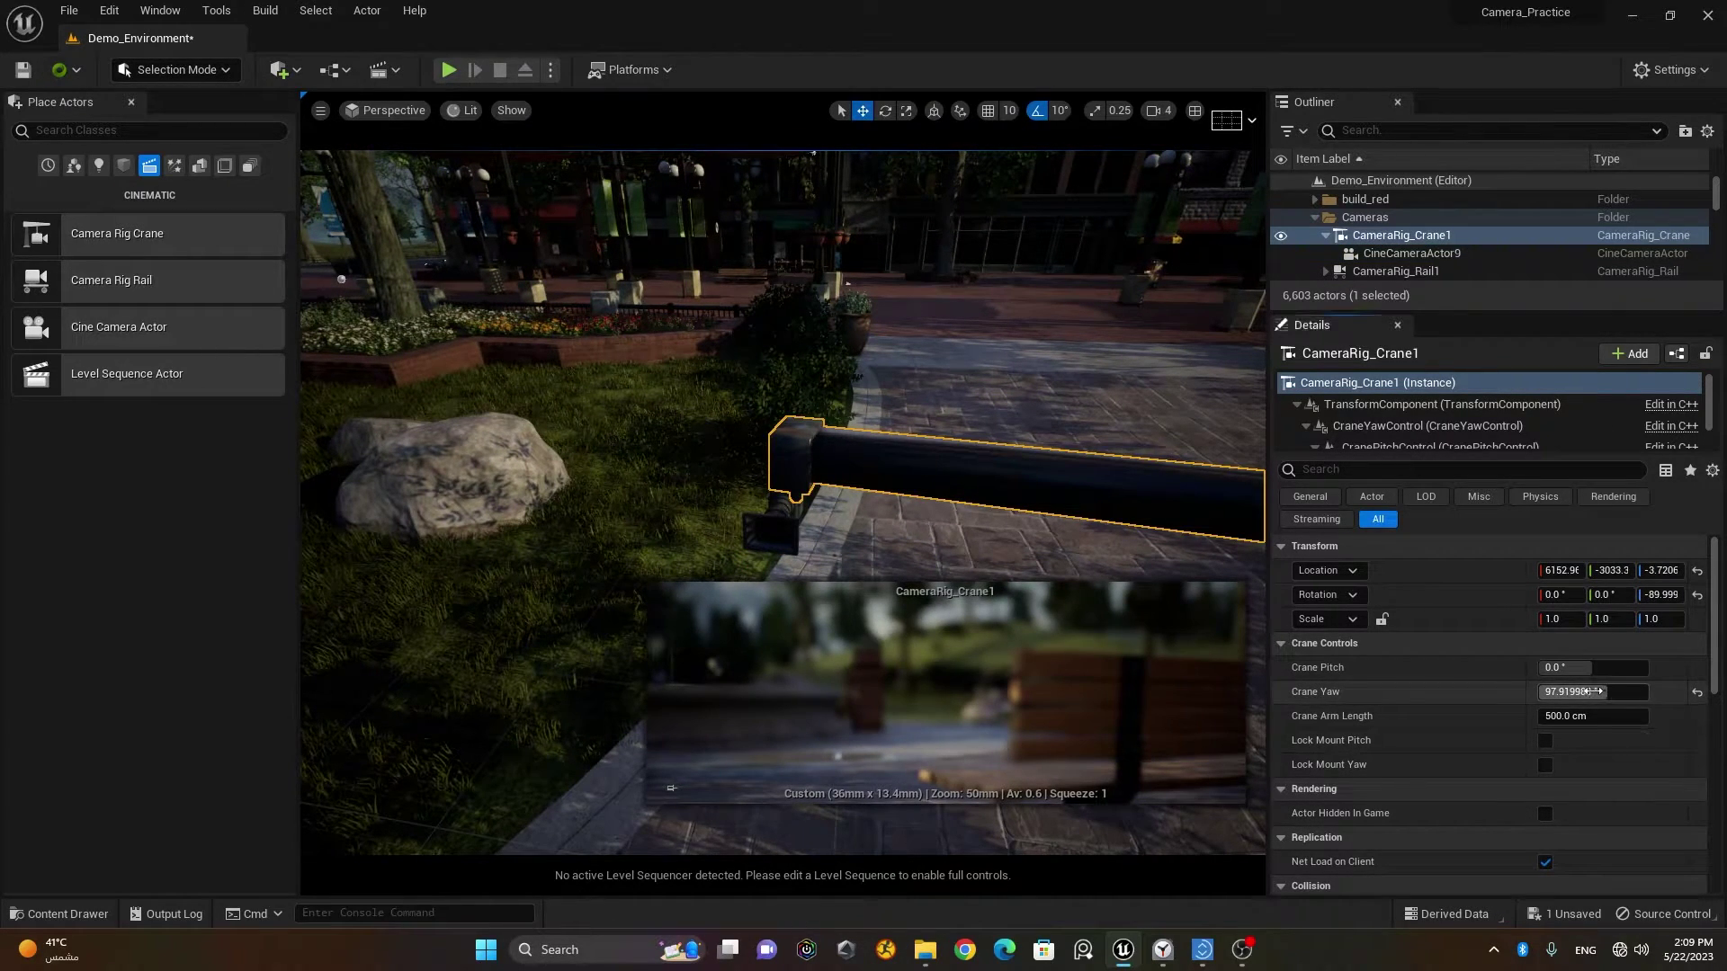
Step: Swing Crane Yaw again and reset it back to 0°
{"action": "left_click_drag", "start_coordinate": [1594, 692], "coordinate": [1632, 692]}
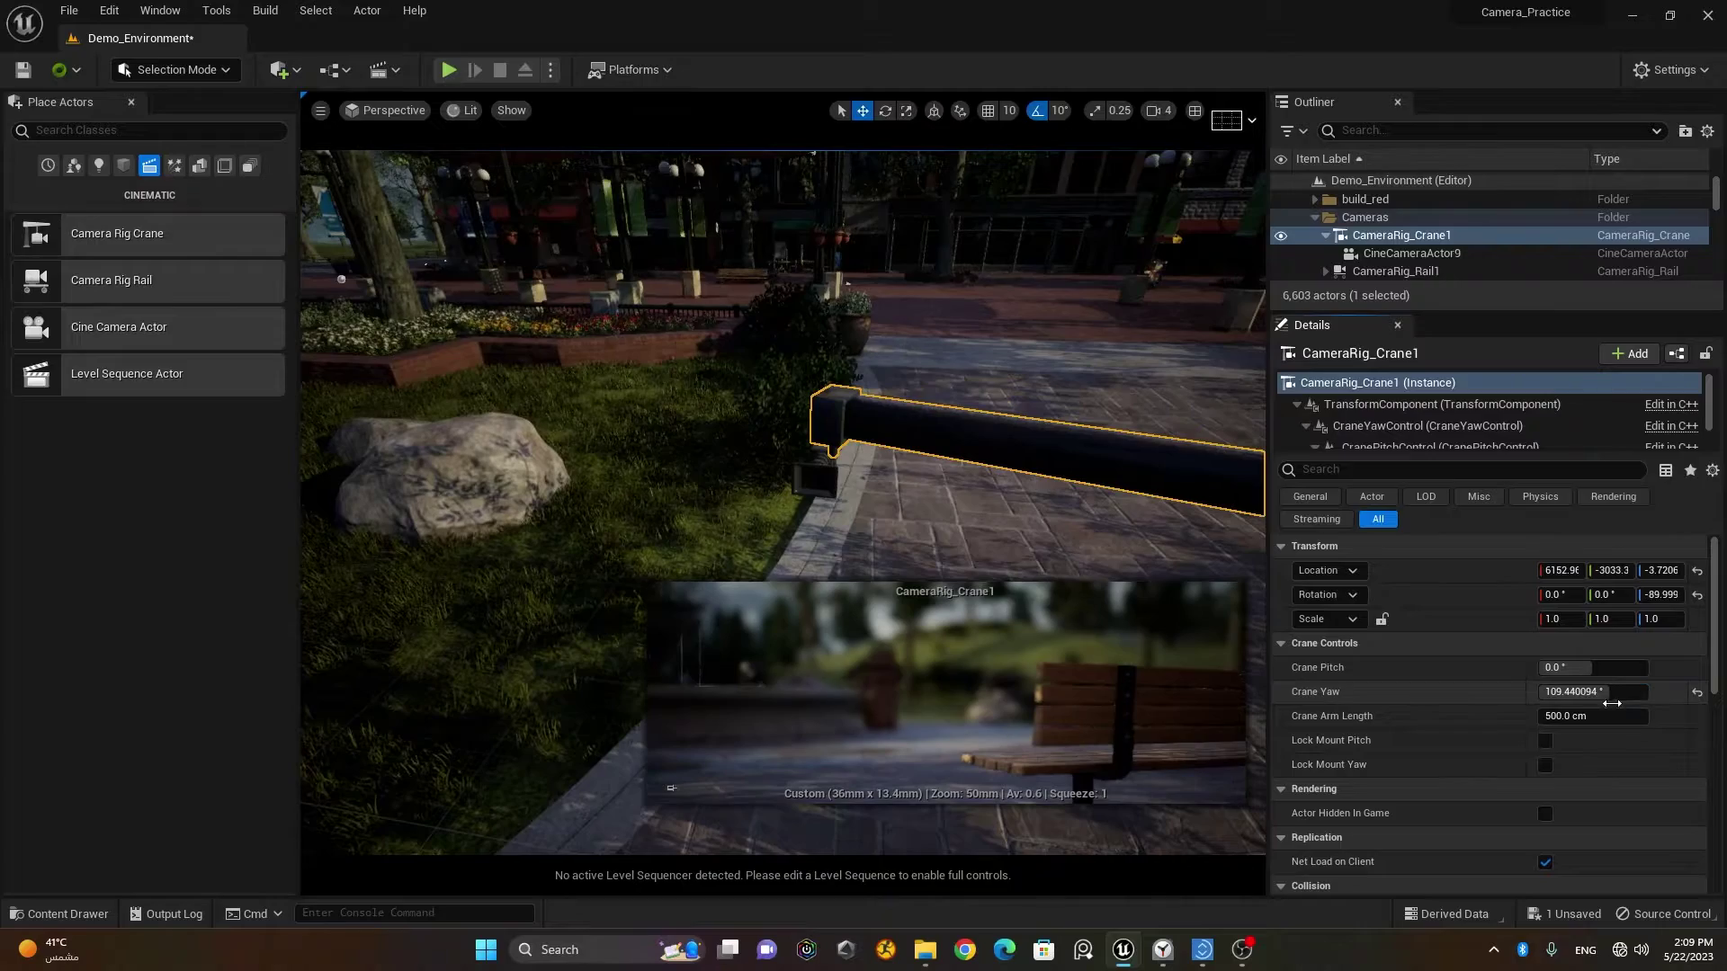
{"action": "left_click", "coordinate": [1697, 693]}
{"action": "scroll", "coordinate": [1028, 571], "scroll_direction": "down", "scroll_amount": 3}
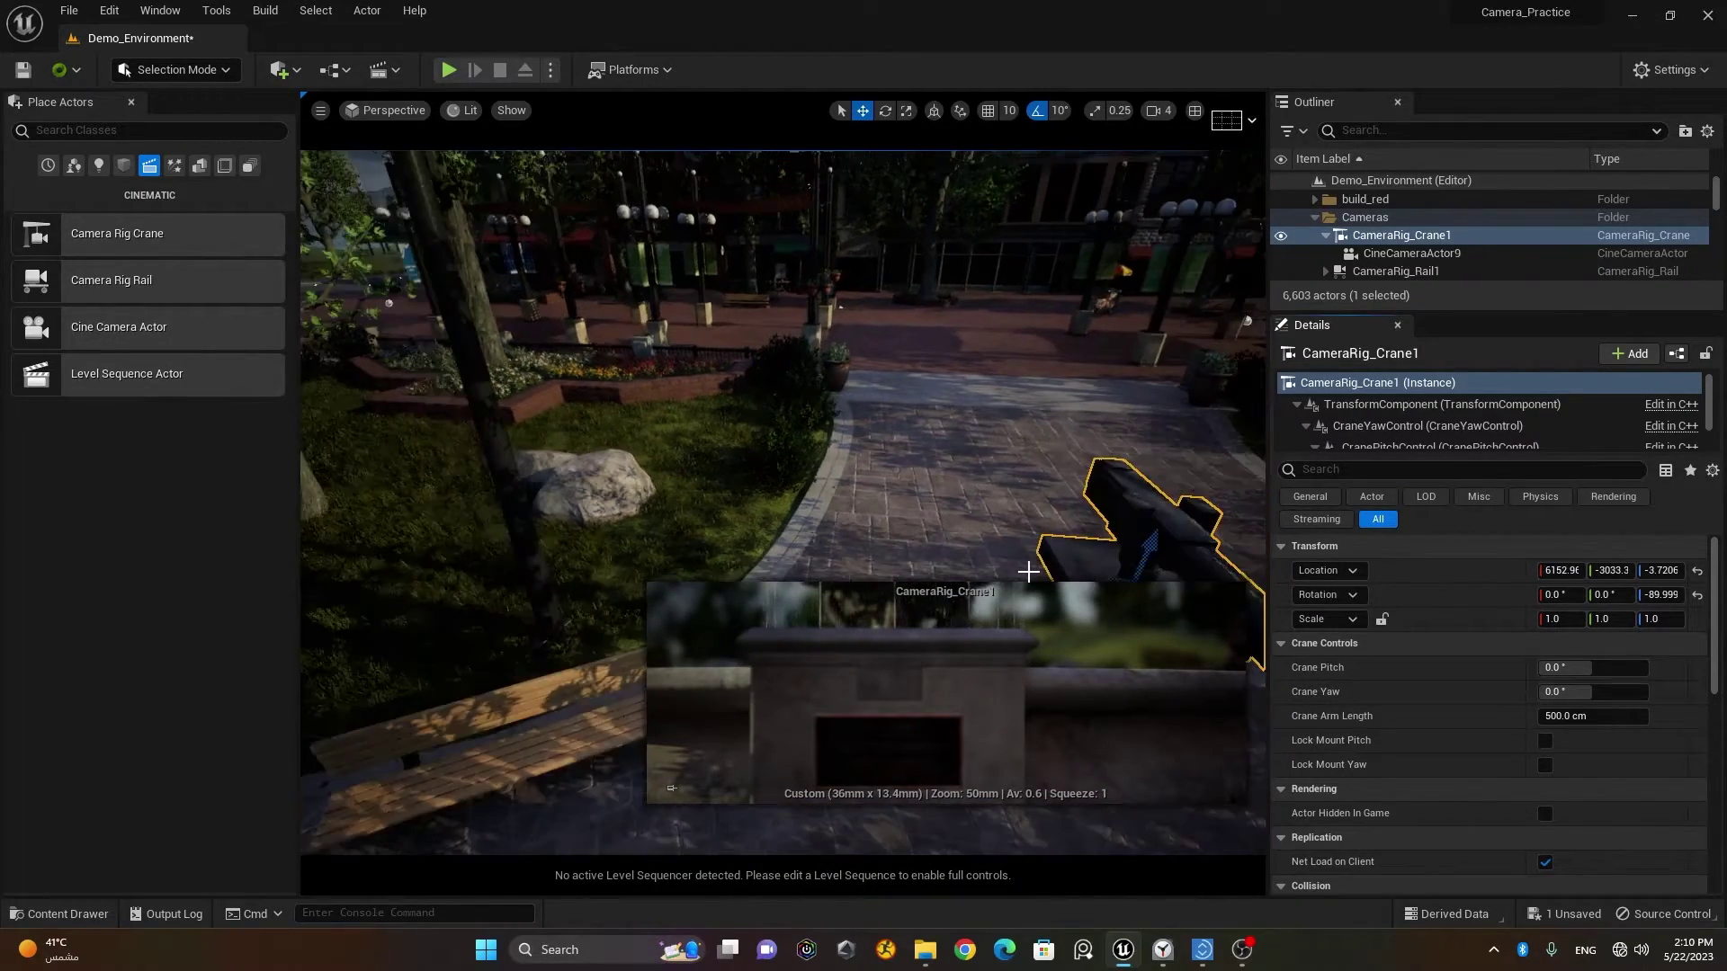
{"action": "right_click_drag", "start_coordinate": [1028, 571], "coordinate": [984, 499]}
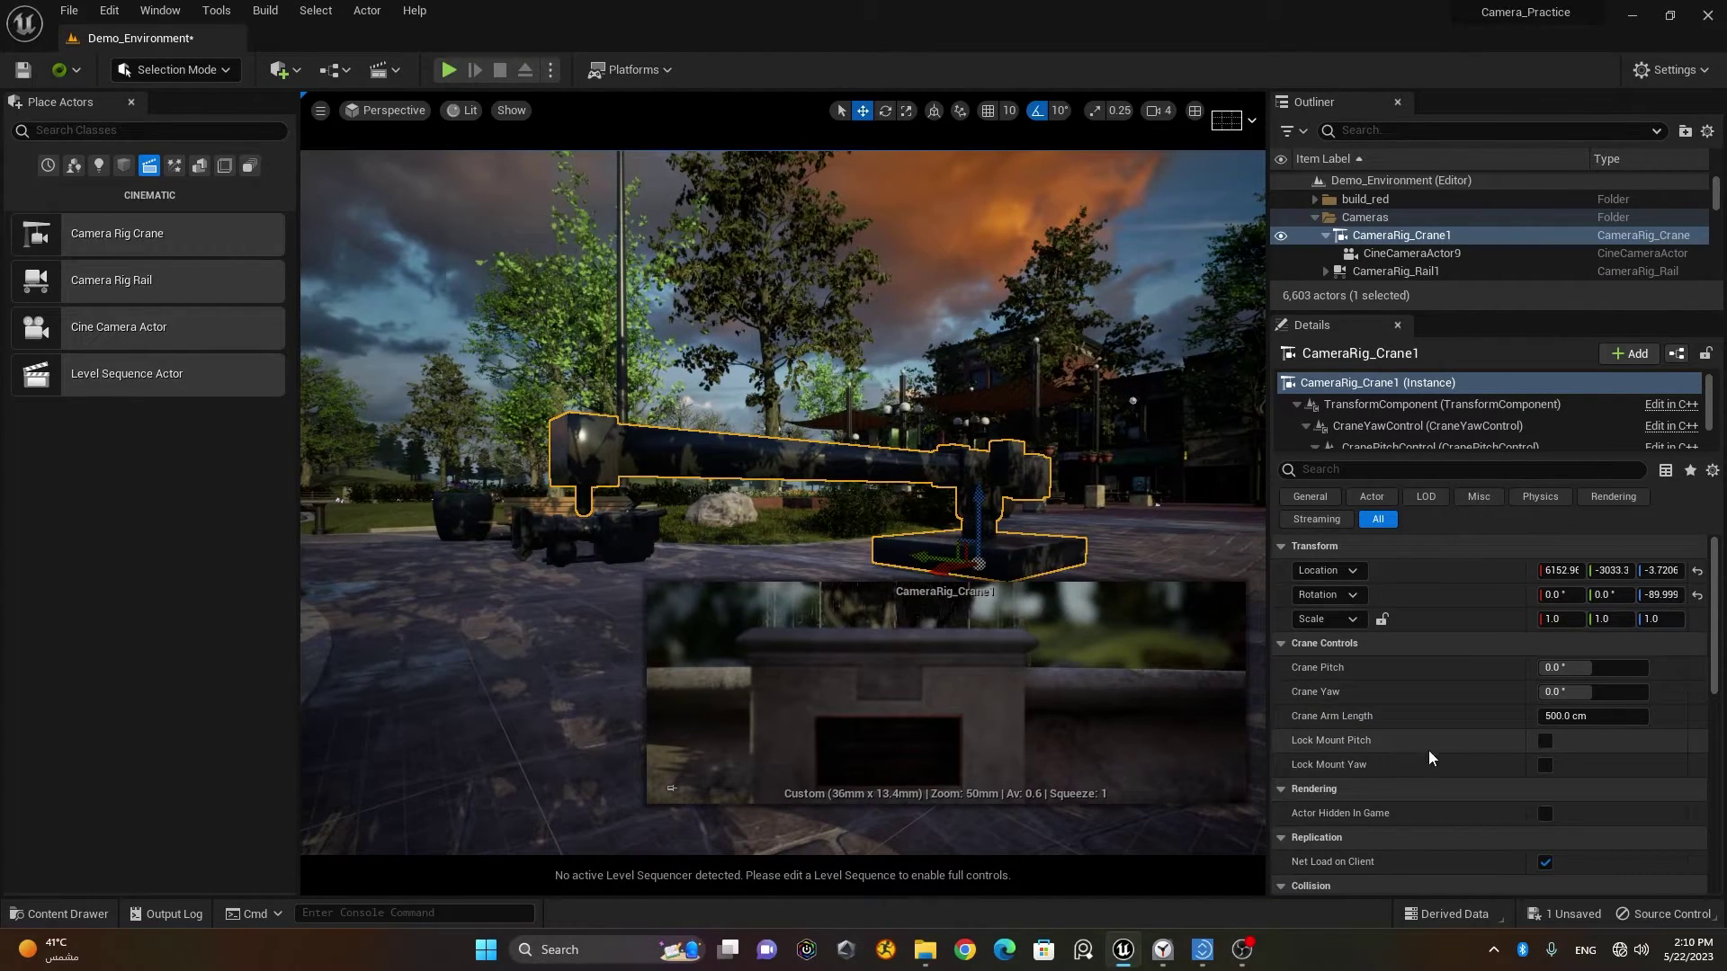
Step: Enable Lock Mount Pitch and Lock Mount Yaw, testing the arm's pitch and yaw swing after each
{"action": "left_click", "coordinate": [1547, 741]}
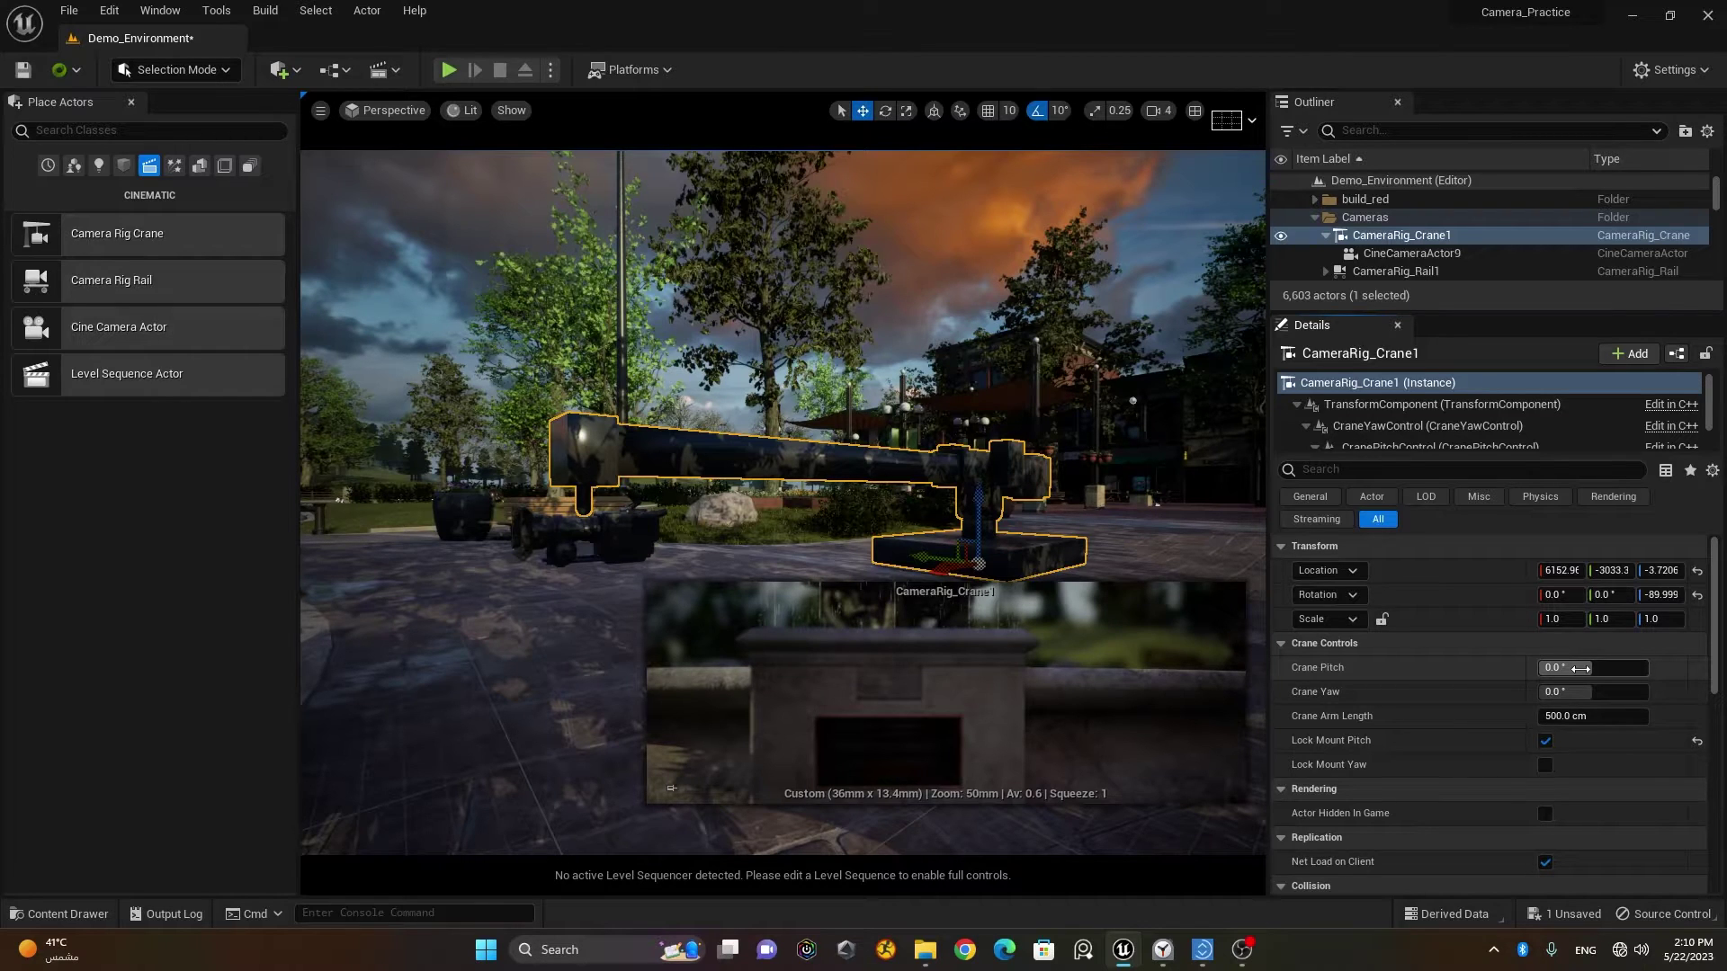
{"action": "left_click_drag", "start_coordinate": [1565, 667], "coordinate": [1685, 668]}
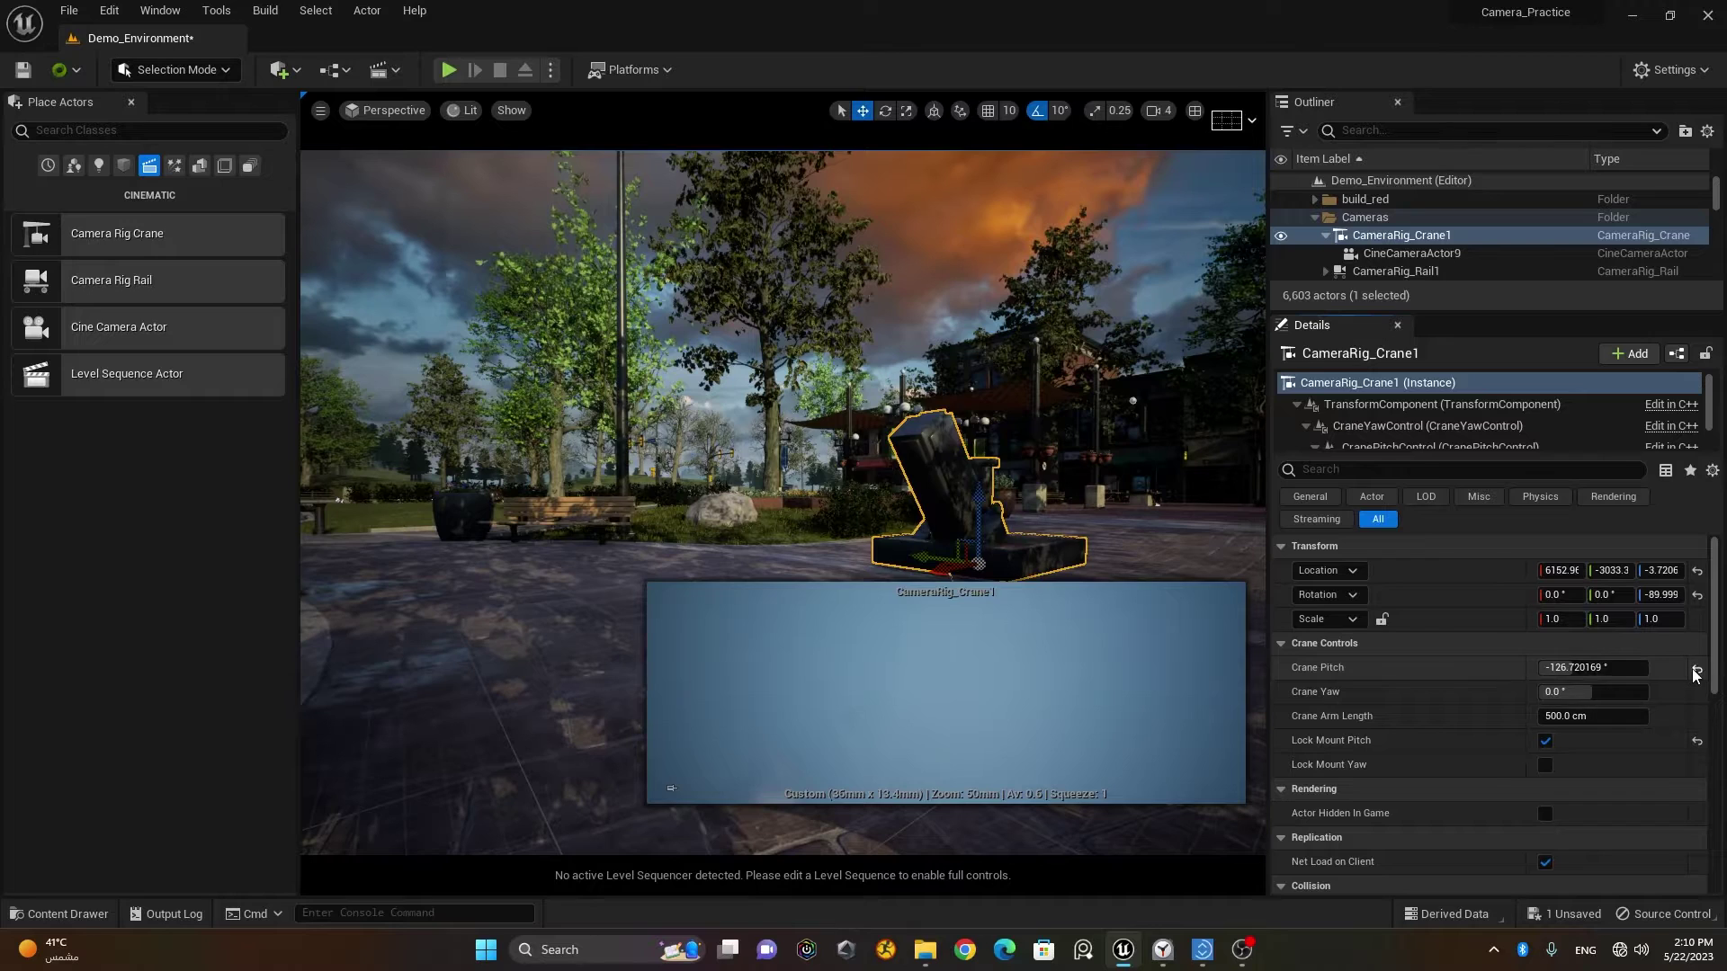
{"action": "left_click", "coordinate": [1696, 671]}
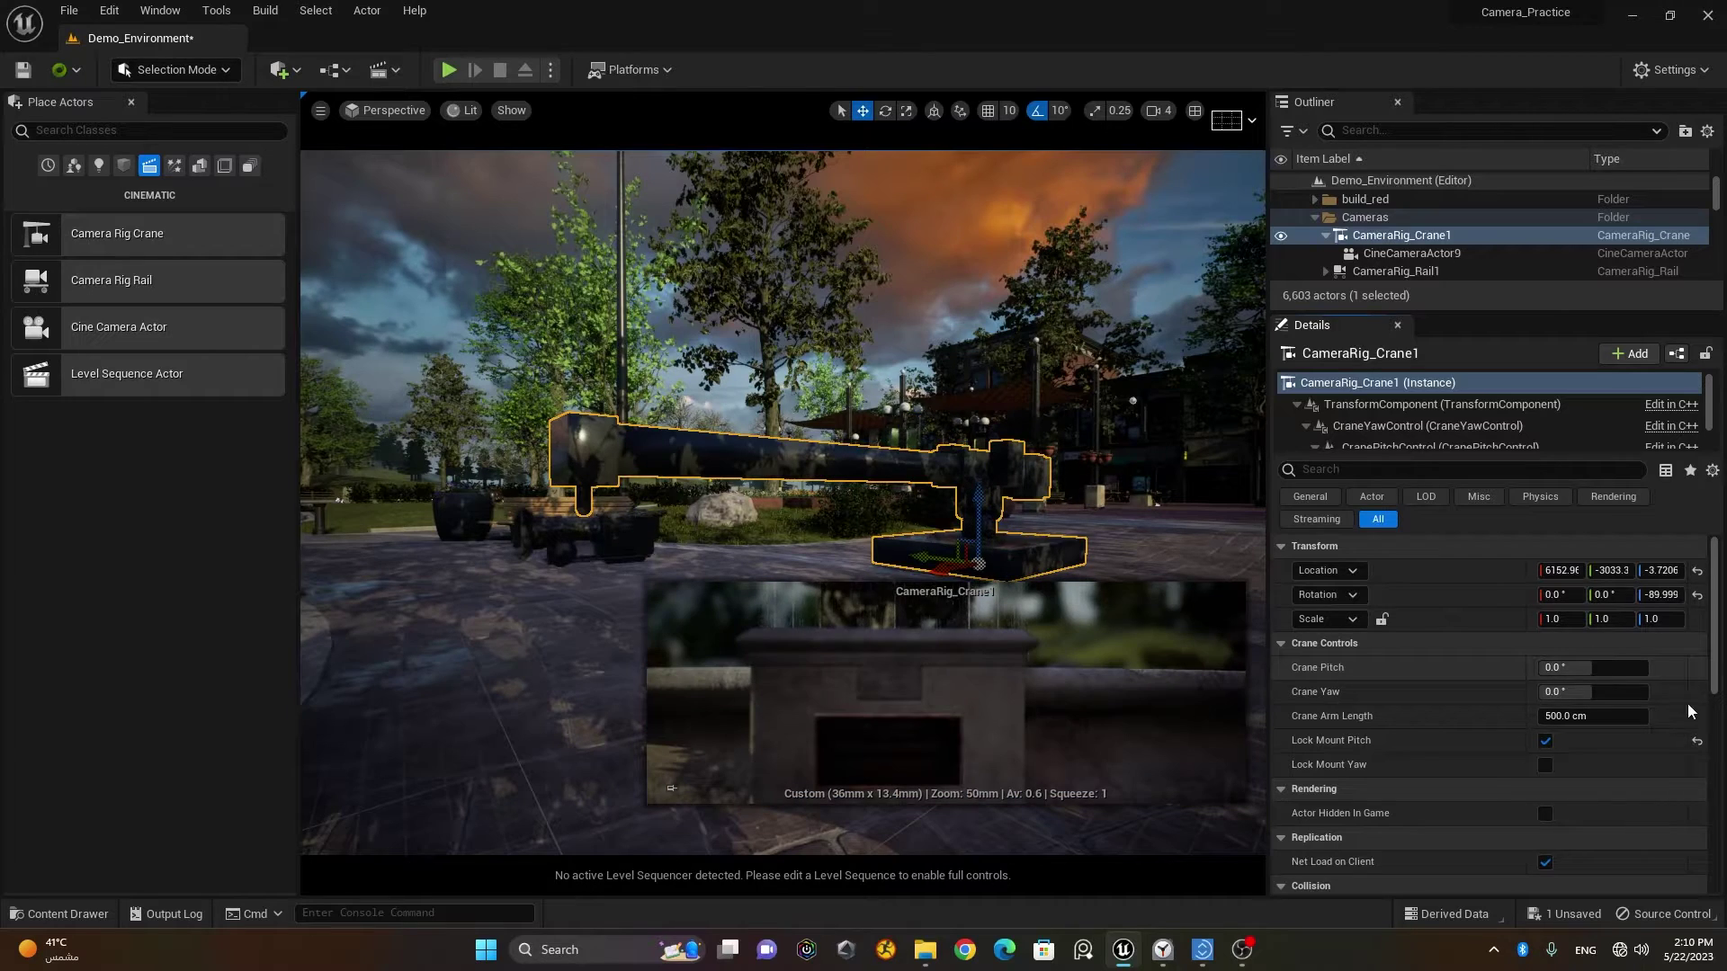
{"action": "left_click", "coordinate": [1547, 765]}
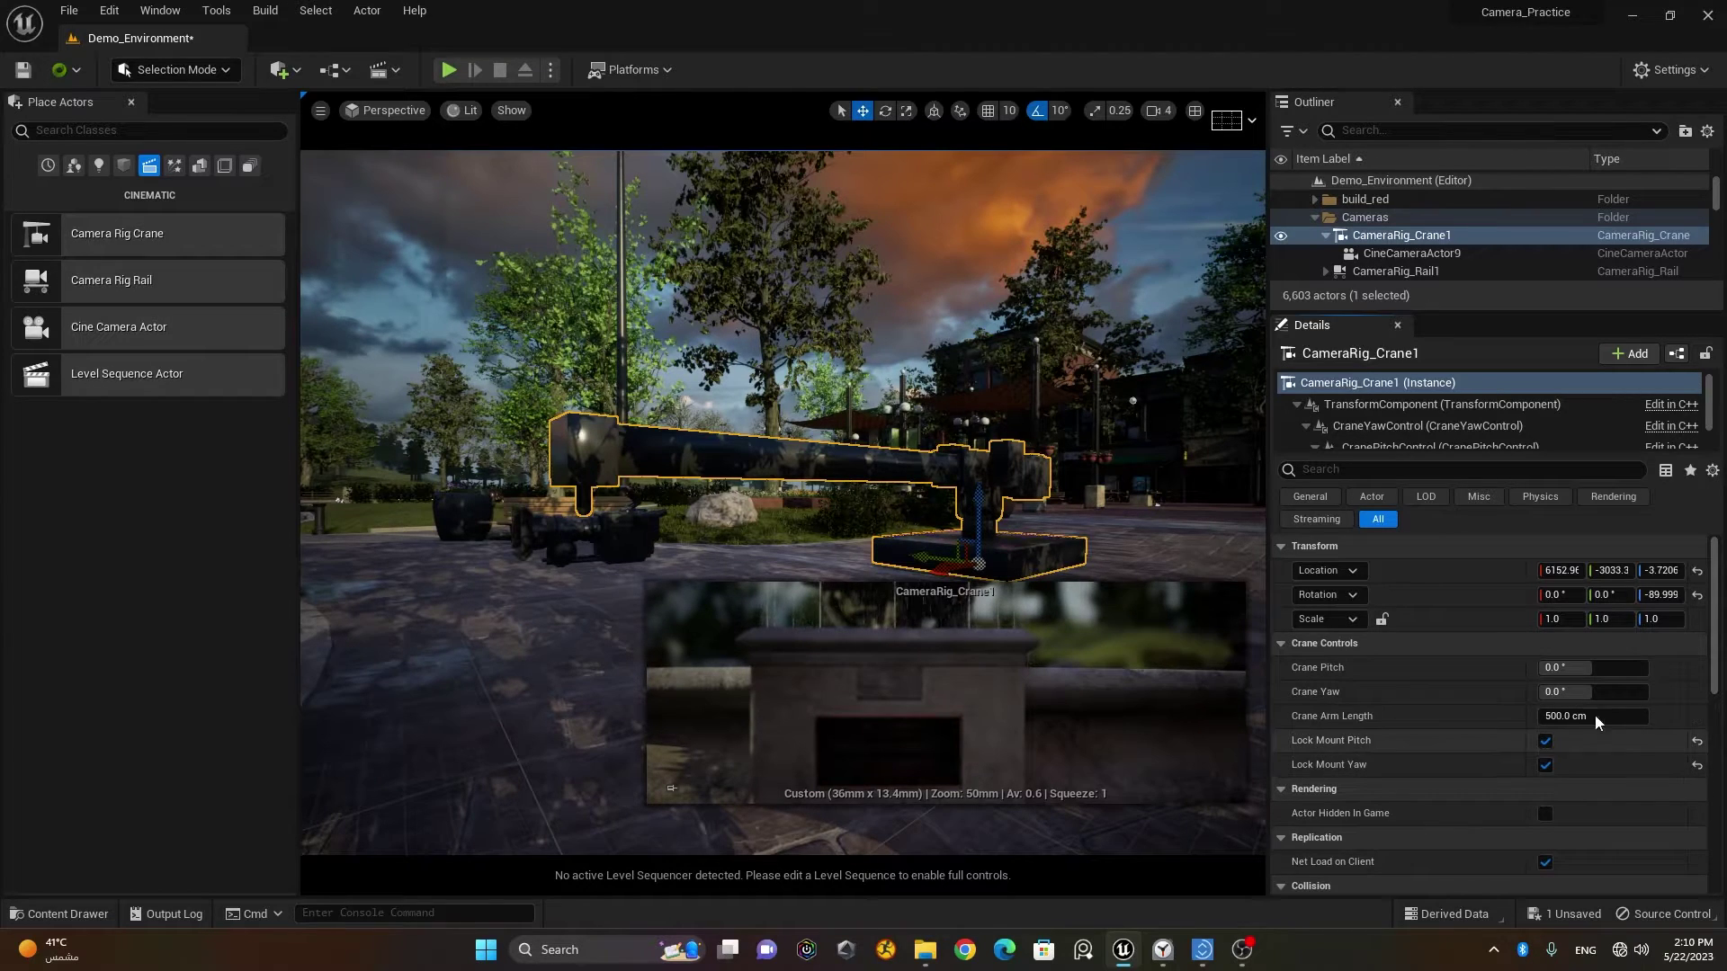
{"action": "left_click_drag", "start_coordinate": [1585, 693], "coordinate": [1726, 692]}
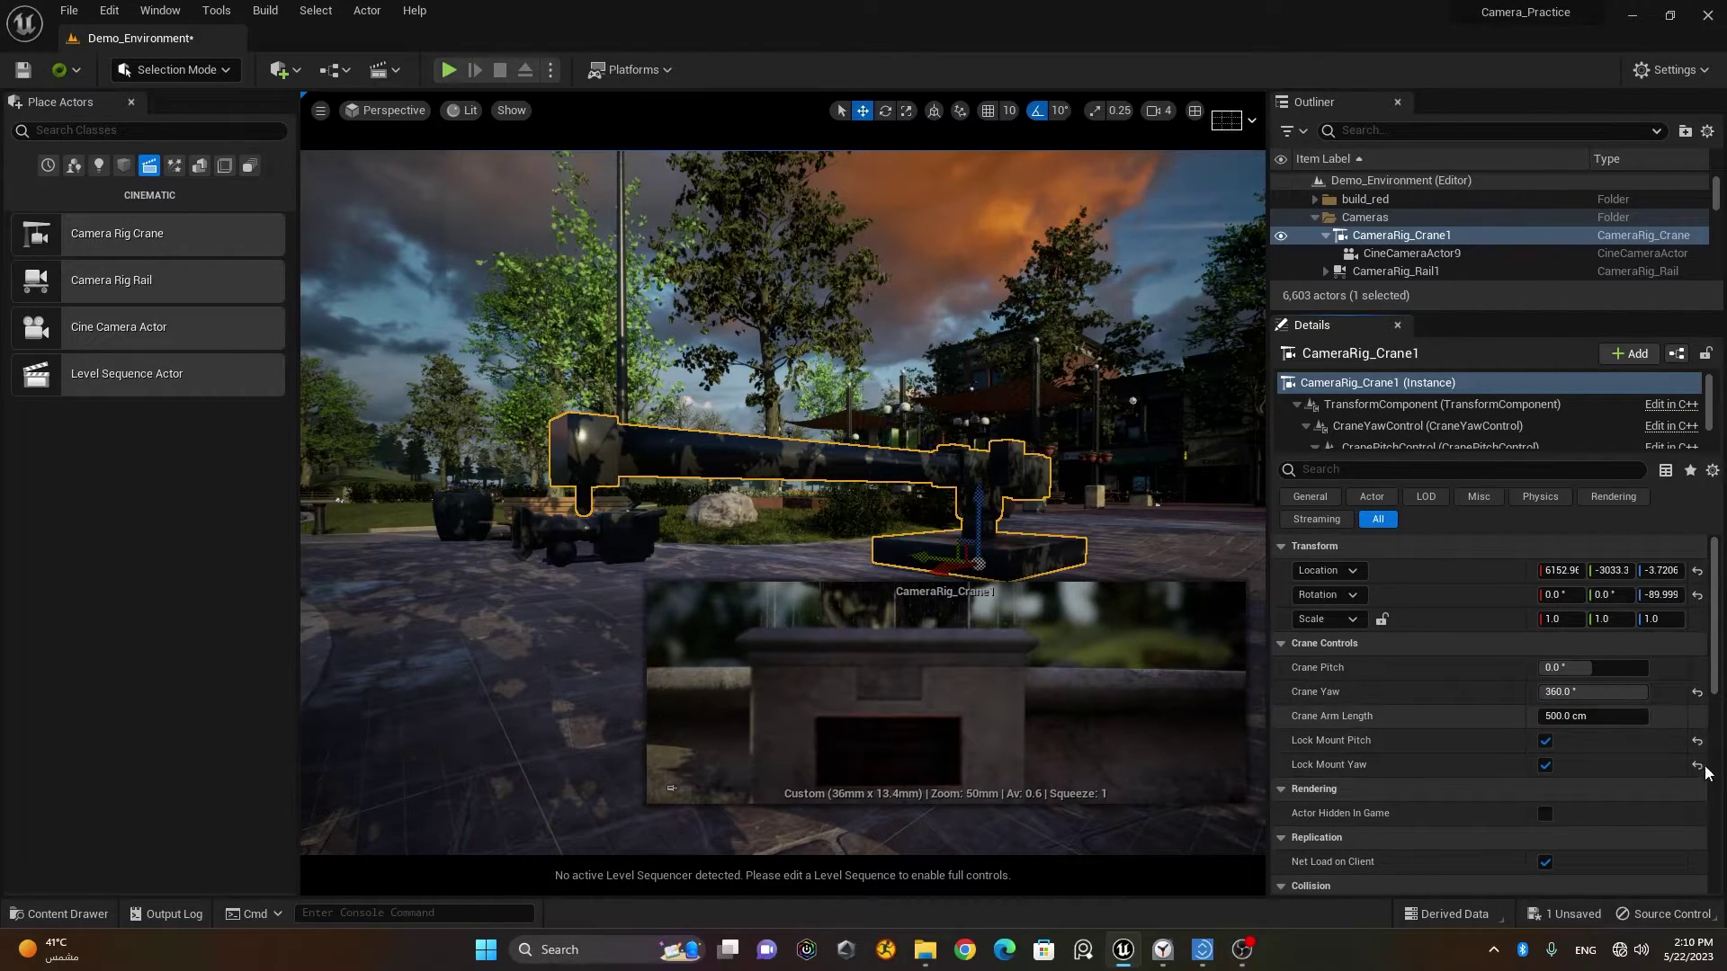
Step: Reset Crane Yaw to 0°, raise pitch to about 17°, and extend the arm to about 928.7 cm
{"action": "left_click", "coordinate": [1698, 692]}
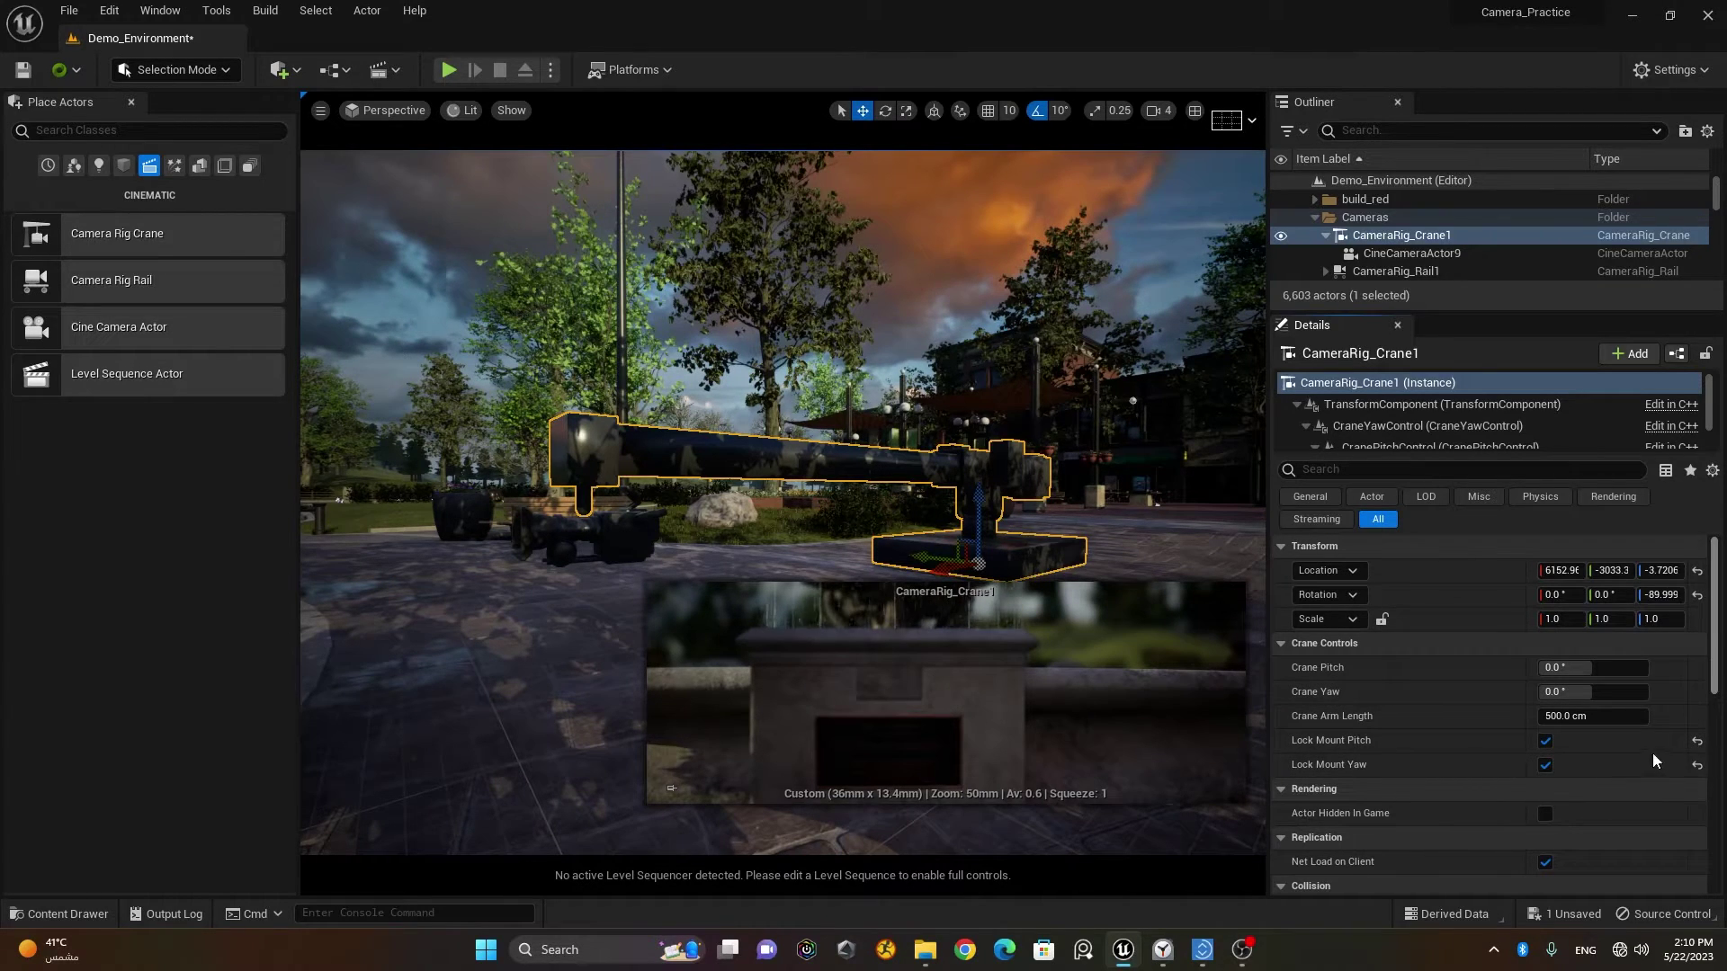
{"action": "left_click_drag", "start_coordinate": [1570, 665], "coordinate": [1589, 666]}
{"action": "left_click", "coordinate": [1589, 666]}
{"action": "key", "text": "Return"}
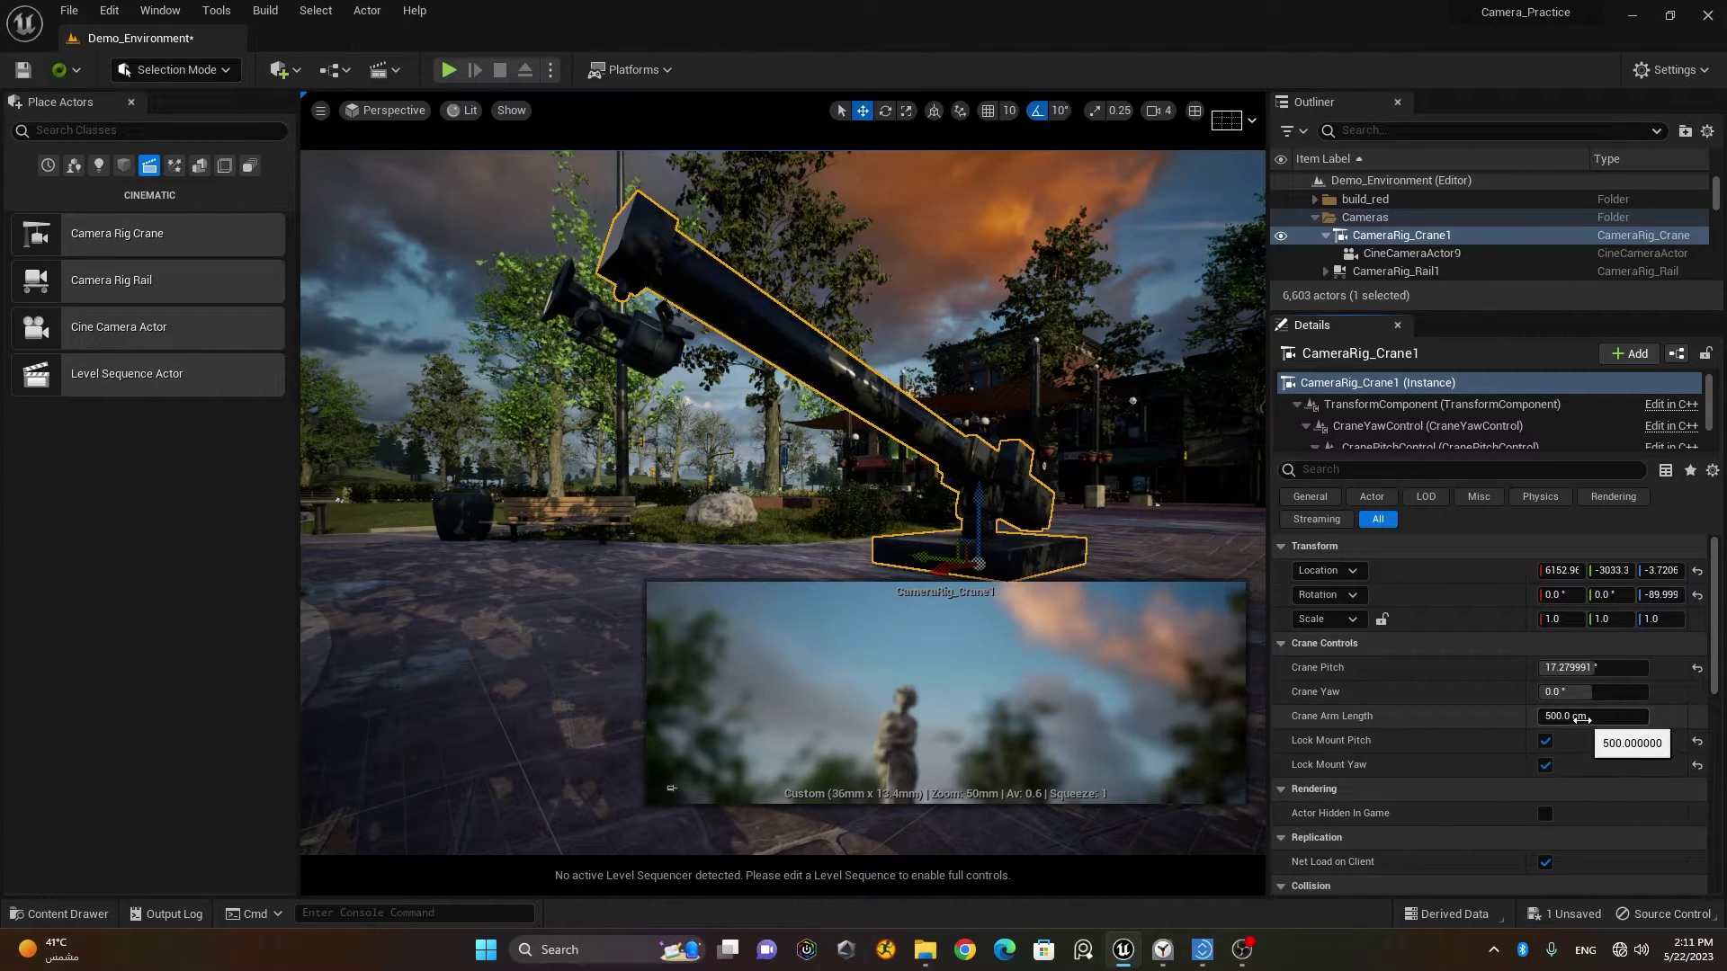
{"action": "left_click_drag", "start_coordinate": [1584, 718], "coordinate": [1700, 717]}
{"action": "left_click_drag", "start_coordinate": [1592, 716], "coordinate": [1457, 716]}
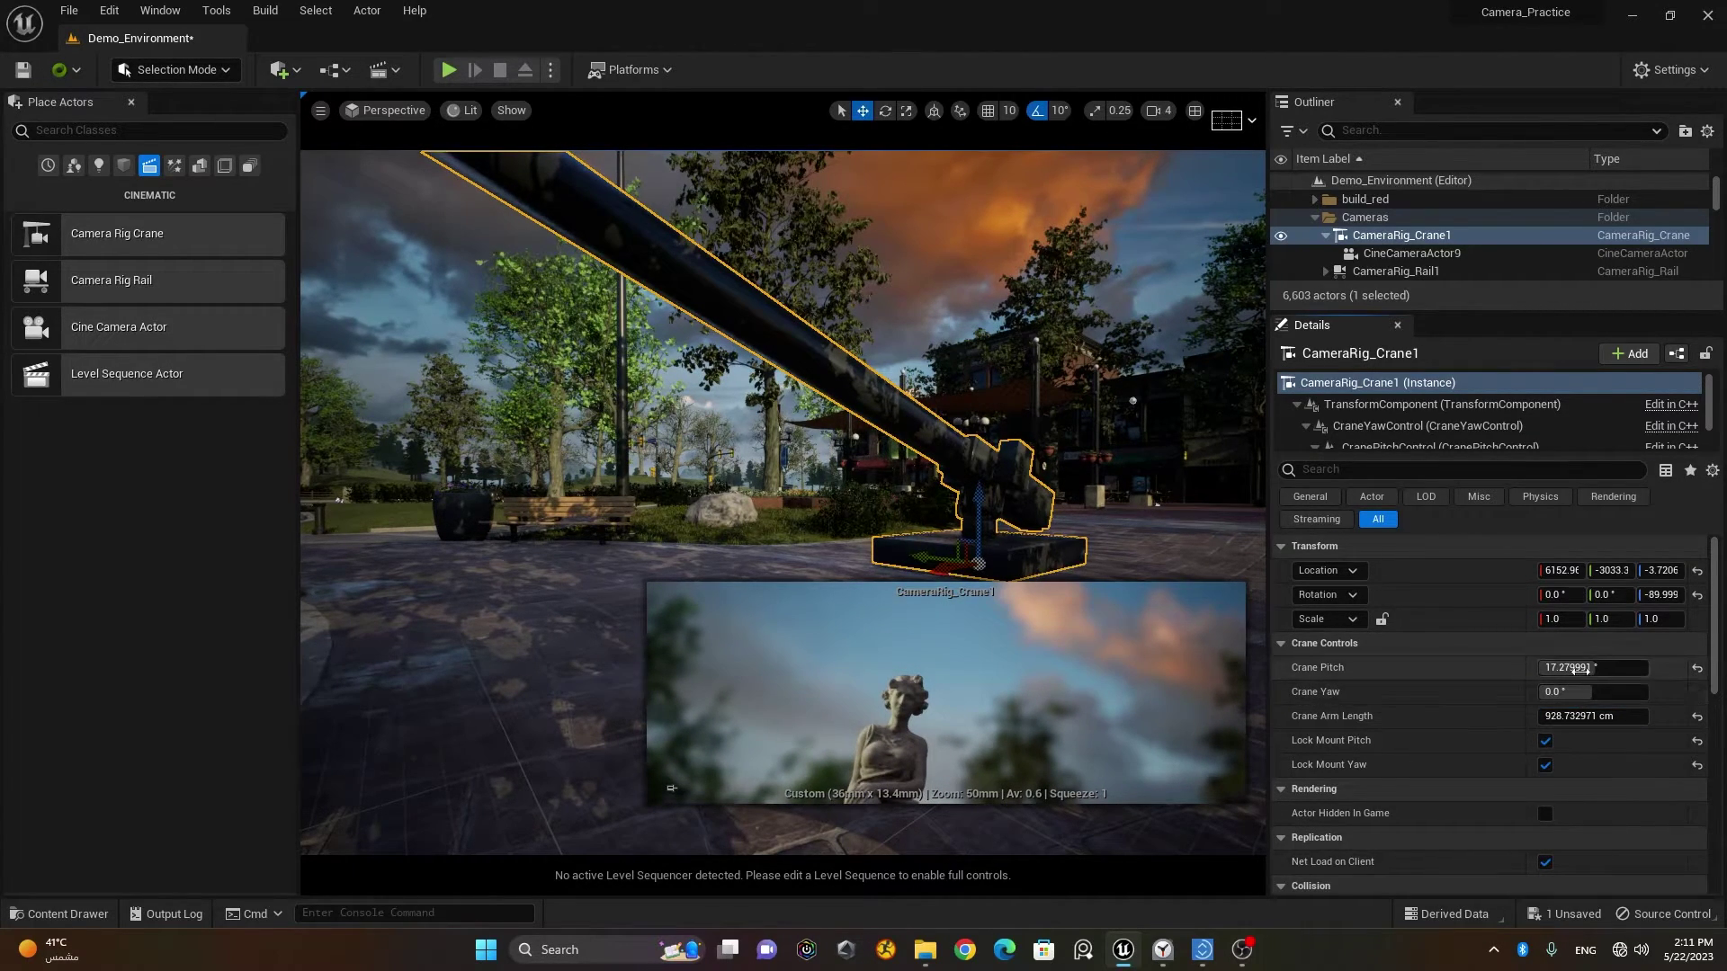
Step: Set Crane Pitch to exactly 16° so the camera frames the statue
{"action": "mouse_move", "coordinate": [1583, 670]}
{"action": "left_mouse_down"}
{"action": "mouse_move", "coordinate": [1619, 669]}
{"action": "mouse_move", "coordinate": [1545, 669]}
{"action": "mouse_move", "coordinate": [1583, 669]}
{"action": "left_mouse_up"}
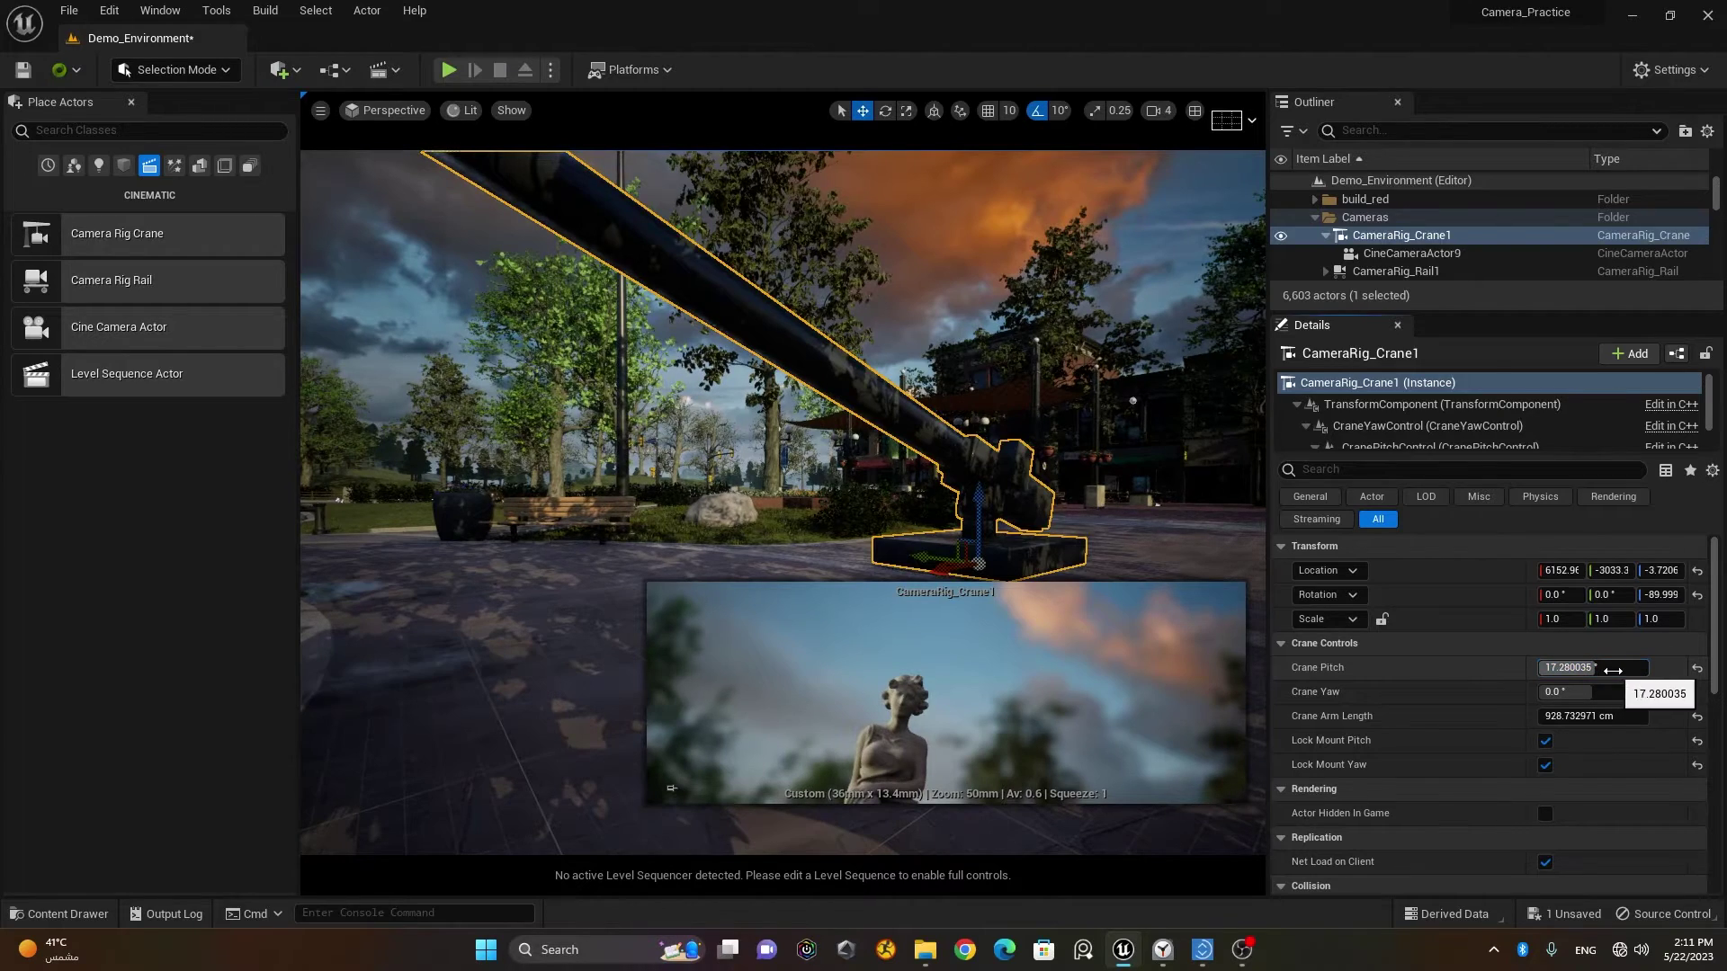
{"action": "left_click", "coordinate": [1615, 673]}
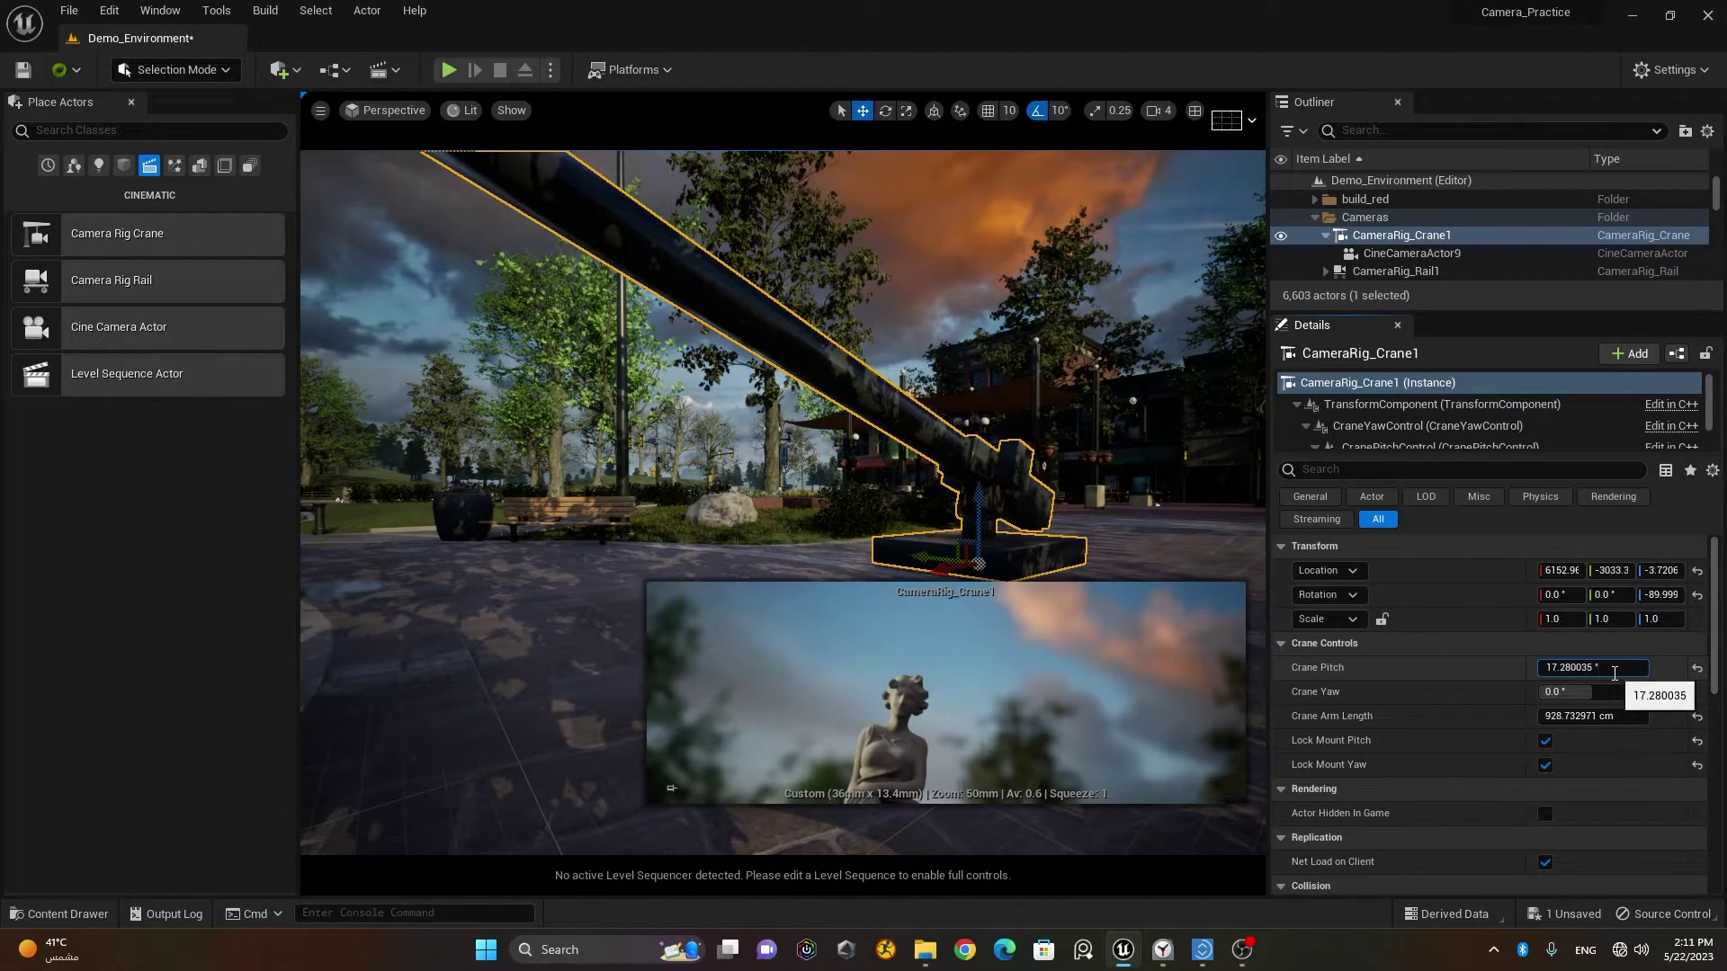
{"action": "left_click_drag", "start_coordinate": [1610, 669], "coordinate": [1526, 666]}
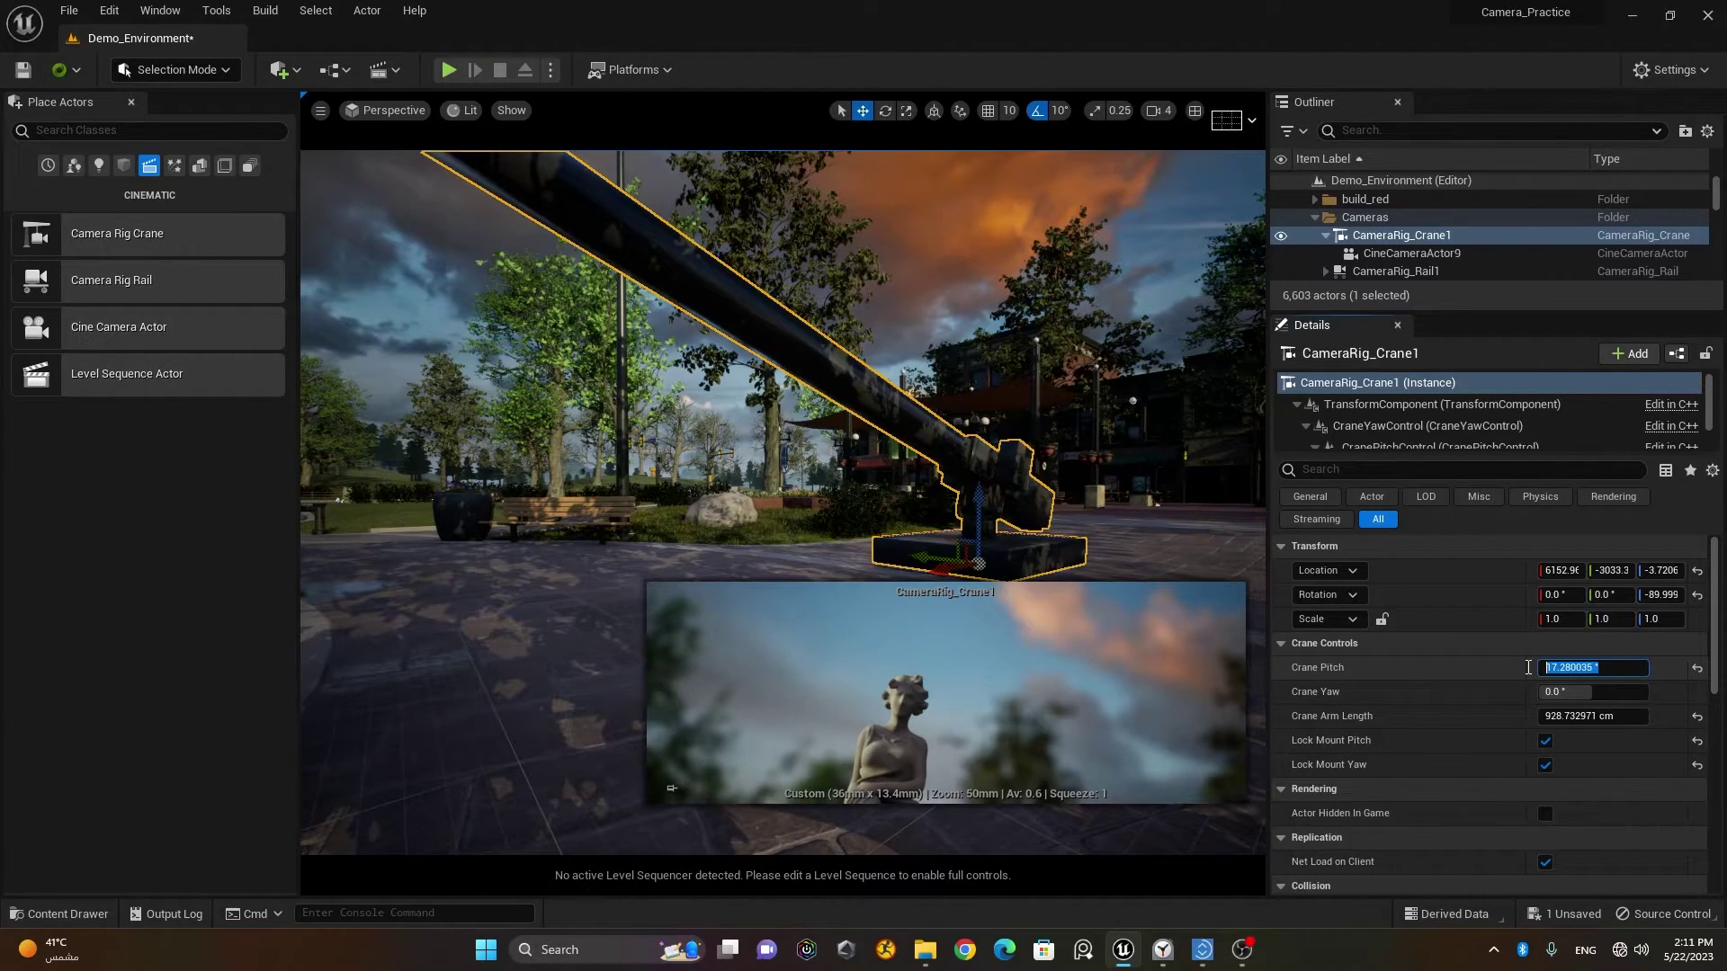
{"action": "type", "text": "16"}
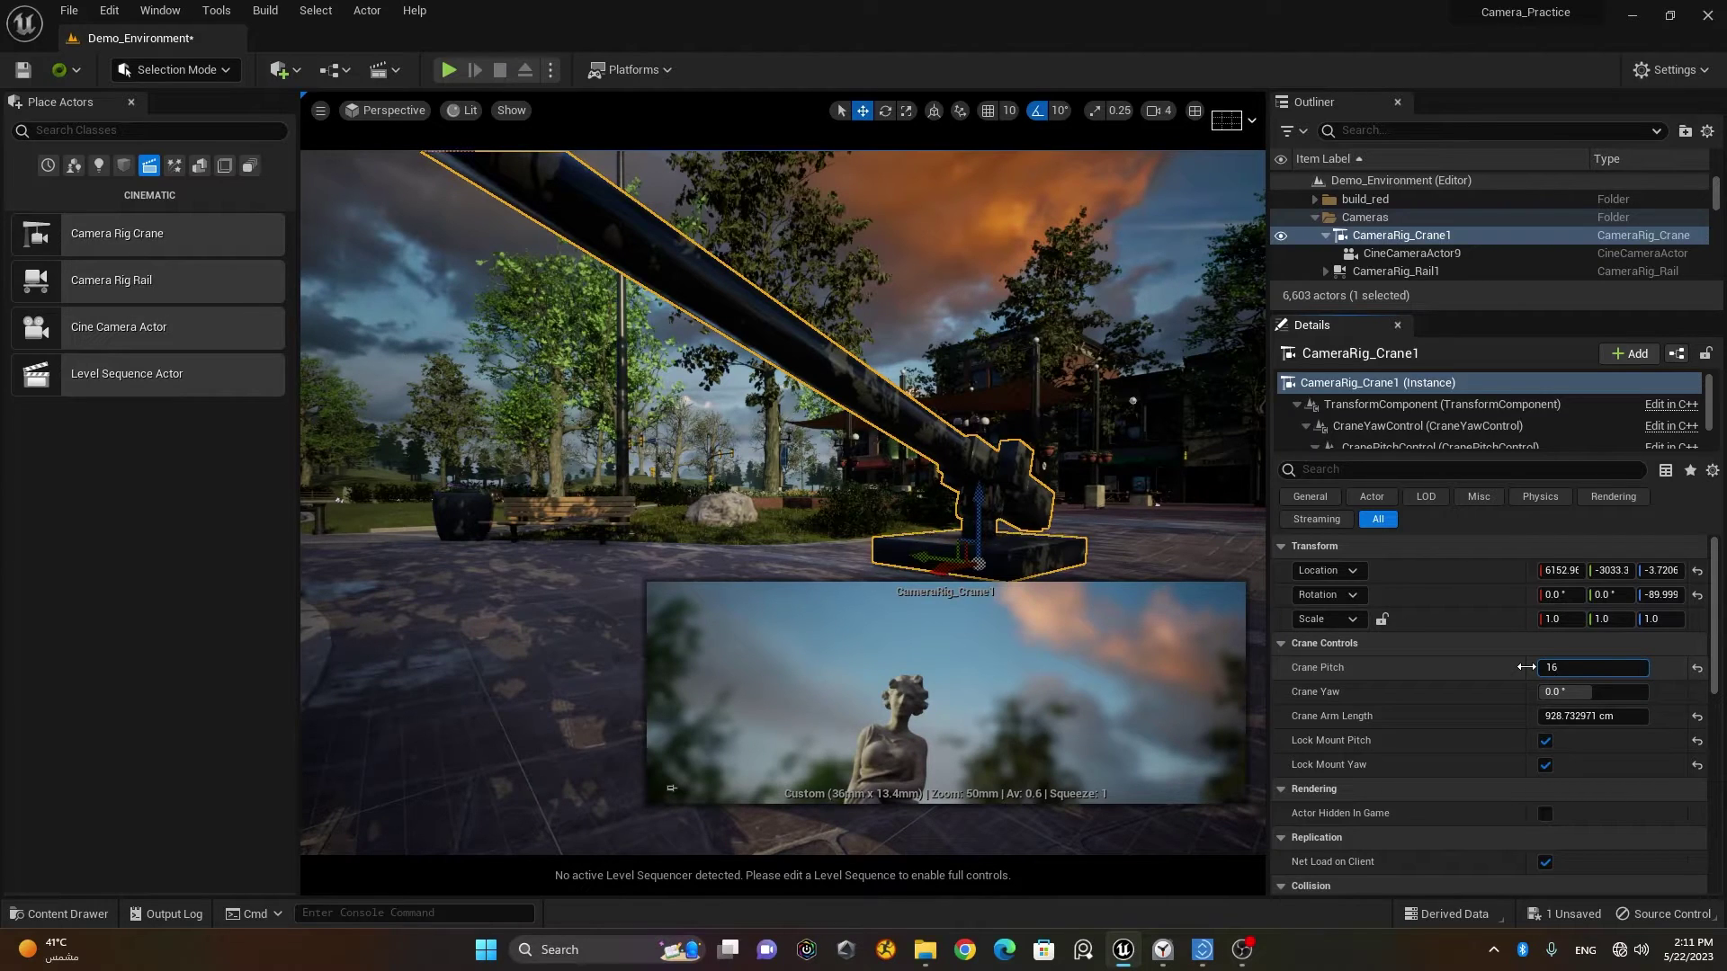
{"action": "key", "text": "Return"}
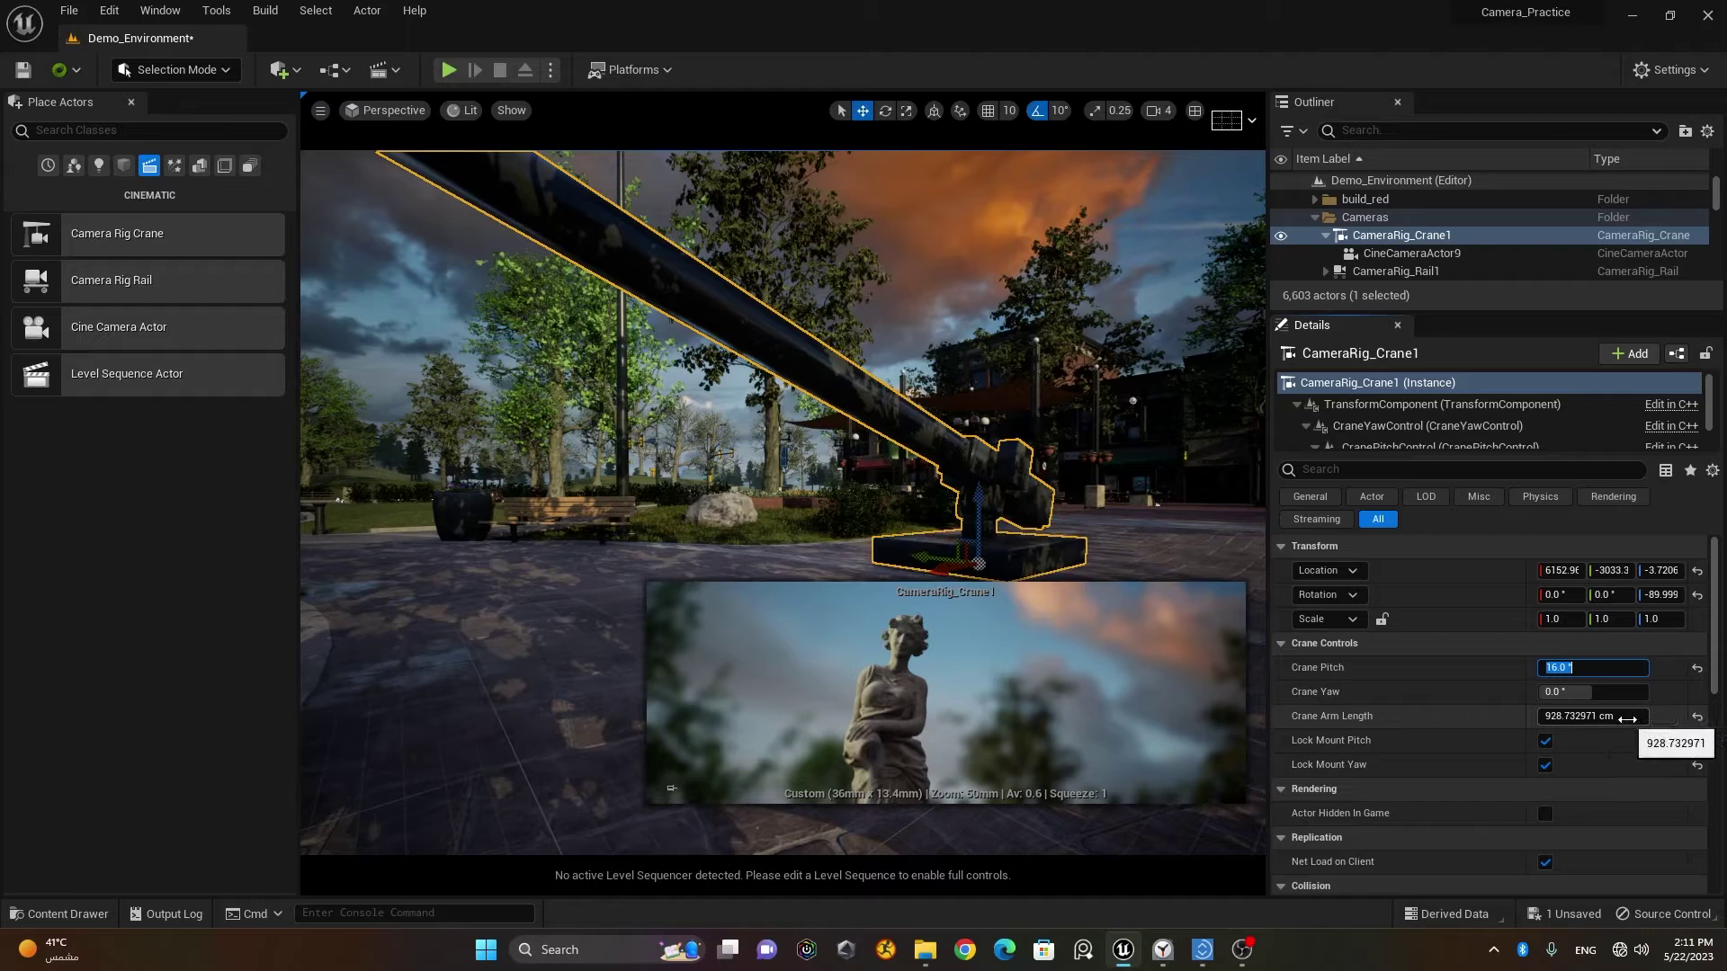
Step: Shorten the CameraRig_Crane1 arm length to about 912.6 cm so the statue fills the preview
{"action": "left_click", "coordinate": [1596, 716]}
{"action": "mouse_move", "coordinate": [1596, 717]}
{"action": "left_mouse_down"}
{"action": "mouse_move", "coordinate": [1543, 716]}
{"action": "mouse_move", "coordinate": [1661, 717]}
{"action": "mouse_move", "coordinate": [1611, 716]}
{"action": "left_mouse_up"}
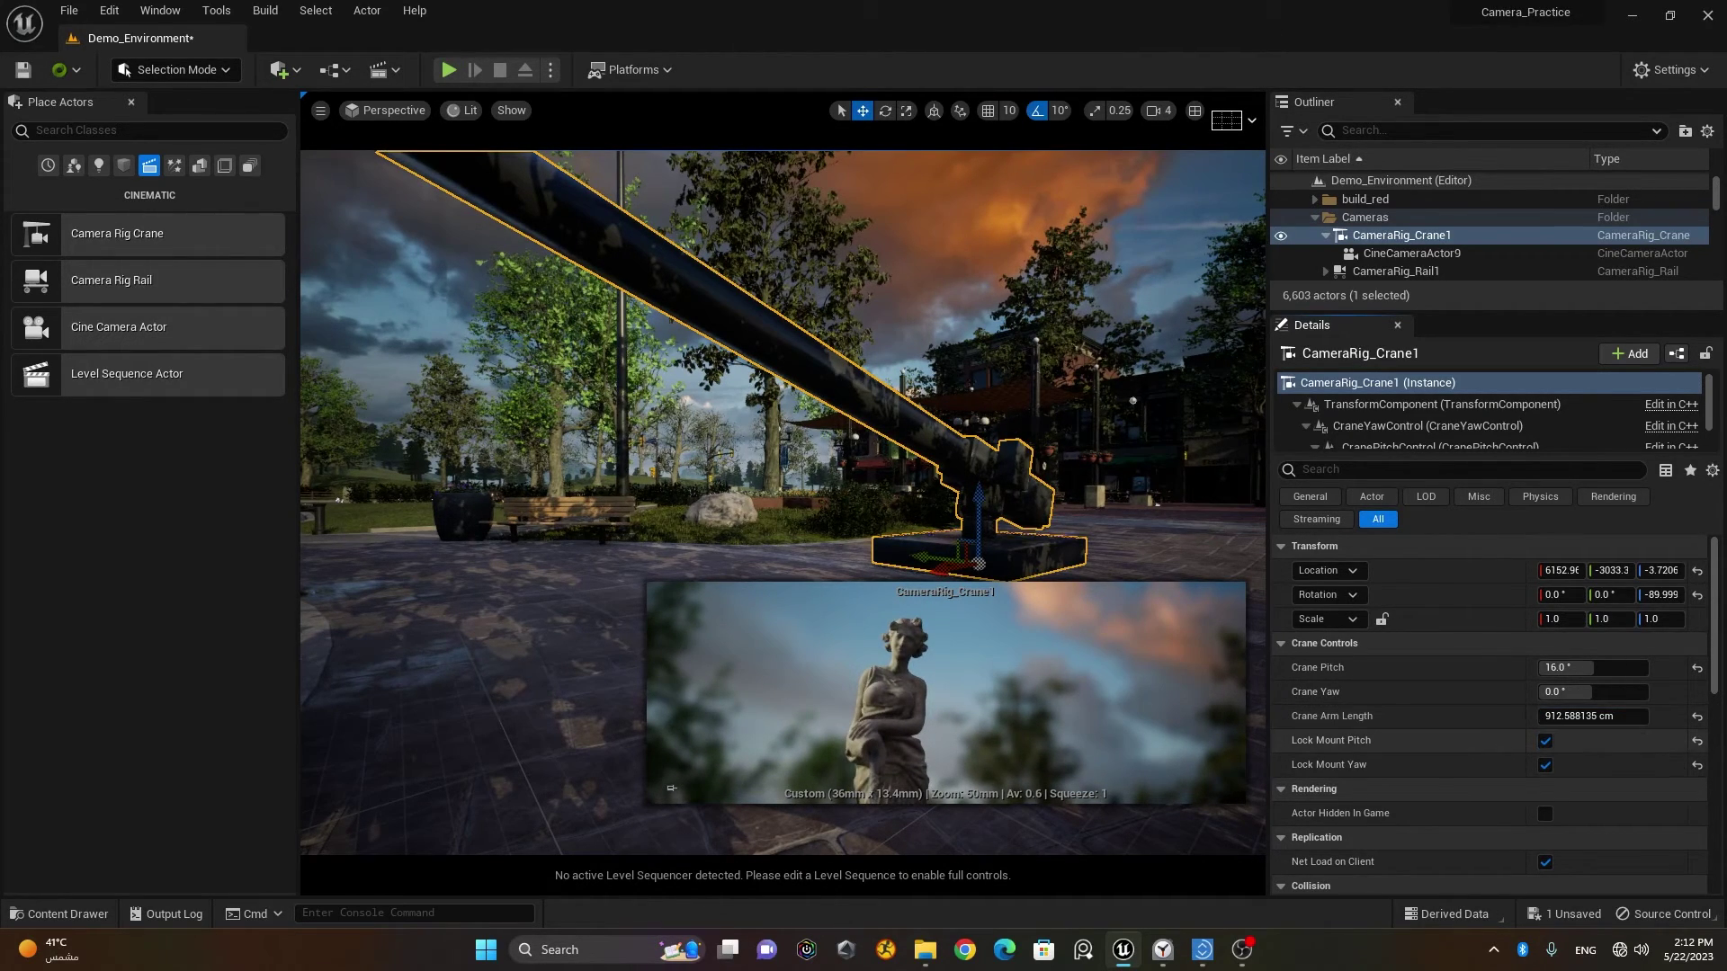